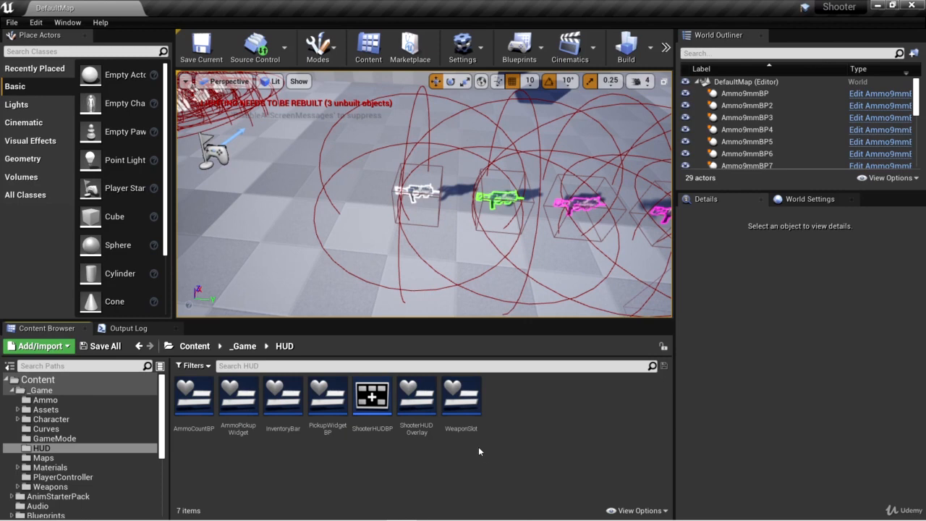
- Open the WeaponSlot widget and add a Border widget as a child of its Overlay
double_click(462, 397)
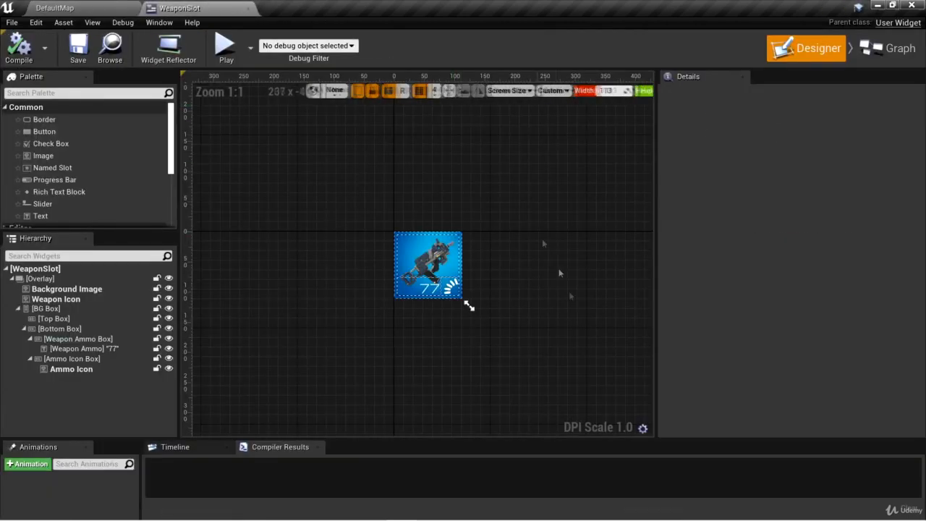
scroll(556, 309, up, 3)
right_drag(556, 307, 366, 180)
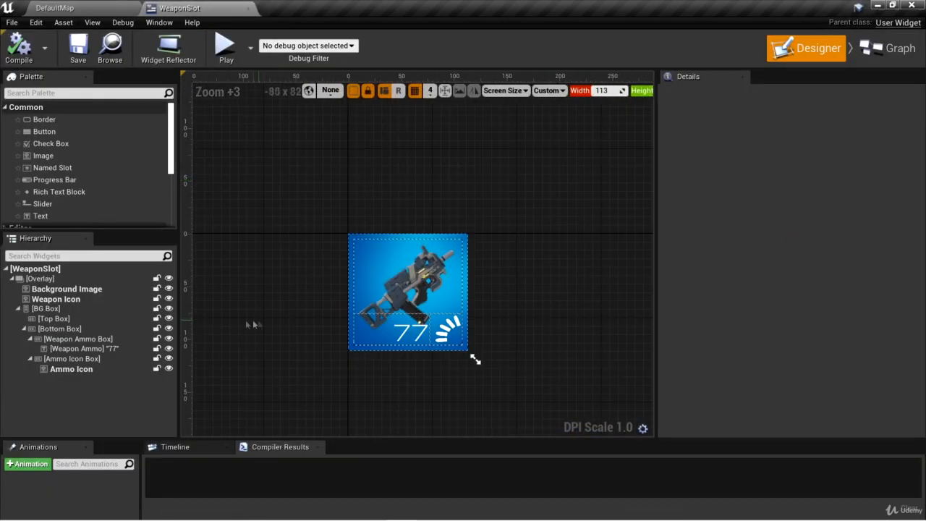
click(74, 279)
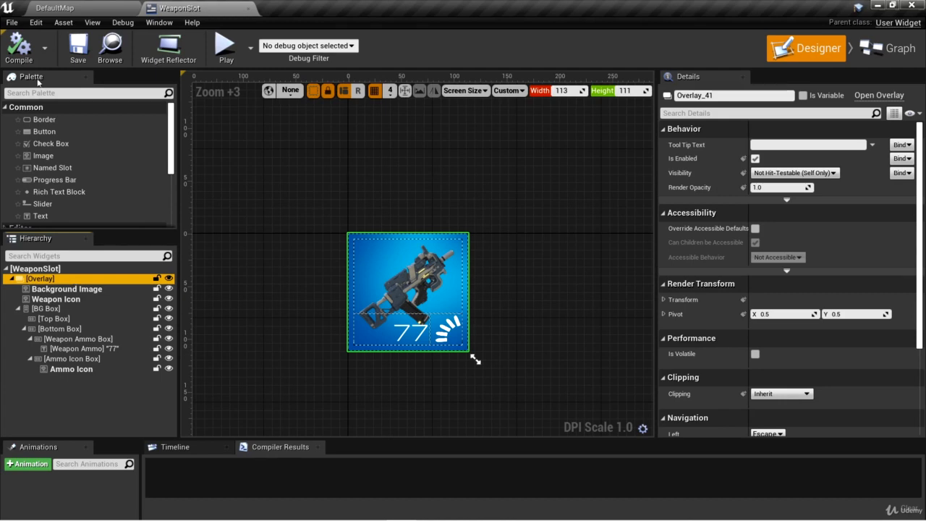
drag(56, 120, 62, 138)
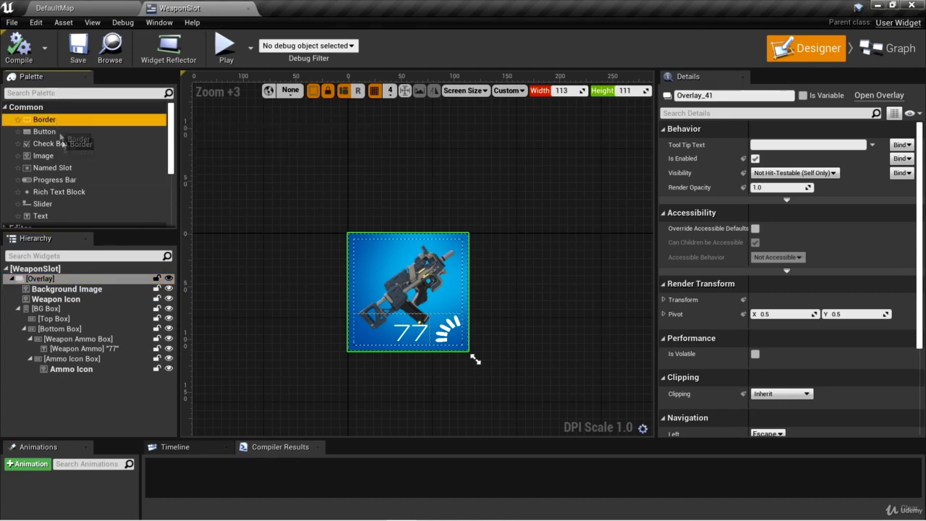
drag(70, 257, 53, 283)
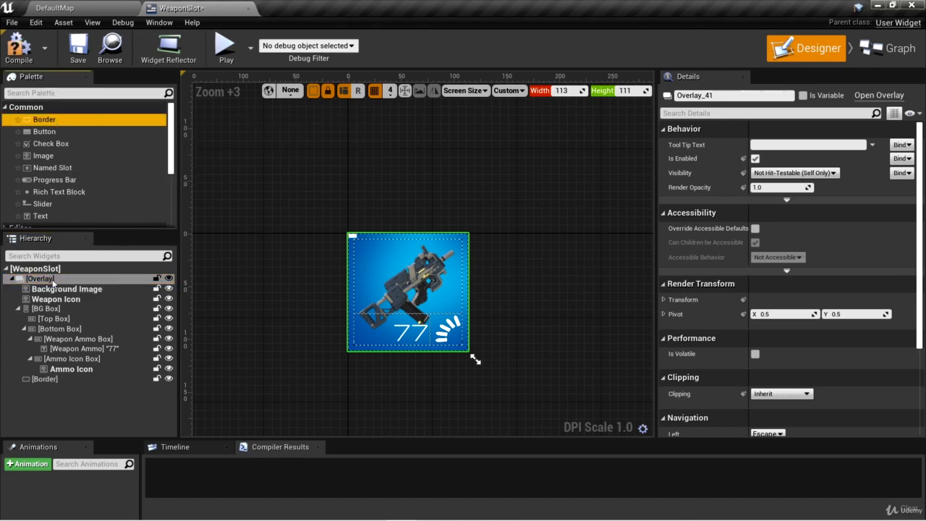
- Rename the new border in the hierarchy to "Highlight Border"
click(54, 380)
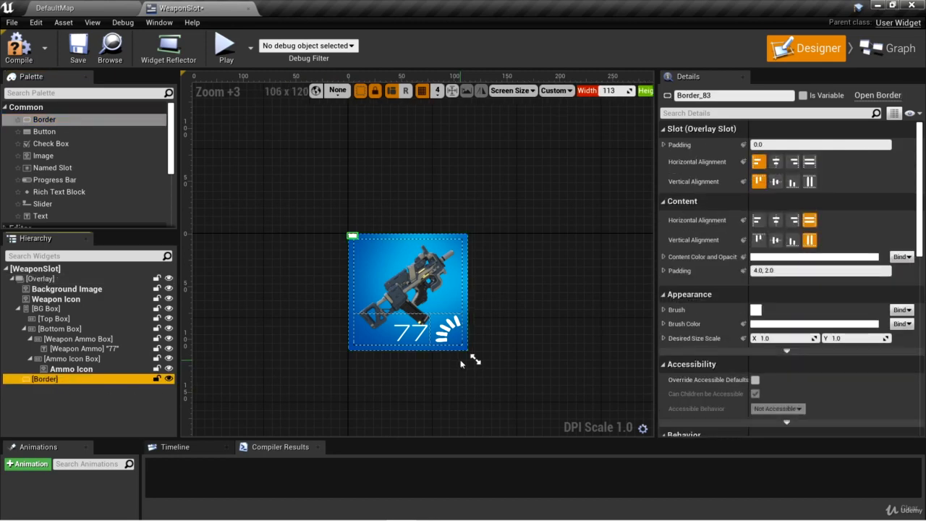
key(F2)
text(Highlight Border)
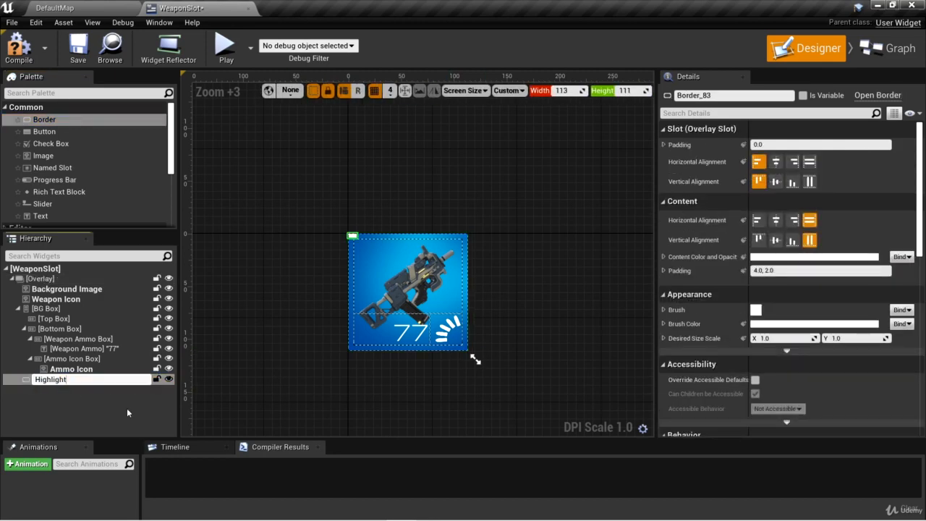
key(Return)
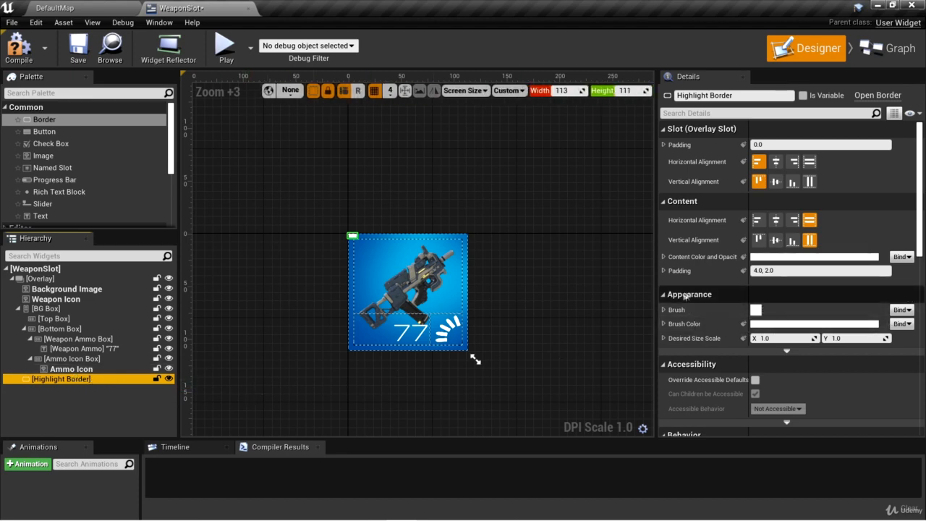
- Assign the InventorySelectButton2 texture as the brush image of the Highlight Border
click(663, 309)
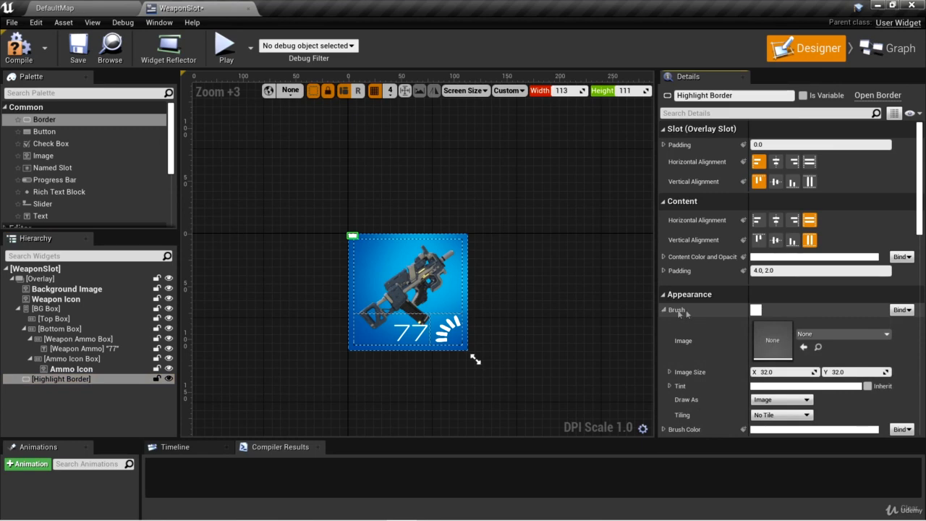
click(829, 334)
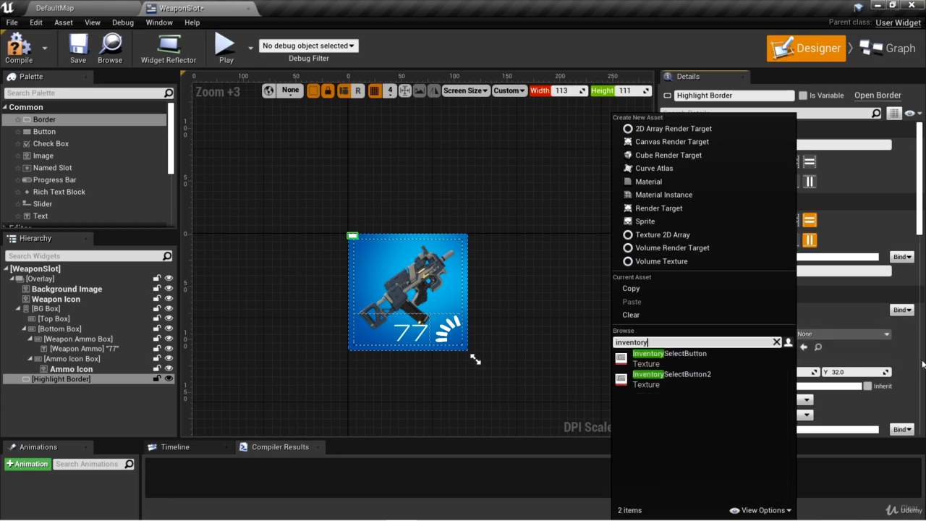
click(694, 381)
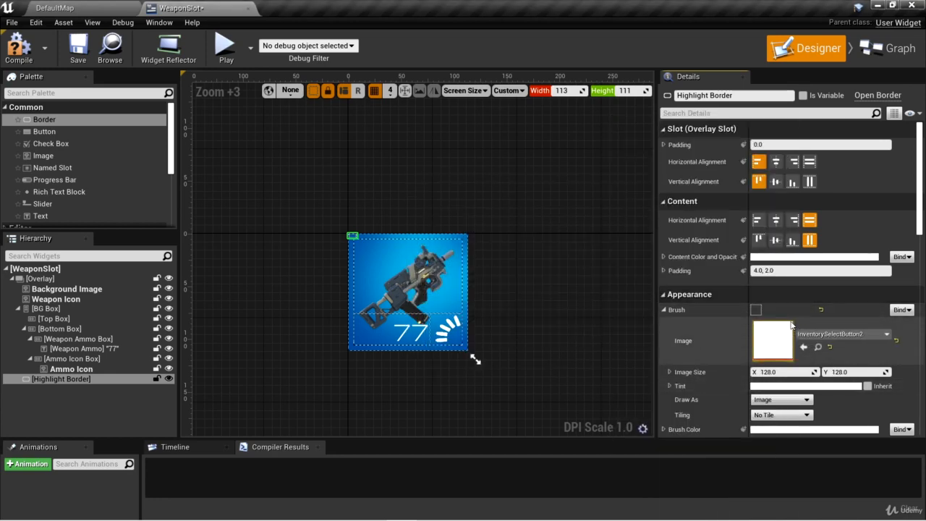
- Draw the Highlight Border's brush as Box with a uniform margin of 0.05, and expand its individual margin values
scroll(791, 324, down, 3)
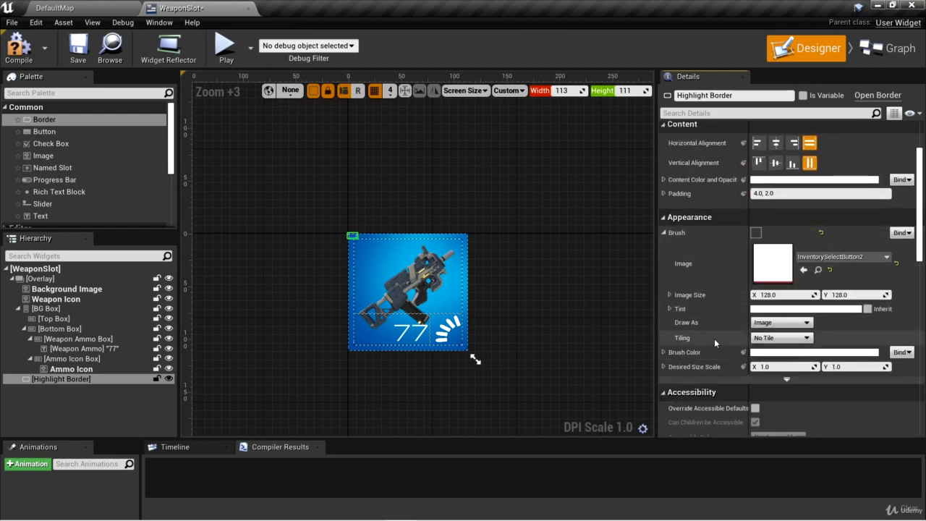
click(788, 325)
click(787, 339)
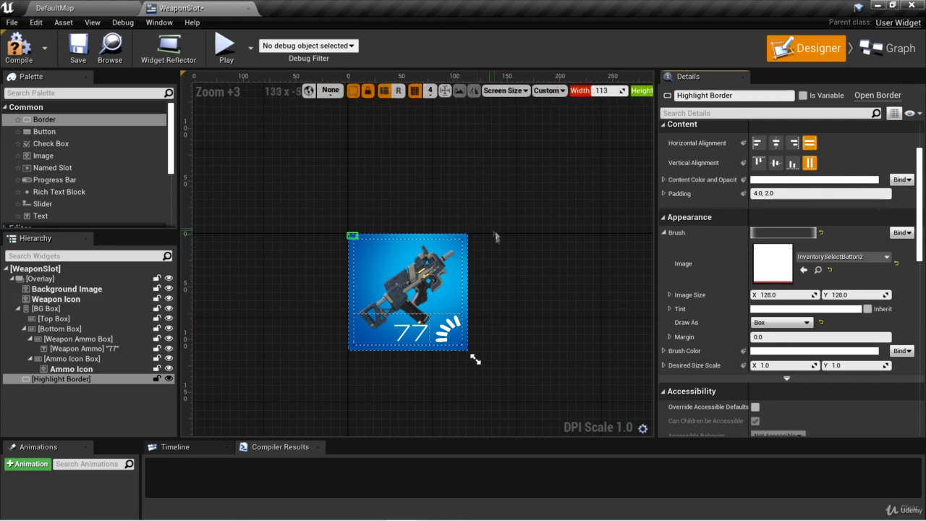
drag(791, 336, 707, 340)
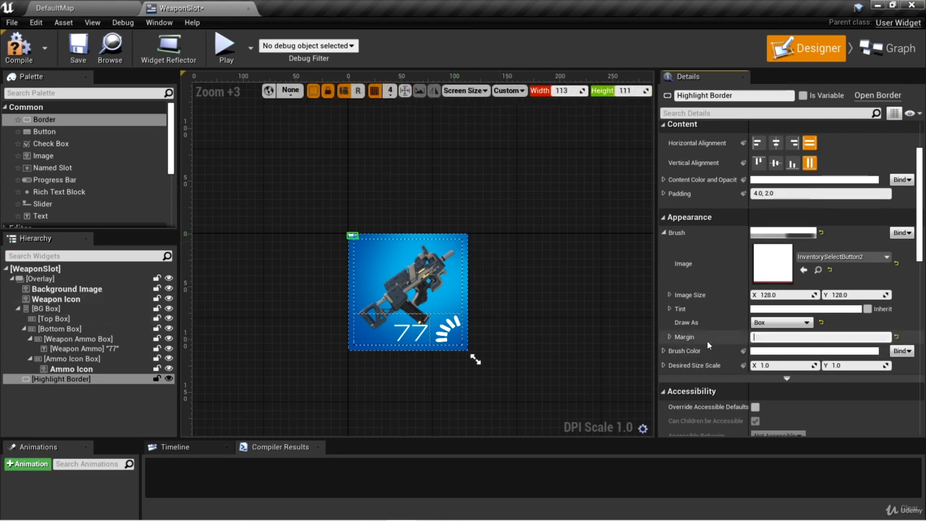
text(0.05)
key(Return)
click(670, 337)
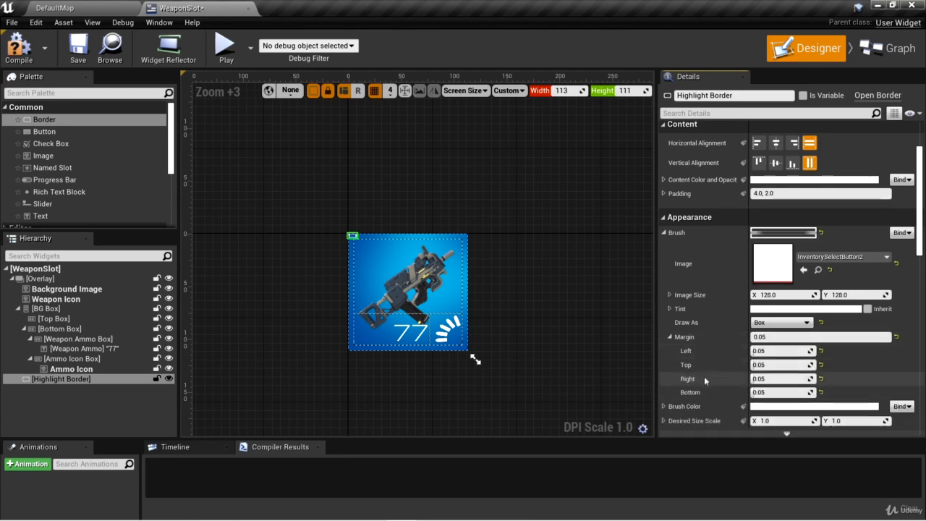
- Make the Highlight Border fill its overlay slot both horizontally and vertically
scroll(707, 389, up, 3)
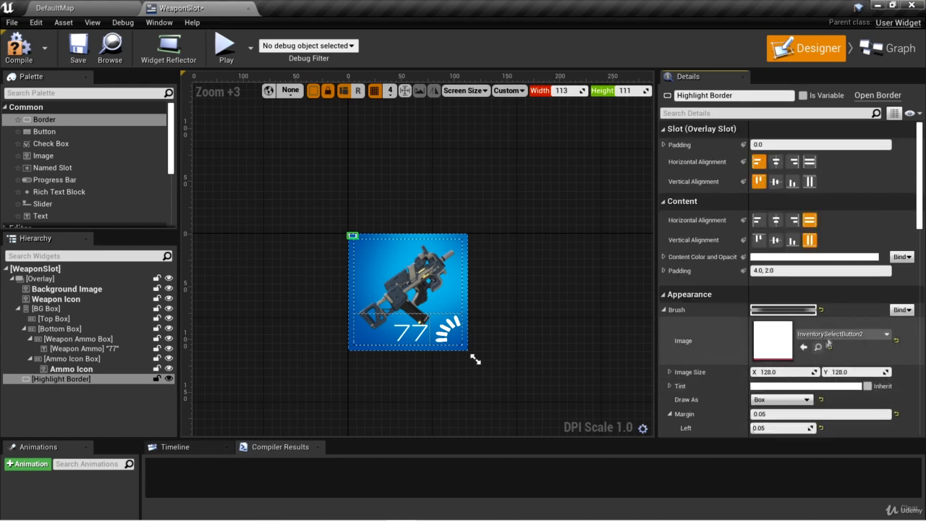
click(810, 162)
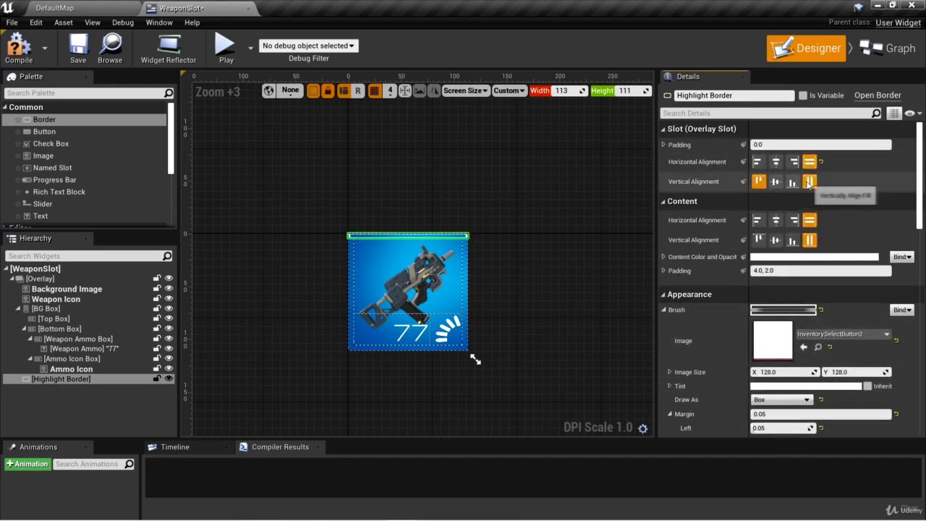
click(809, 182)
scroll(519, 303, up, 5)
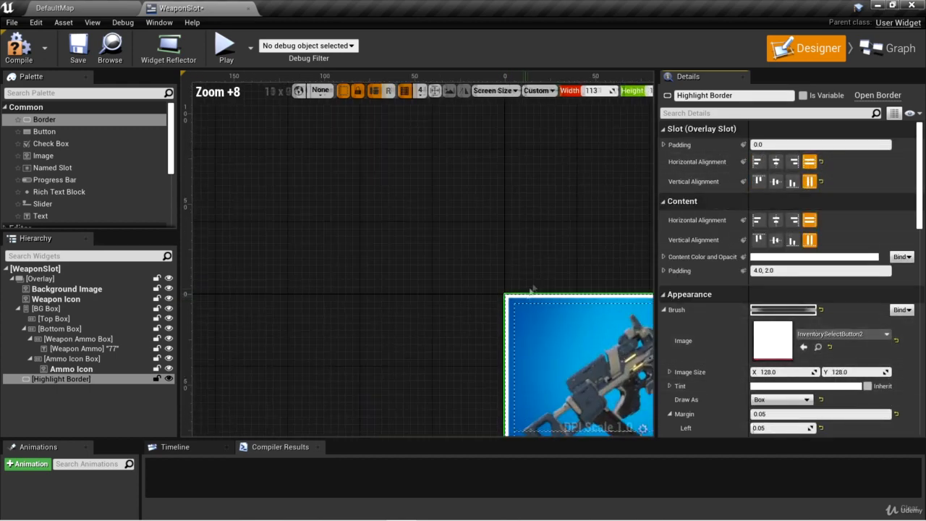
right_drag(533, 289, 337, 174)
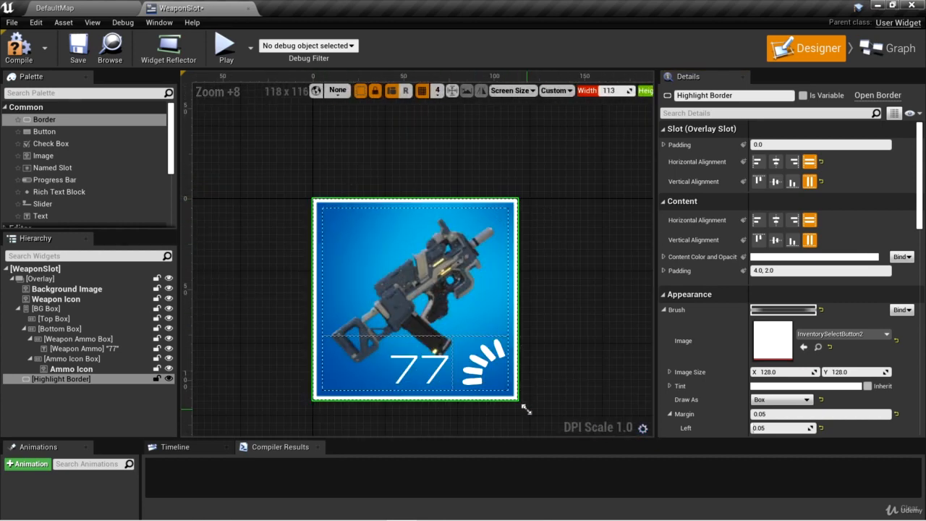
- Shrink the widget preview to about 16 × 105 to examine the border on a narrow slot
drag(525, 409, 356, 394)
scroll(333, 214, up, 5)
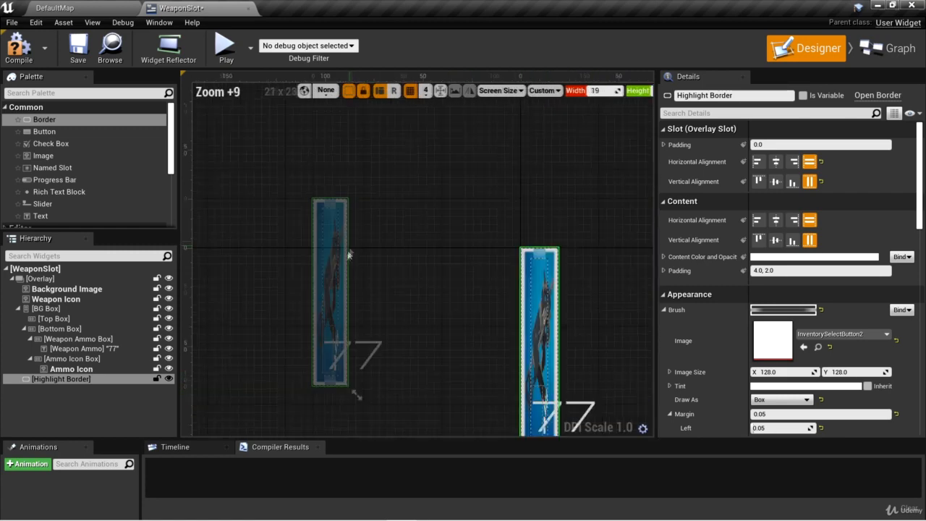
scroll(404, 291, up, 1)
right_drag(404, 291, 125, 210)
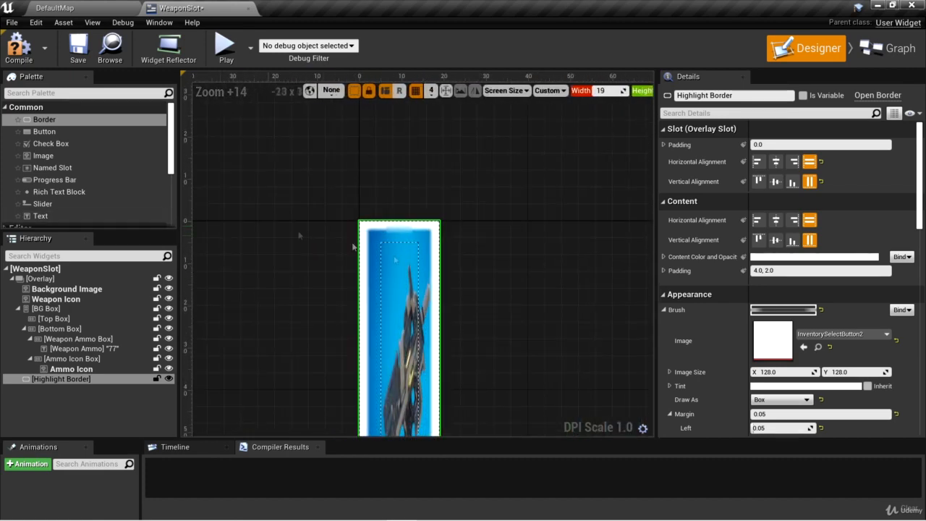
right_drag(499, 308, 517, 170)
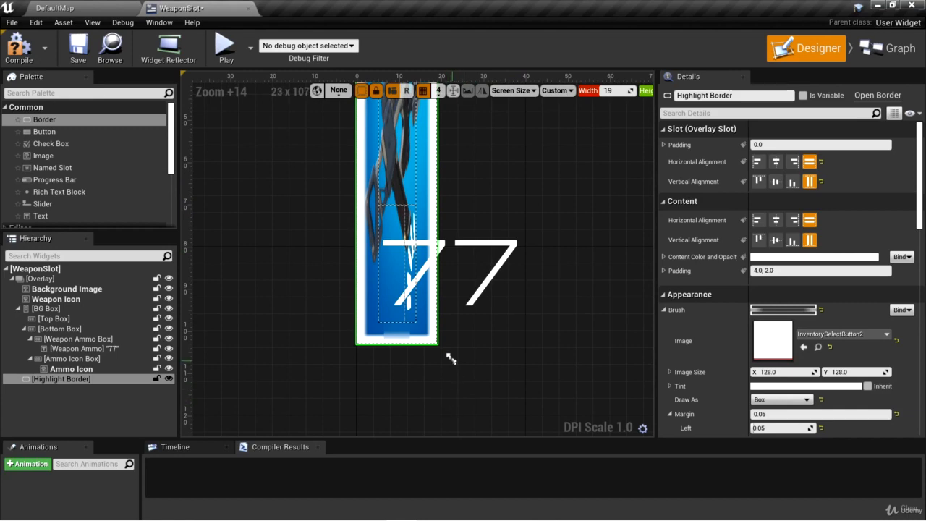
mouse_move(450, 359)
mouse_down()
mouse_move(499, 364)
mouse_move(427, 363)
mouse_move(438, 368)
mouse_up()
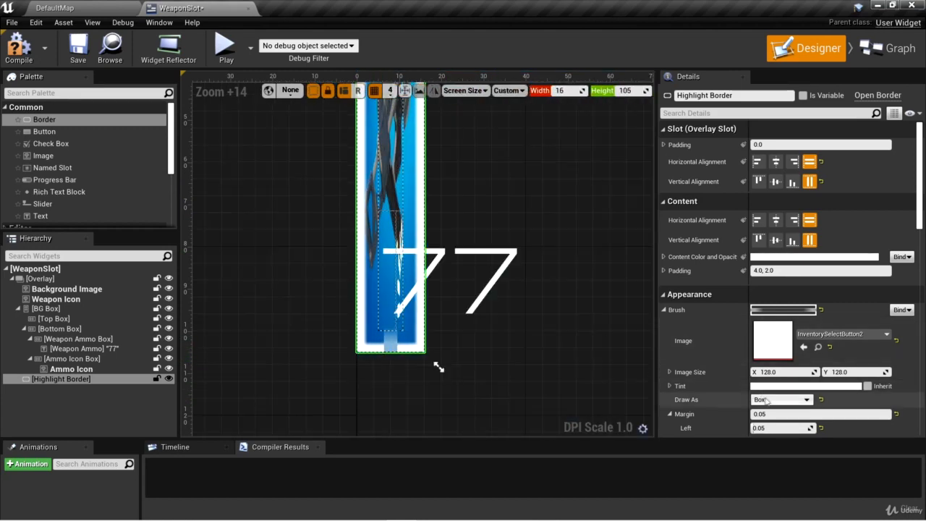
- Try a left brush margin of 0.1 with the preview widened to about 22, and set the left margin back to 0.05
scroll(782, 394, down, 2)
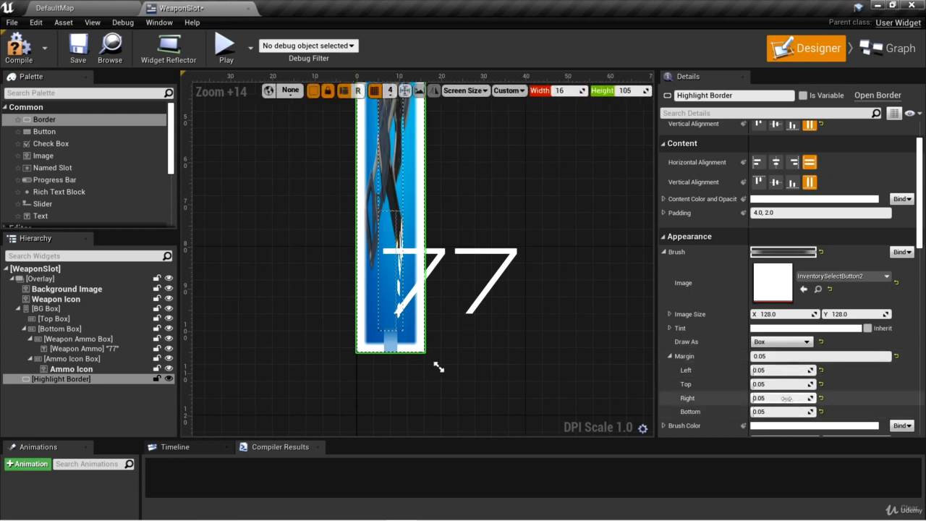
click(777, 370)
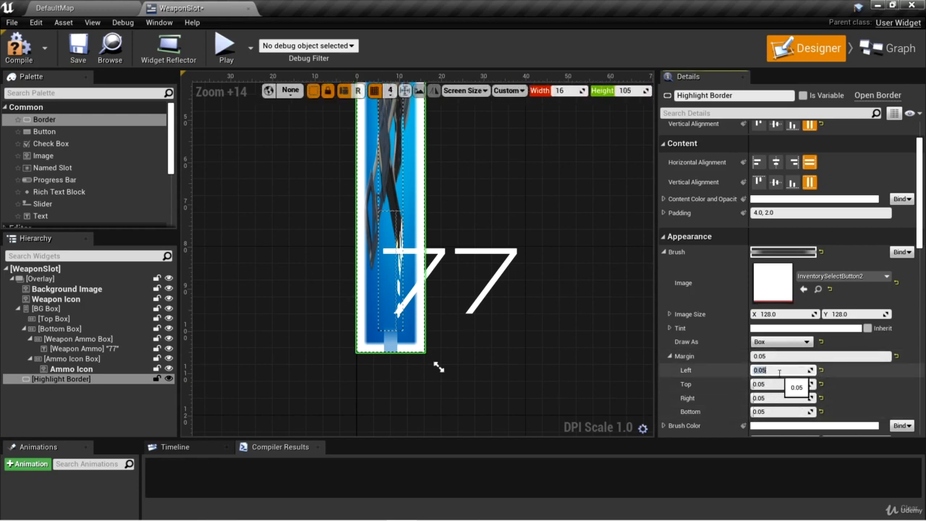
text(.1)
key(Return)
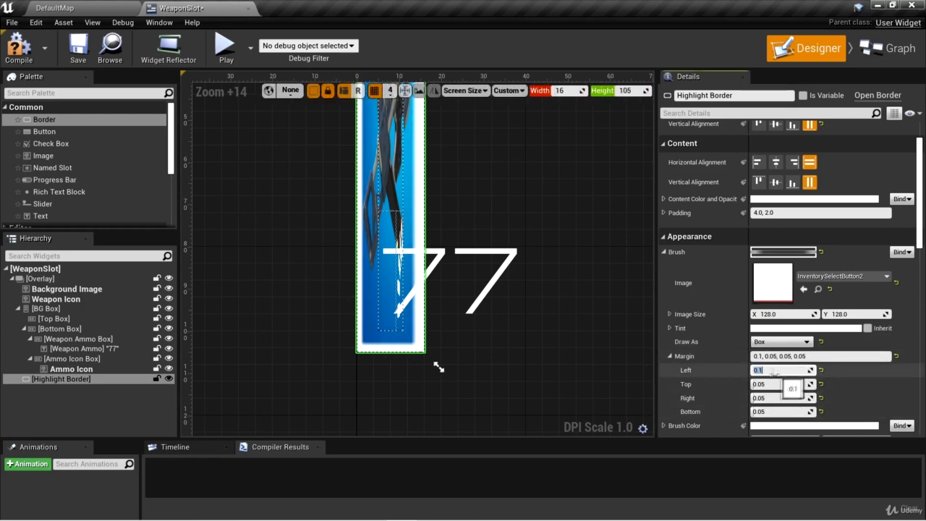
drag(439, 368, 463, 368)
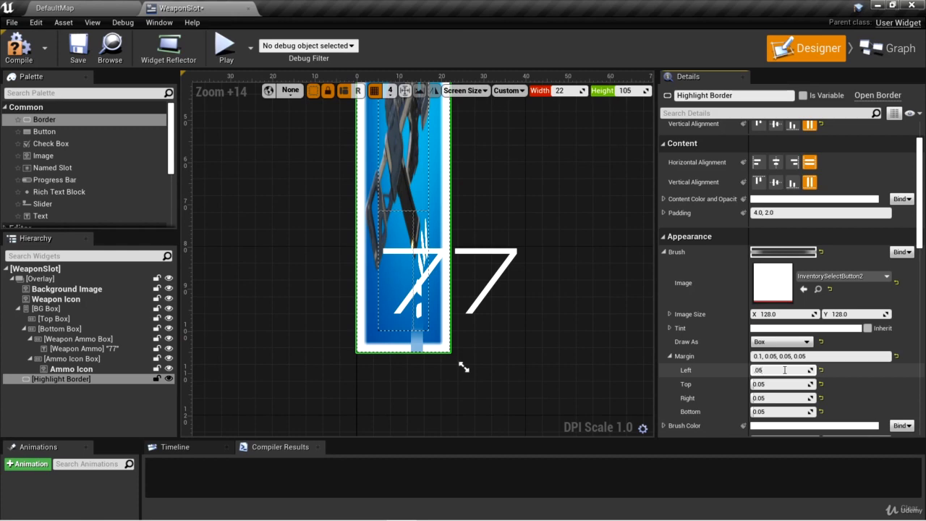
- Resize the widget preview to about 117 × 116
scroll(546, 306, down, 7)
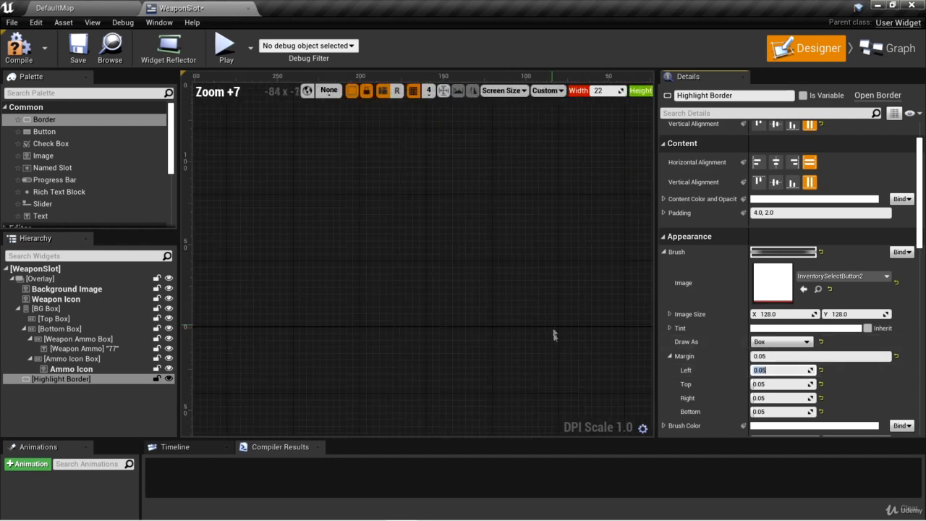
right_drag(554, 334, 219, 189)
drag(410, 357, 567, 374)
- Move the Highlight Border to the first position in the Overlay, above Background Image in the hierarchy, and select it
drag(70, 385, 51, 289)
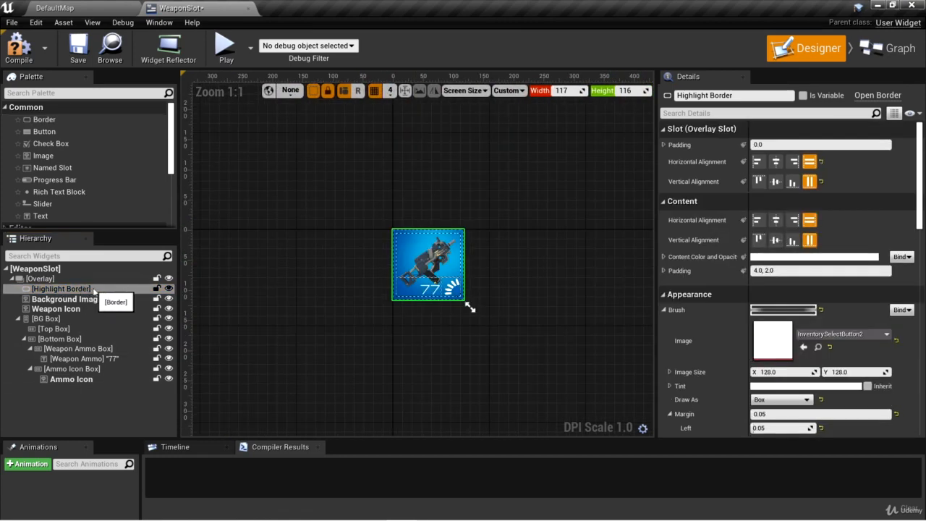
click(91, 290)
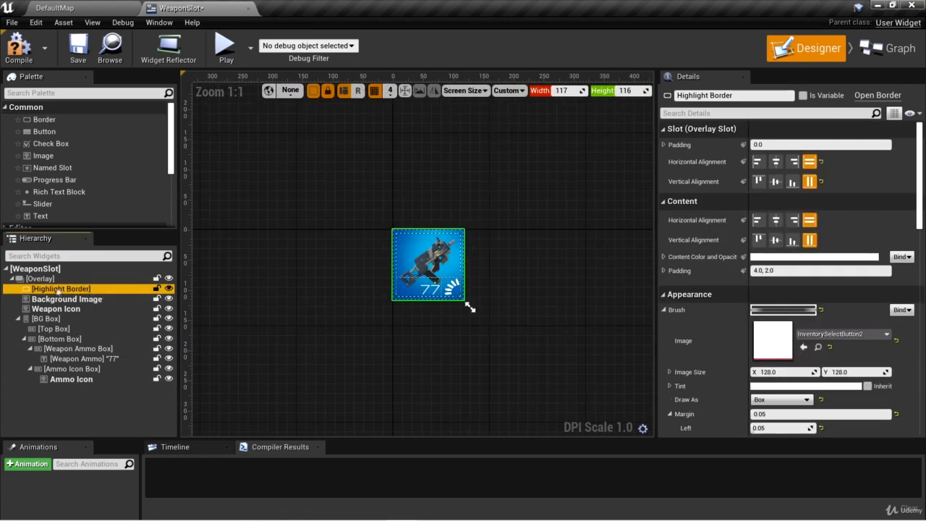
- Enlarge the animation area, create a widget animation named HighlightAnimation with the Highlight Border selected, and select the animation for editing
drag(436, 438, 452, 314)
right_drag(512, 252, 510, 214)
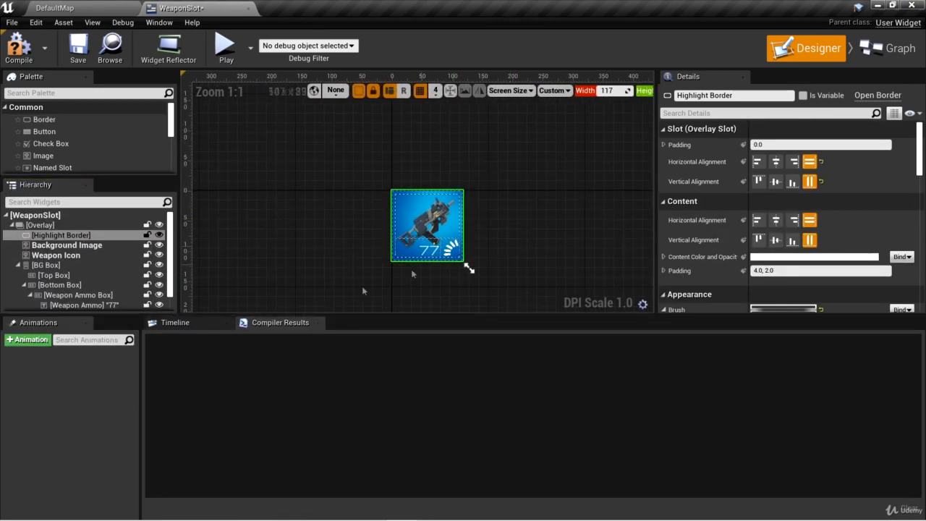
click(72, 235)
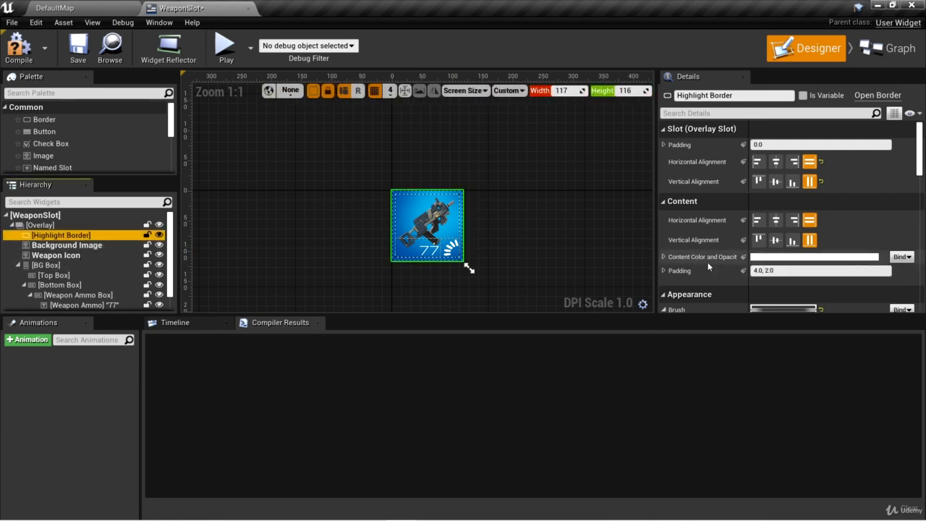
click(34, 342)
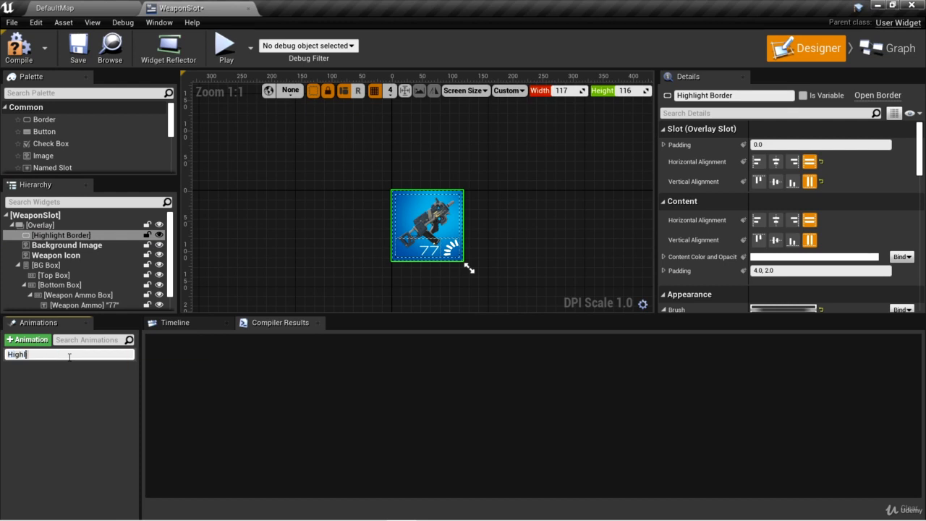
text(HighlightAnimation)
key(Return)
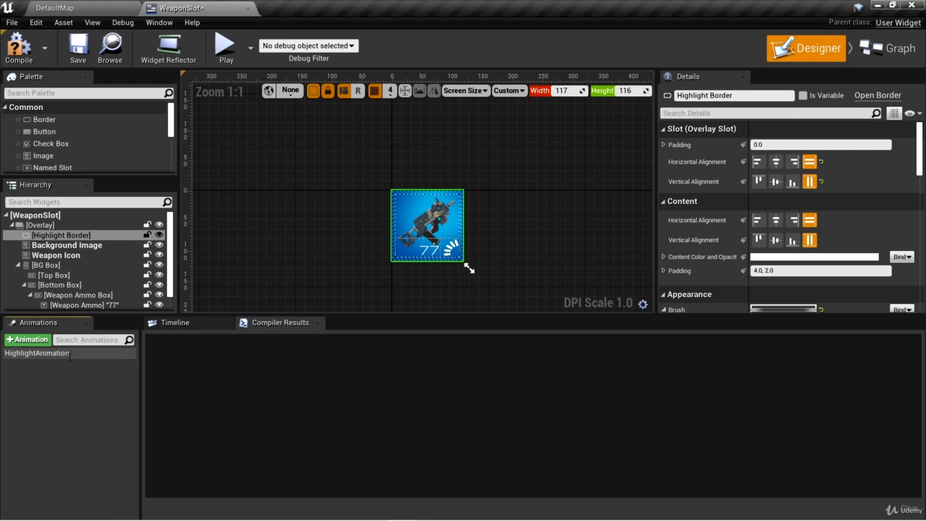
click(70, 353)
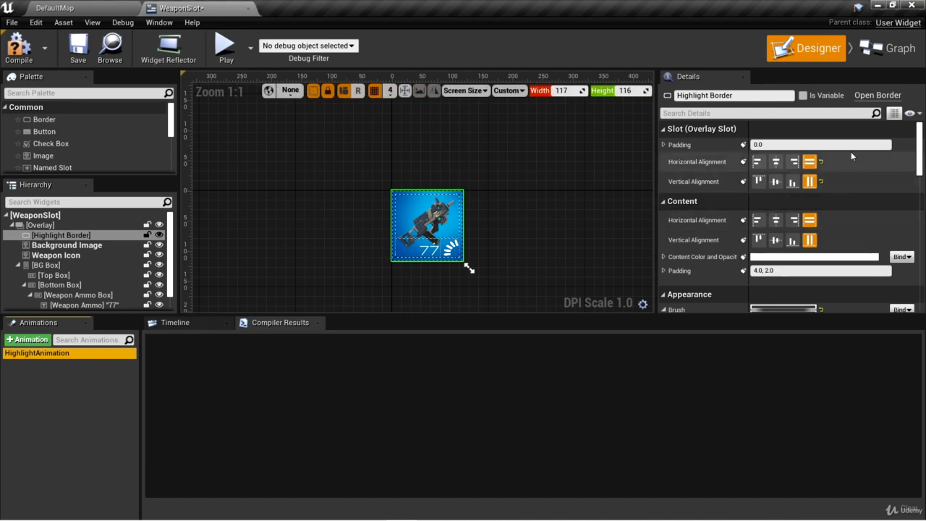
- Make the Highlight Border a variable and add it as a track in the HighlightAnimation timeline
click(812, 96)
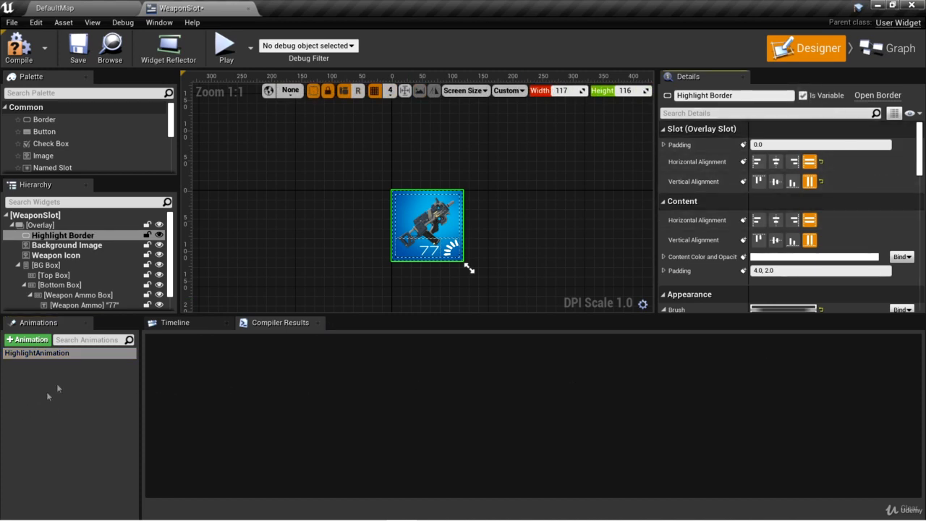
click(44, 354)
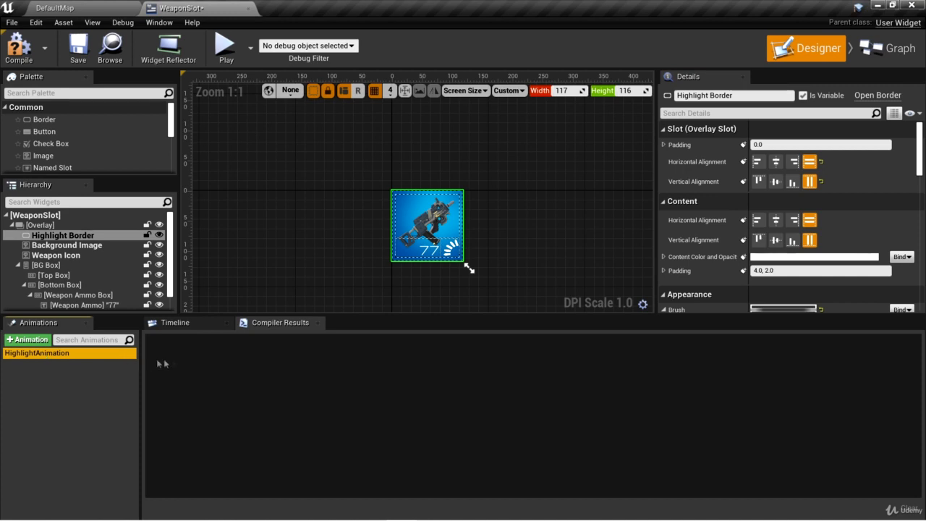
click(186, 334)
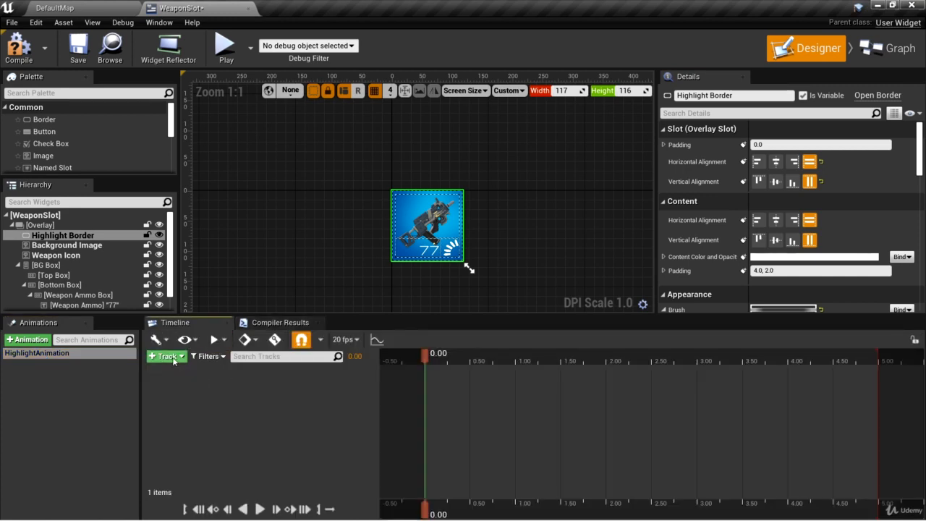
click(183, 357)
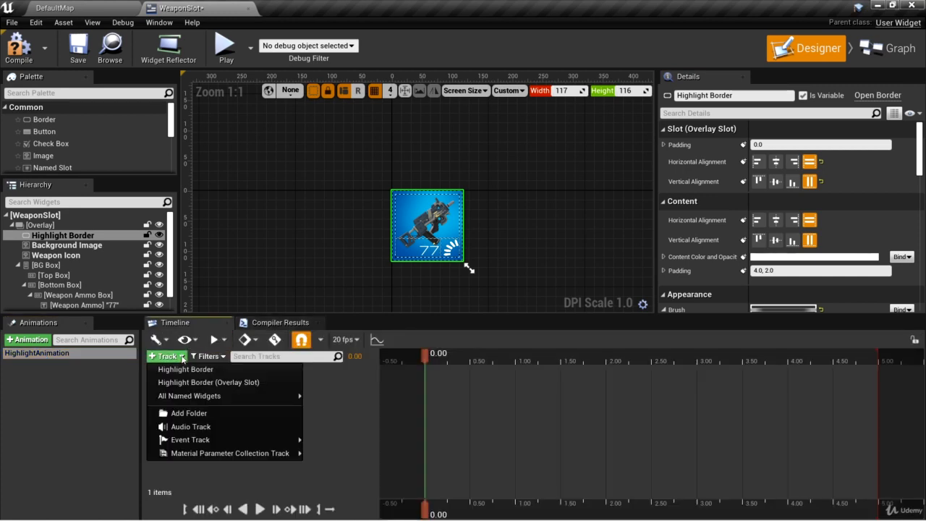
click(186, 369)
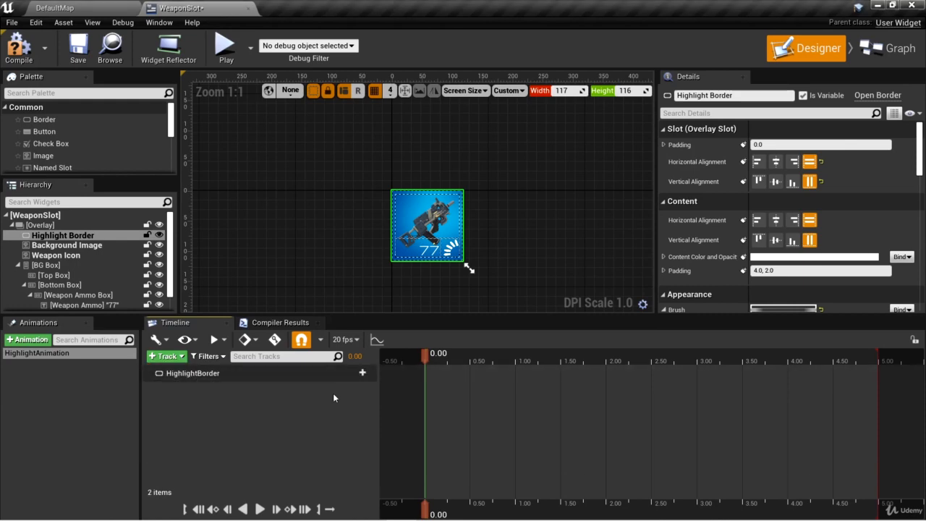
- Add a Transform track to the HighlightBorder and set its X and Y scale to 1.25 at time 0.00
click(358, 372)
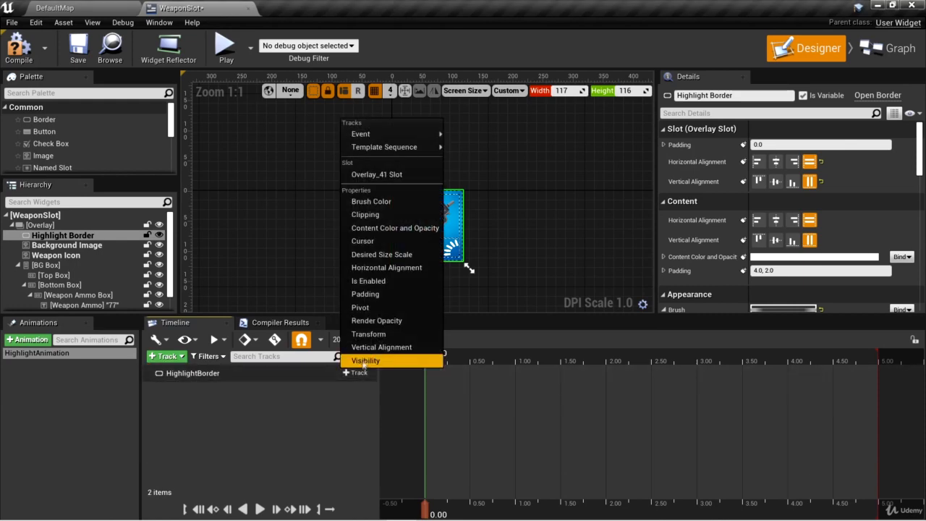
click(377, 335)
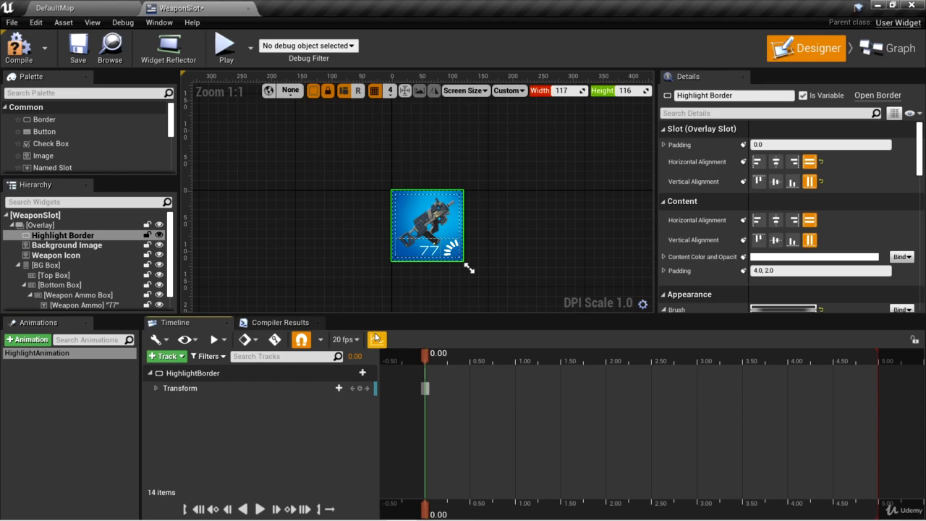
click(155, 388)
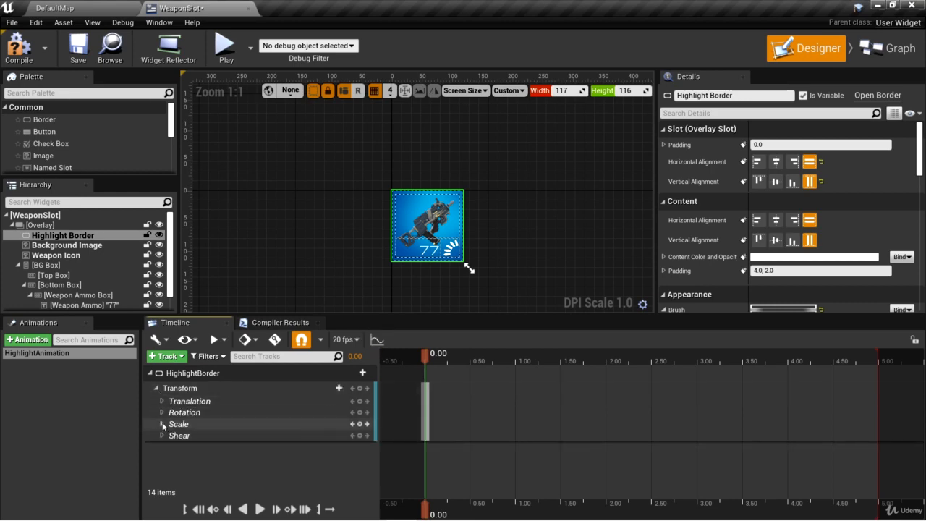
click(162, 423)
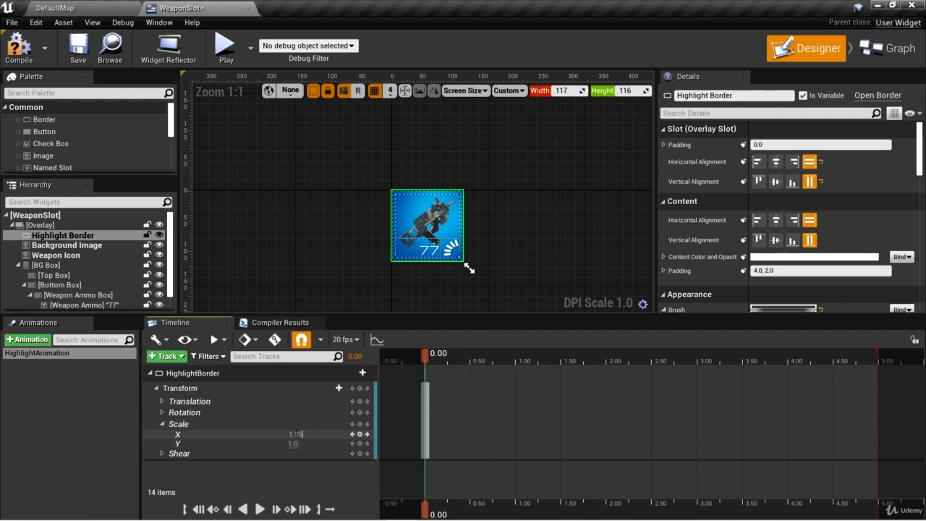
key(Tab)
text(1.)
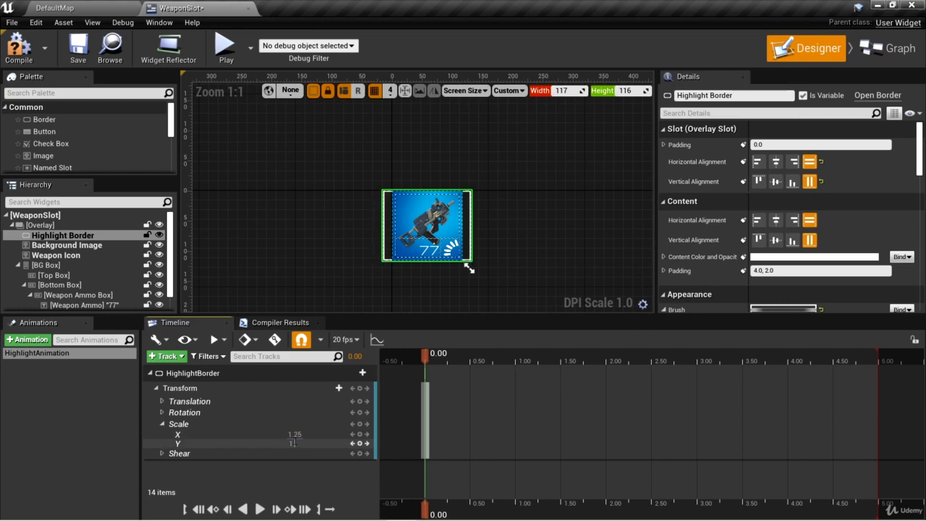
text(25)
key(Return)
- Key the HighlightBorder's X and Y scale at 1.0 at time 0.75
scroll(510, 260, up, 2)
right_drag(568, 199, 449, 115)
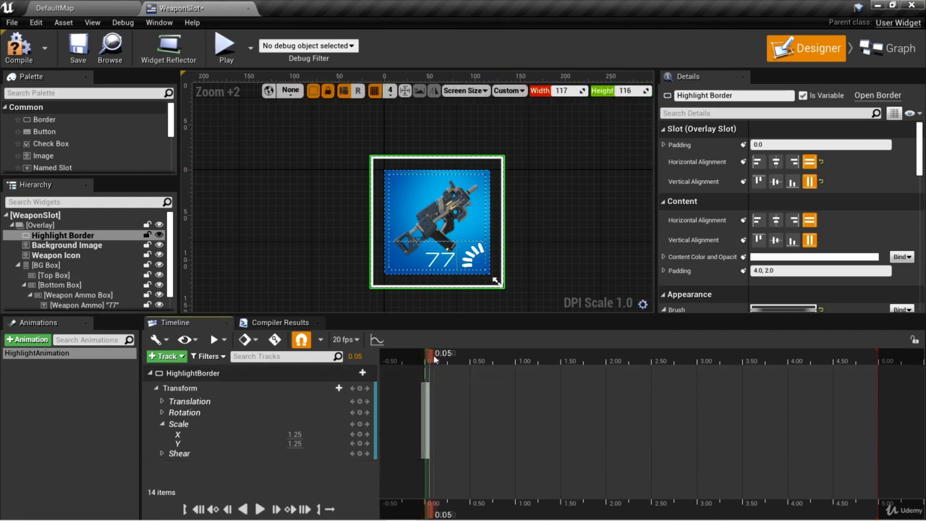
drag(427, 356, 503, 366)
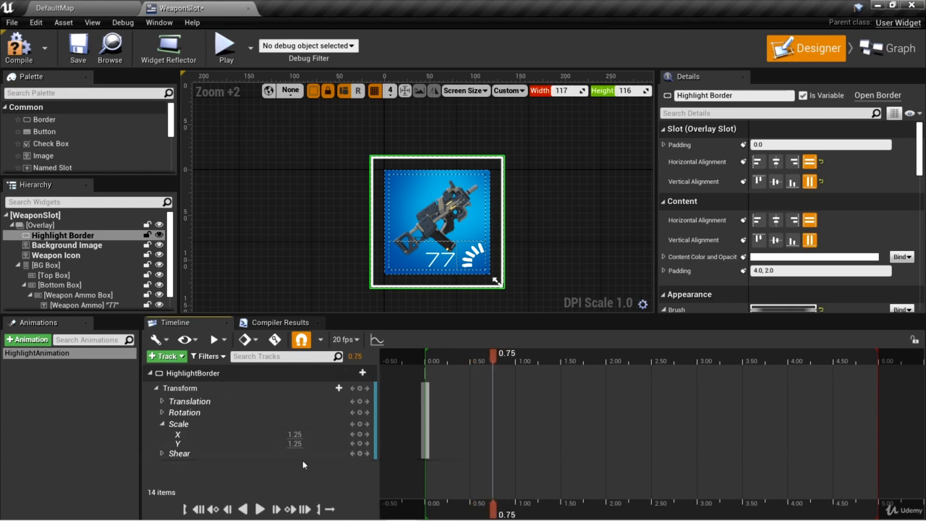
click(295, 434)
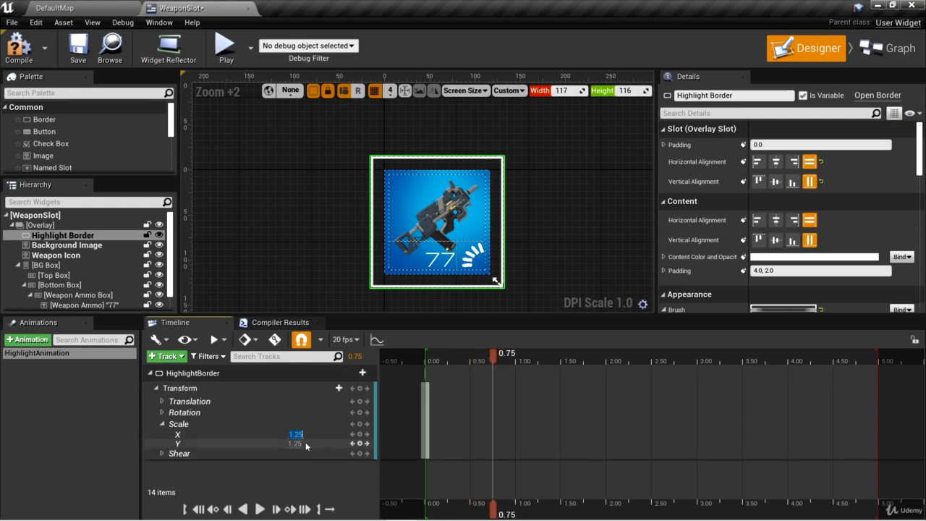
text(1)
click(295, 443)
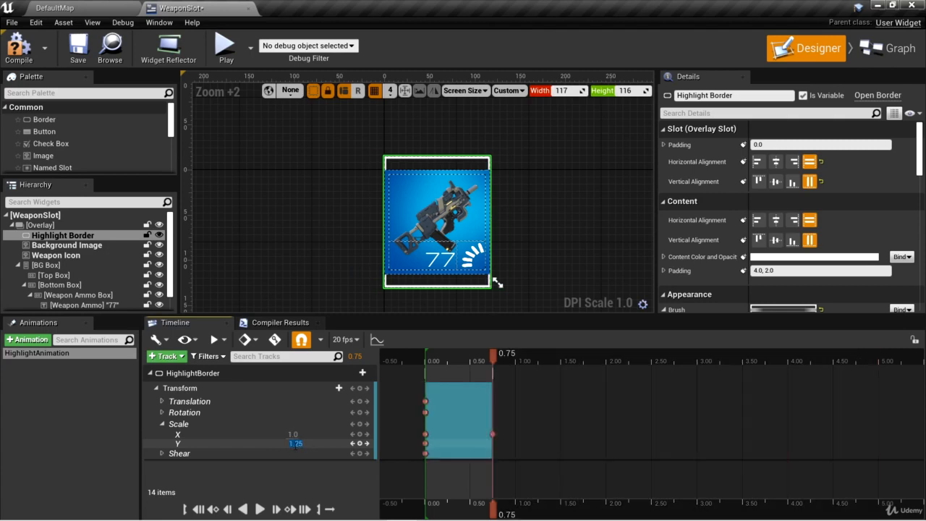
key(Return)
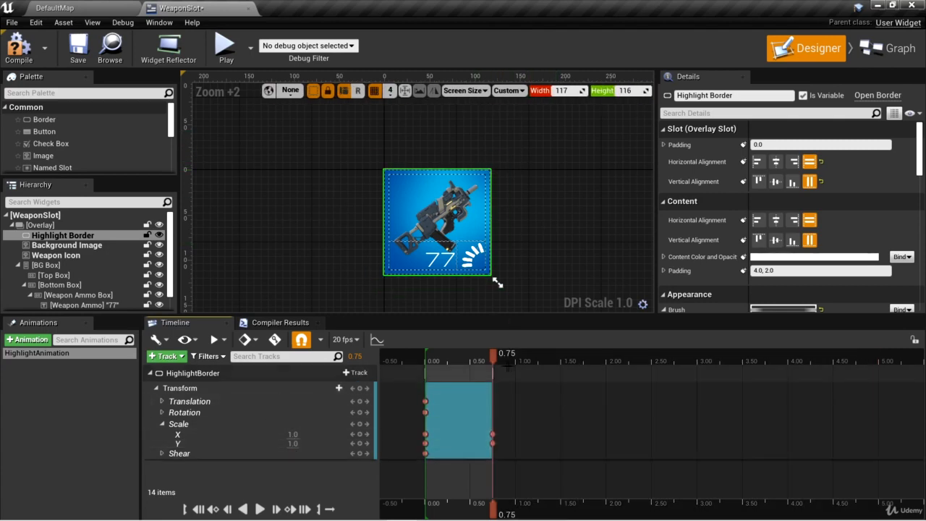
- Play the scale animation from 0.00 to preview the border shrinking, and return the playhead to the start
drag(494, 352, 426, 367)
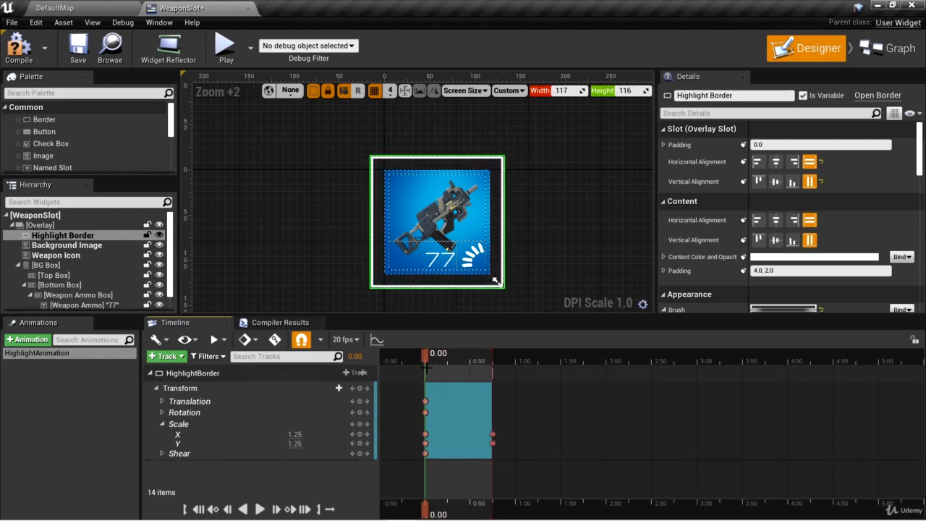
click(259, 510)
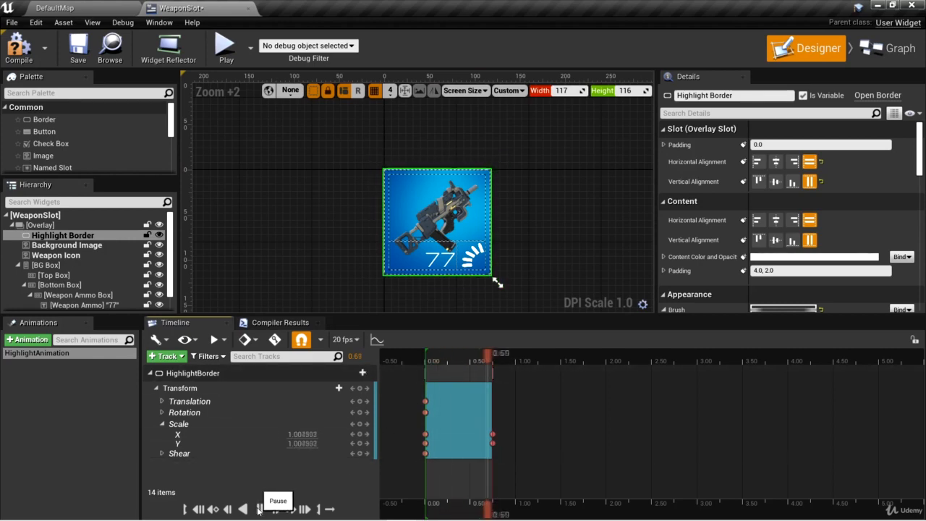
drag(493, 354, 425, 364)
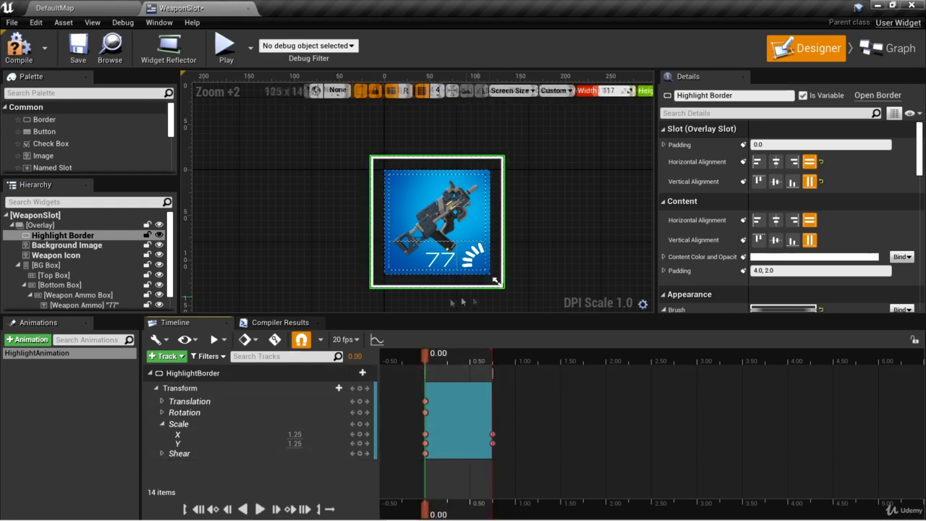
mouse_move(427, 363)
mouse_down()
mouse_move(481, 368)
mouse_move(426, 367)
mouse_up()
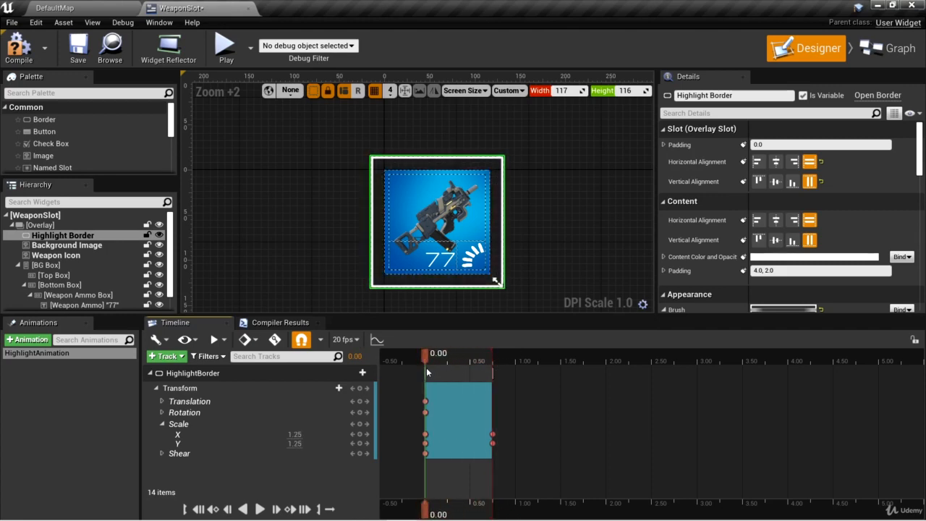
- Turn on looping of the playback range, preview the looped scale animation, stop it and return the playhead to 0.00
click(330, 510)
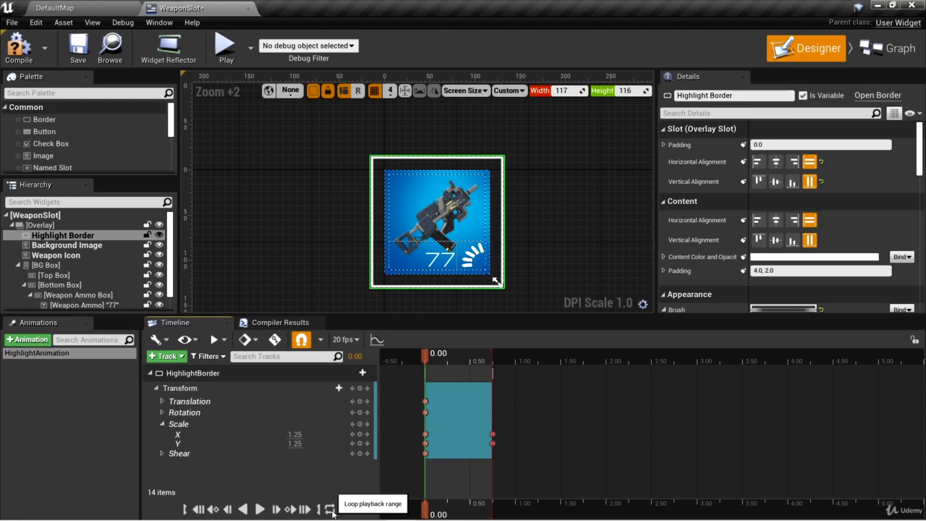
click(260, 509)
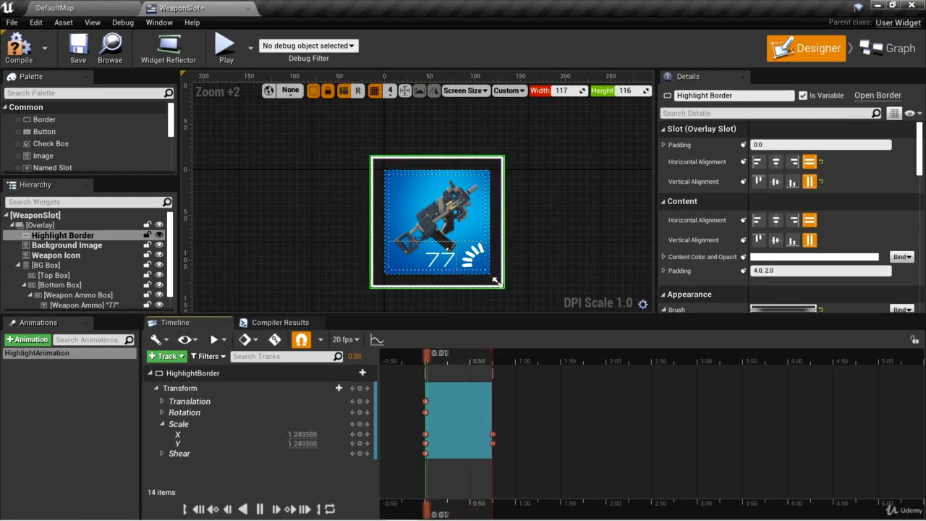
click(259, 508)
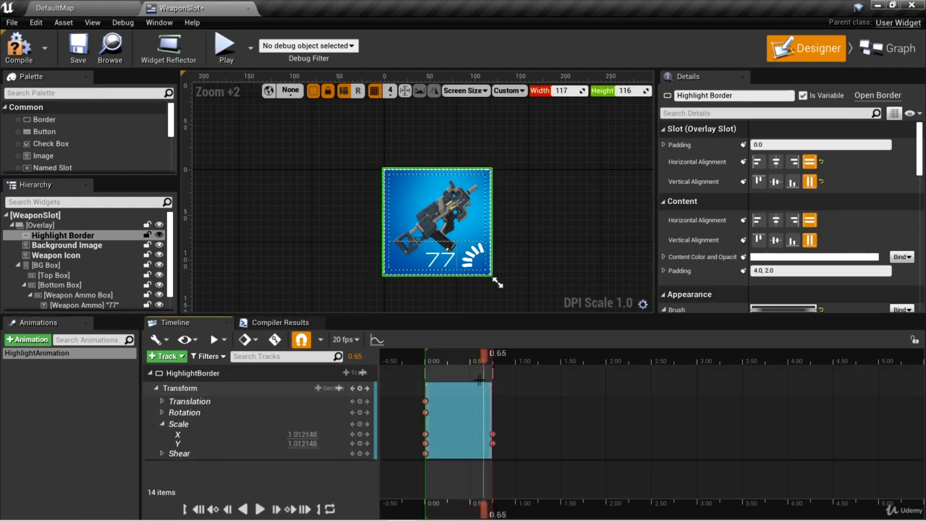
drag(483, 354, 425, 354)
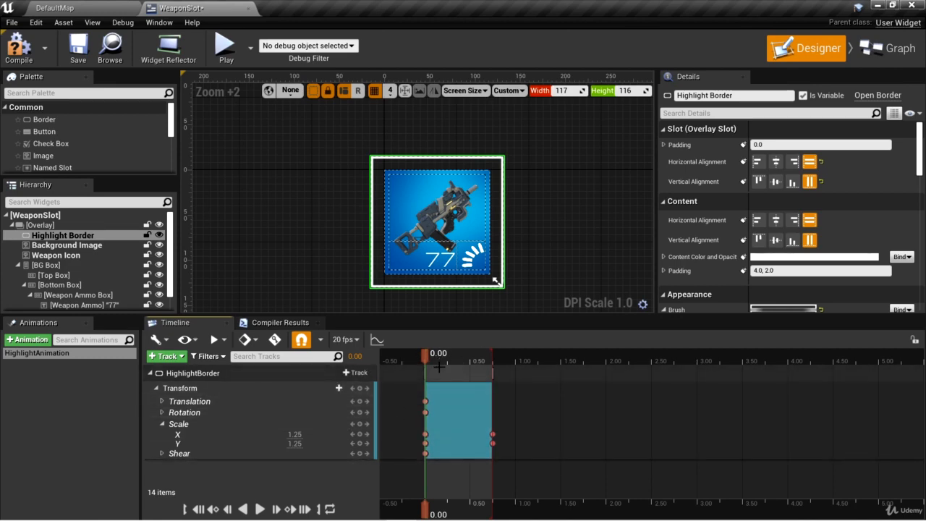
- Collapse the Transform track, add a Render Opacity track to the HighlightBorder and set its opacity to 0.6 at time 0.00
click(155, 389)
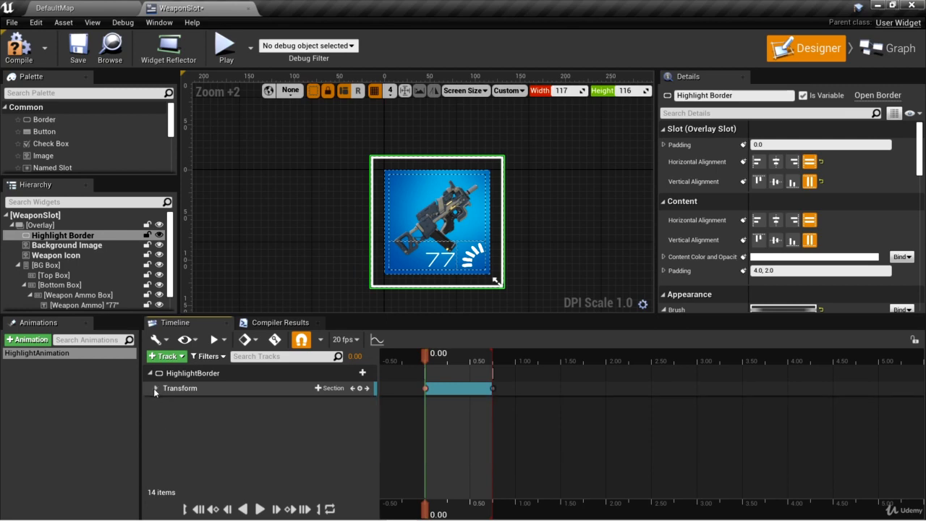
click(356, 373)
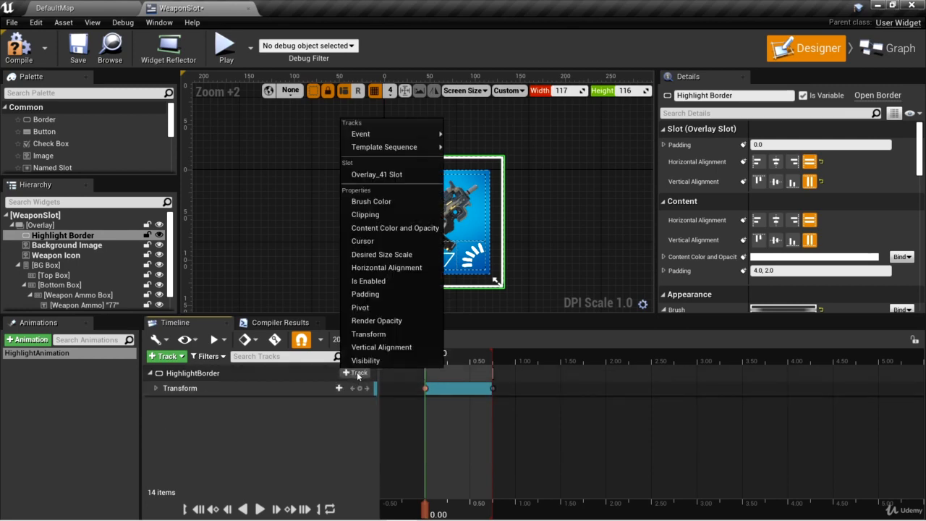
click(376, 321)
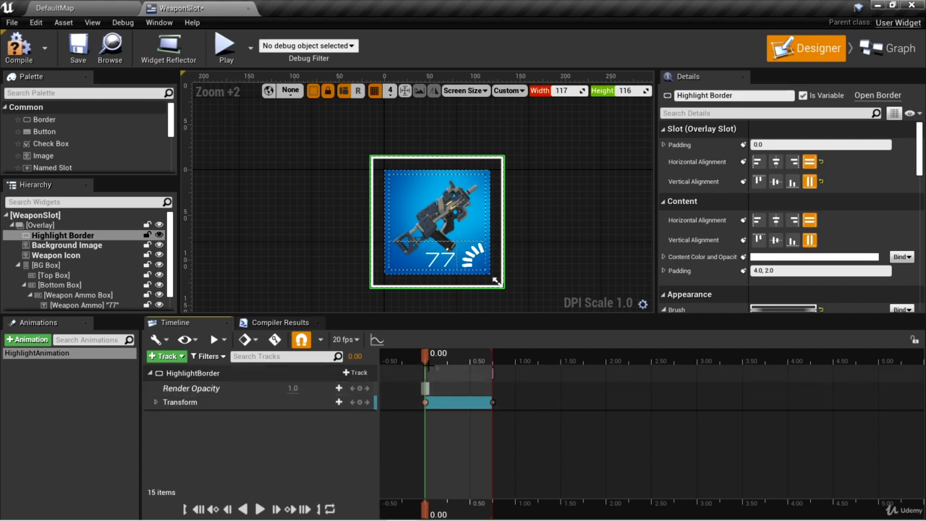
click(292, 388)
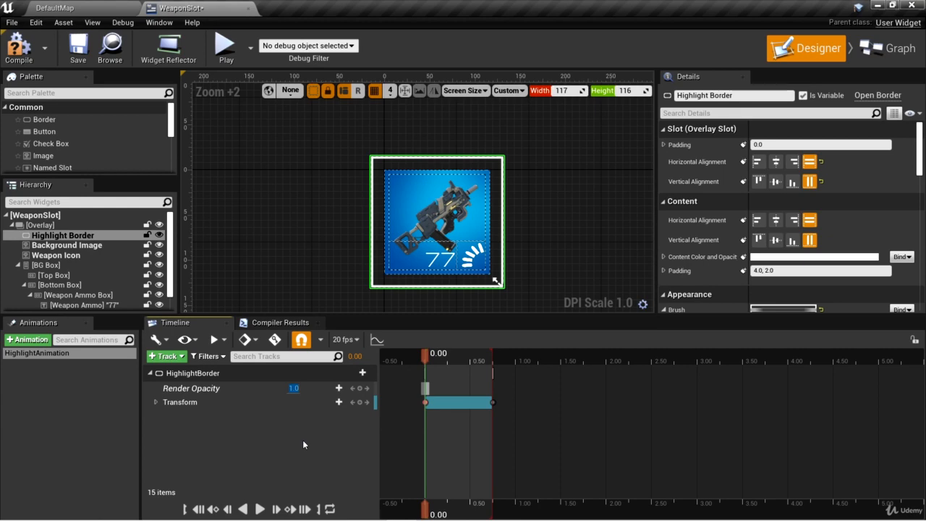
text(0.6)
key(Return)
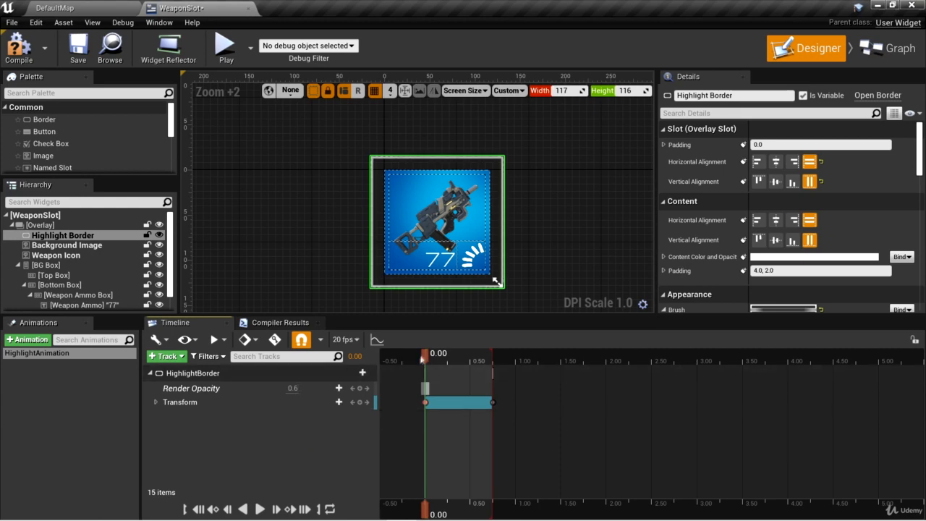
- Key the HighlightBorder's Render Opacity at 1.0 at time 0.20 and at 0.0 at time 0.70
drag(426, 356, 443, 357)
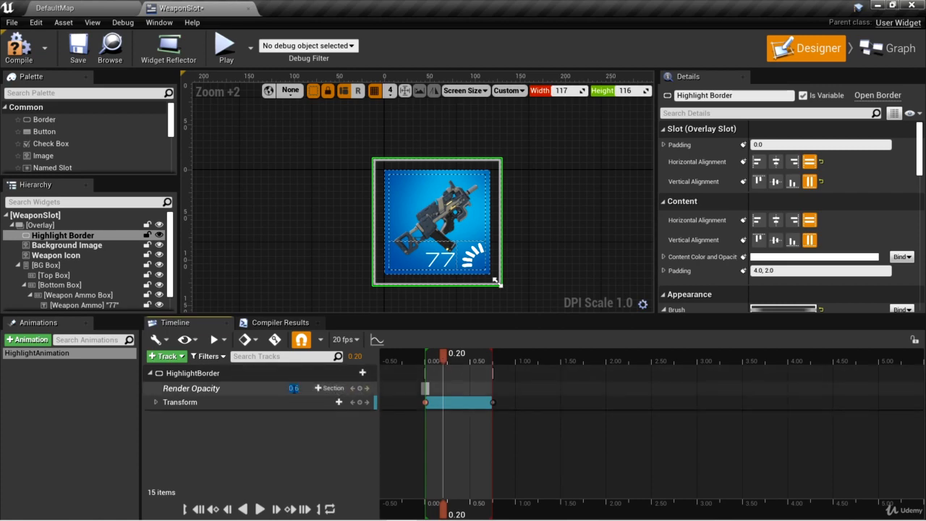
key(Return)
drag(442, 356, 491, 362)
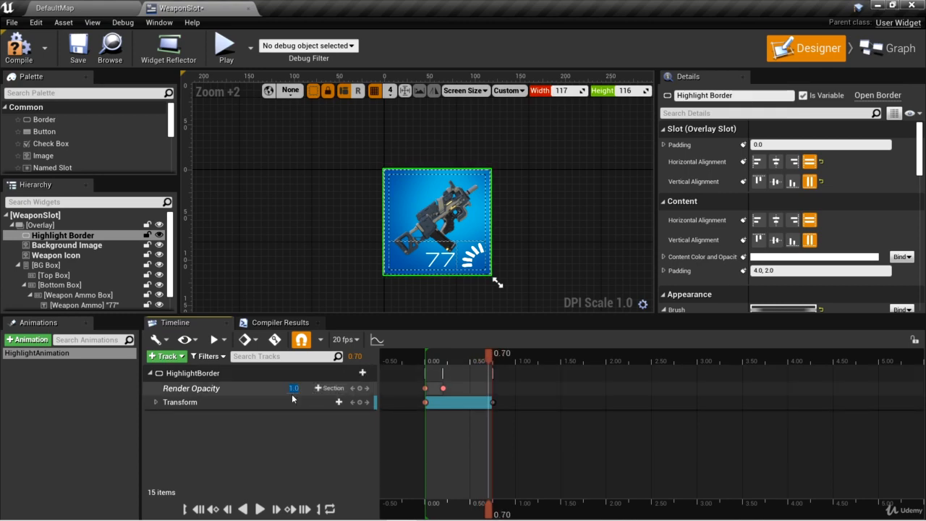
text(0)
key(Return)
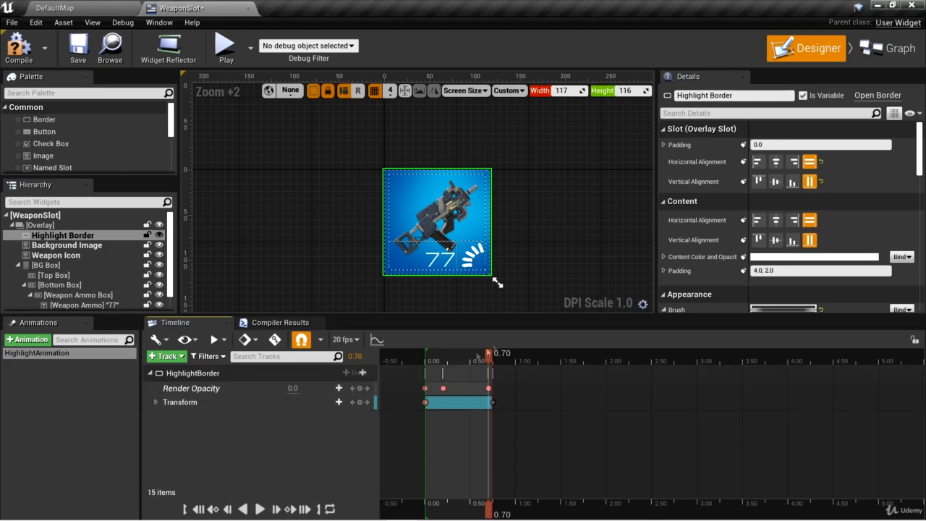
- Play the looped HighlightAnimation from the start and examine the border's scaling and fading with nothing selected
drag(489, 357, 425, 365)
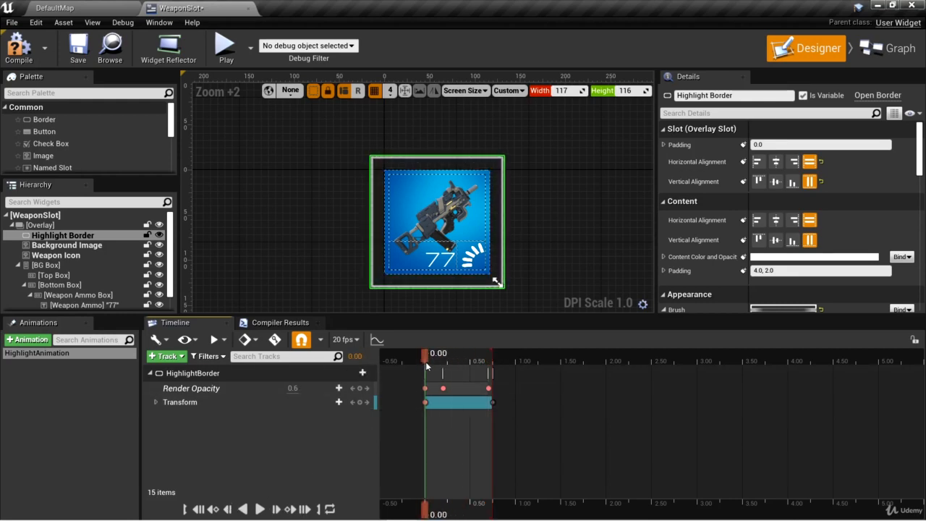
click(259, 508)
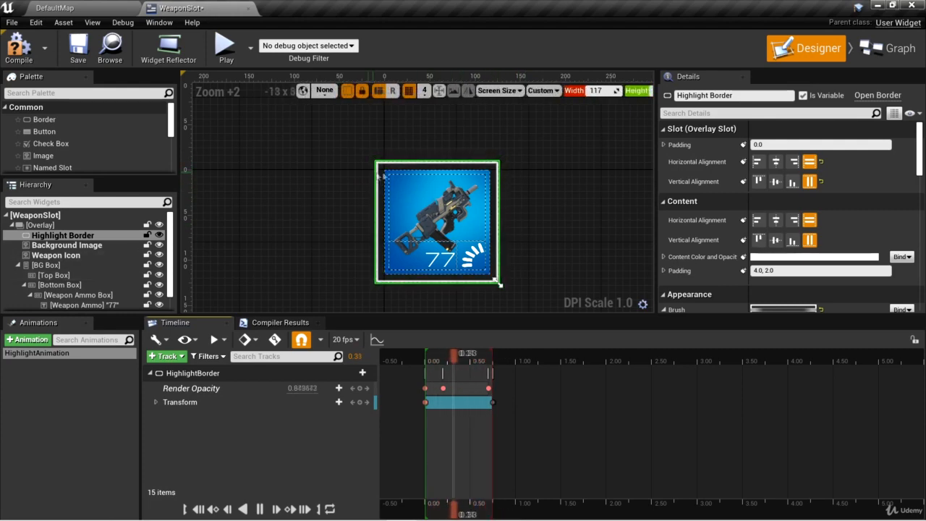
click(560, 191)
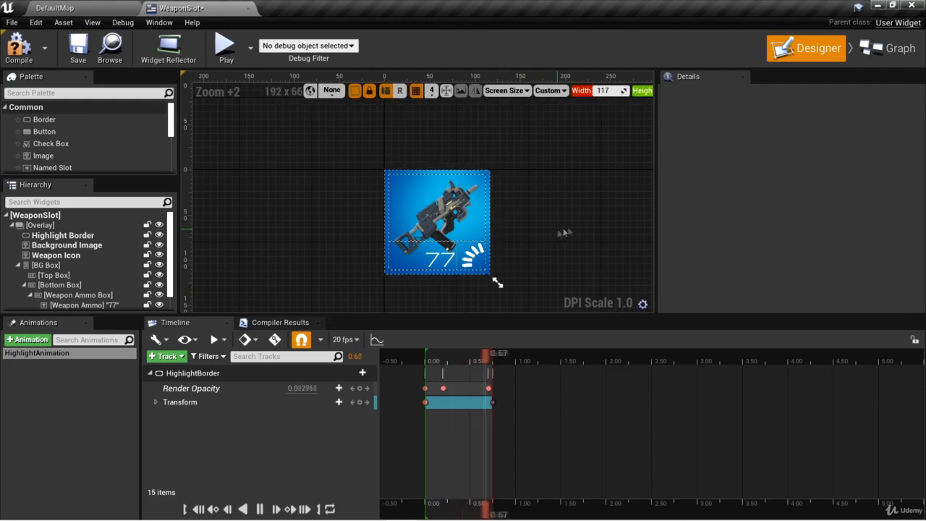
scroll(559, 206, down, 2)
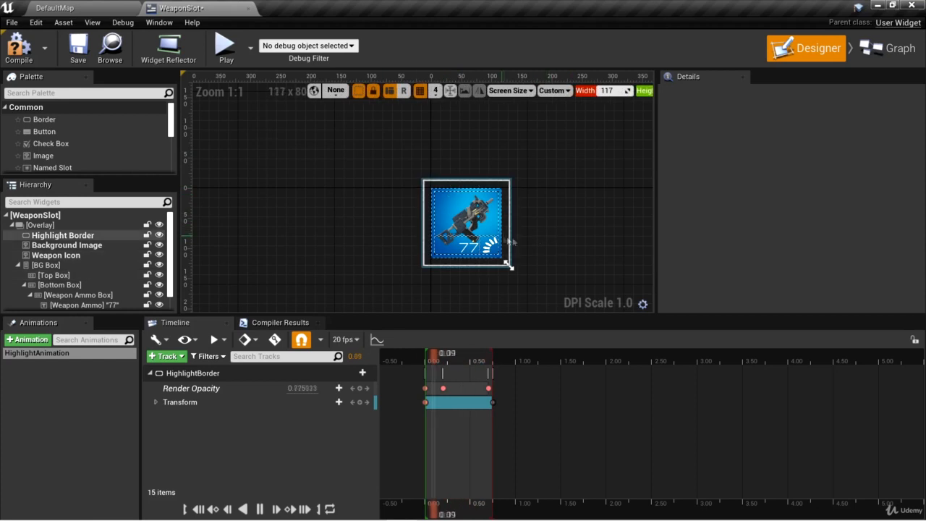
- Stop the HighlightAnimation preview and return the playhead to 0.00
scroll(511, 241, up, 2)
click(260, 509)
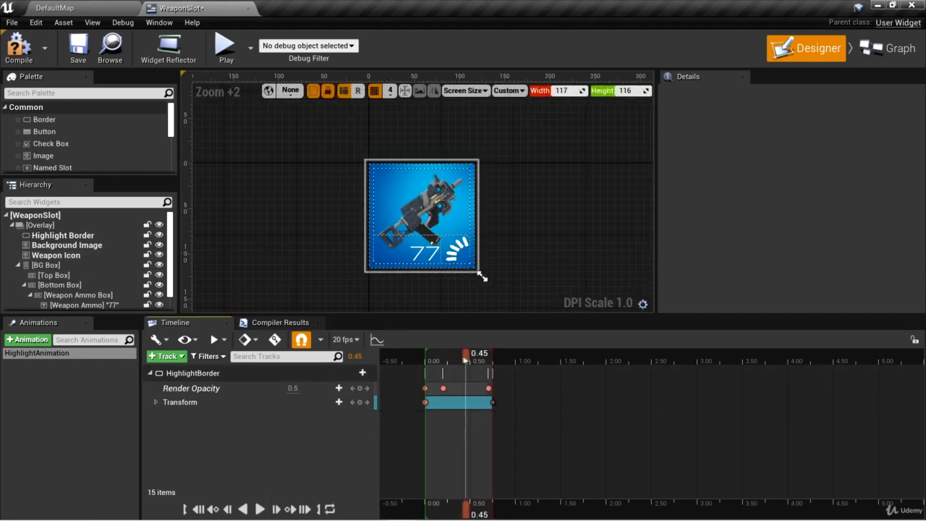
drag(465, 356, 425, 355)
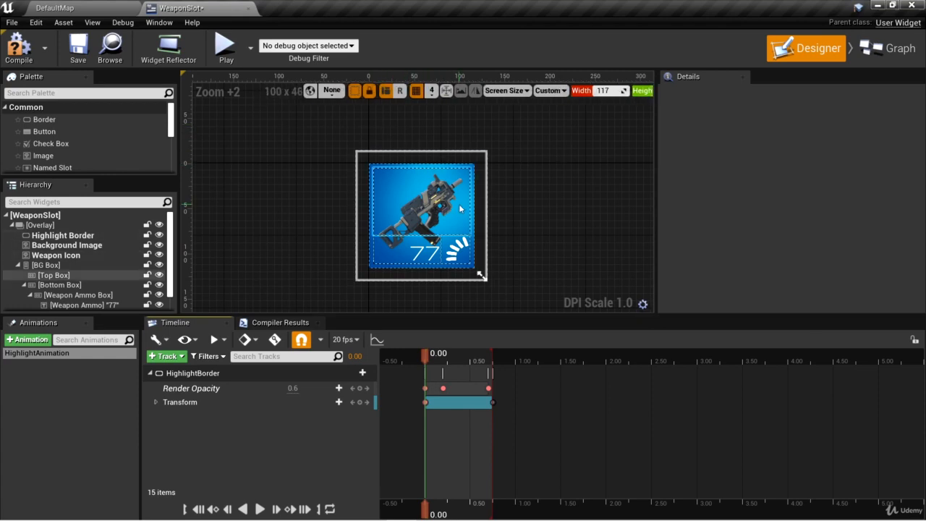
- Switch to the DefaultMap level's content and open the _Game/Assets/Textures/Icons/ButtonIcons folder
click(94, 8)
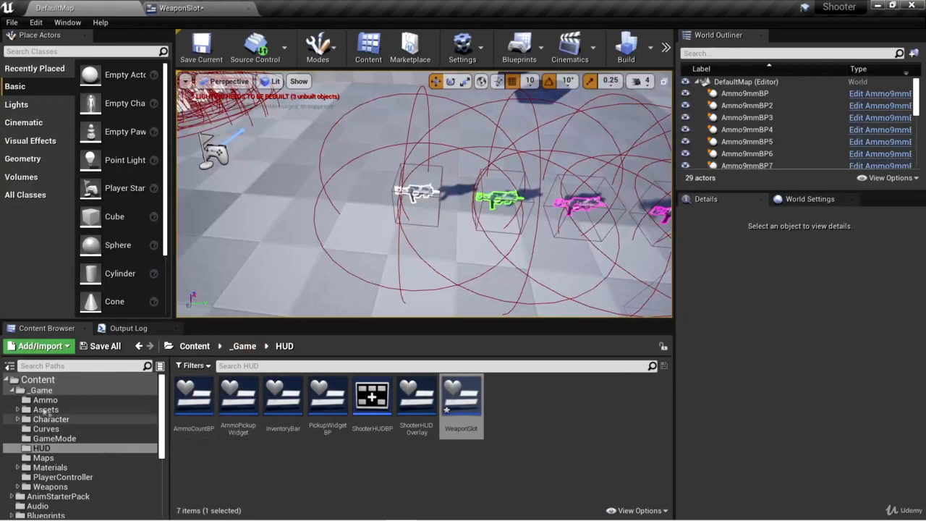
click(24, 413)
click(16, 409)
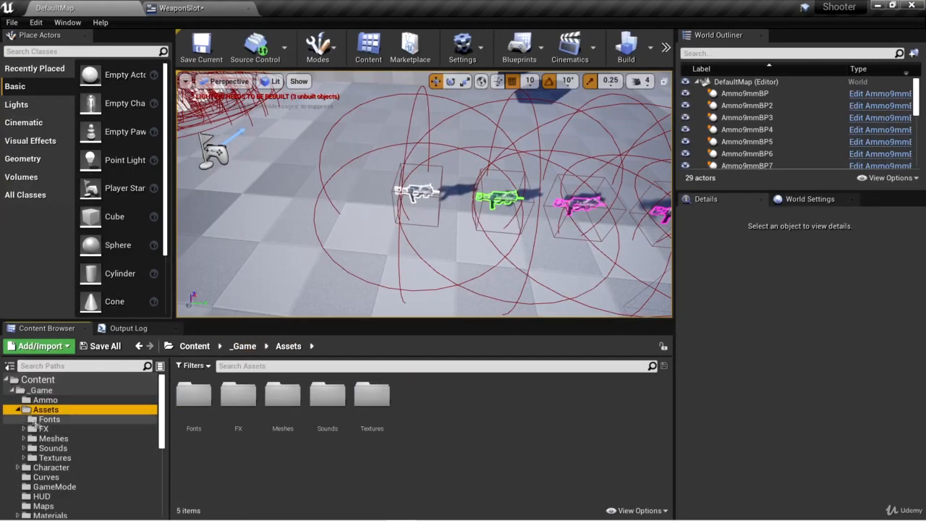
click(54, 457)
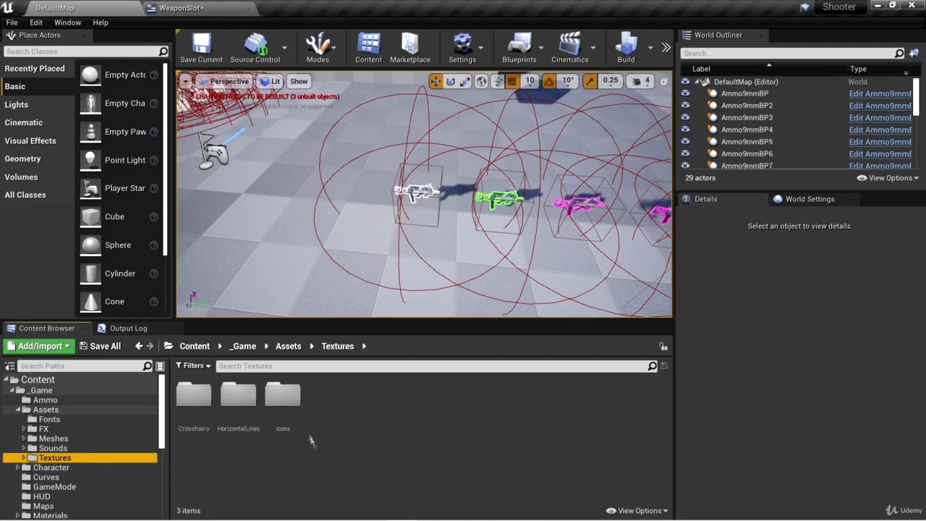
double_click(283, 397)
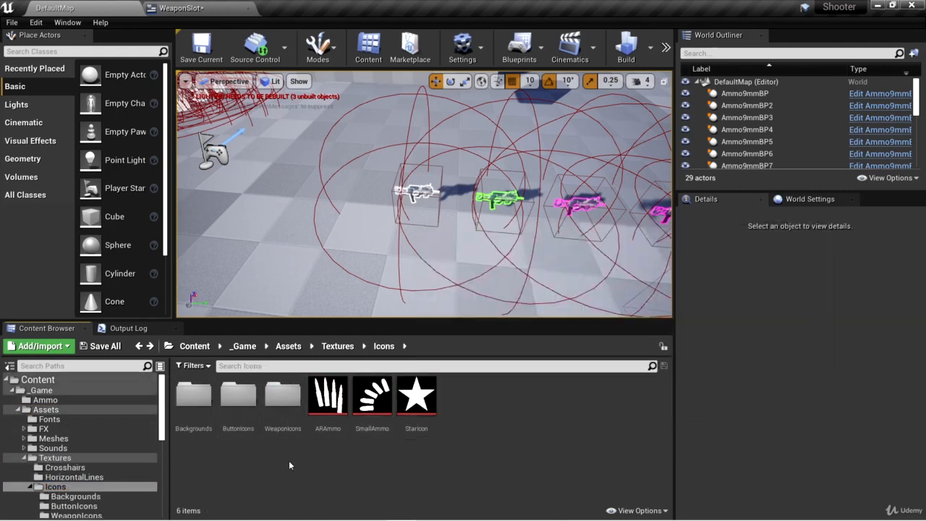
double_click(238, 395)
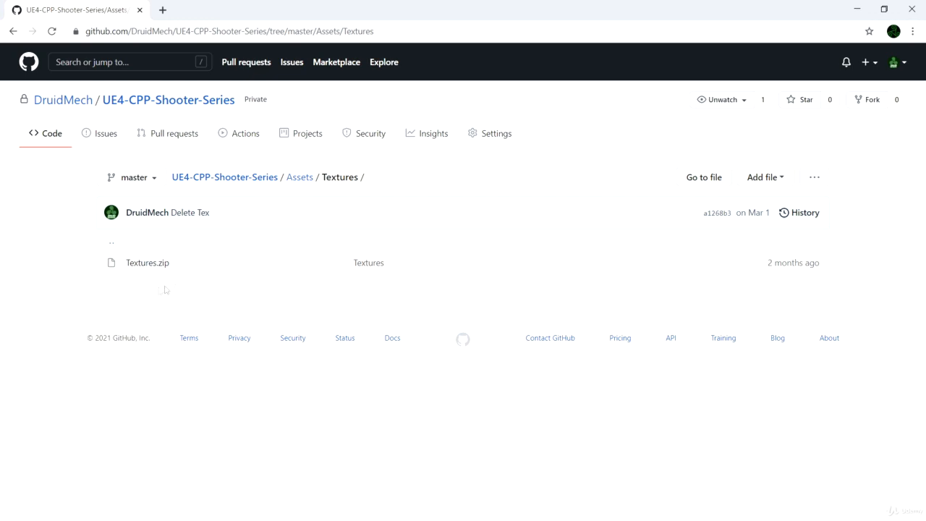
- Close the GitHub page and import ArrowIcon.TGA from D:\Assets\Textures\Icons\ButtonIcons into the project's ButtonIcons folder
click(140, 11)
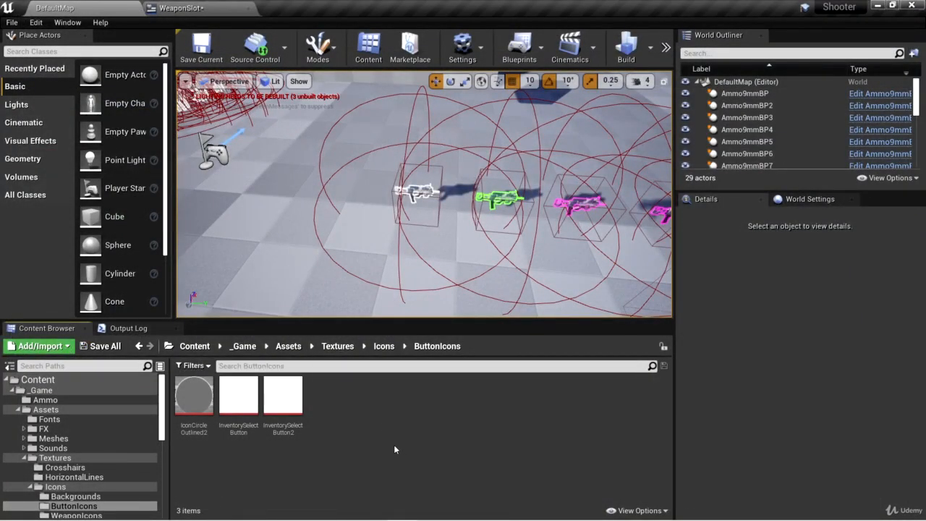
click(39, 346)
click(123, 138)
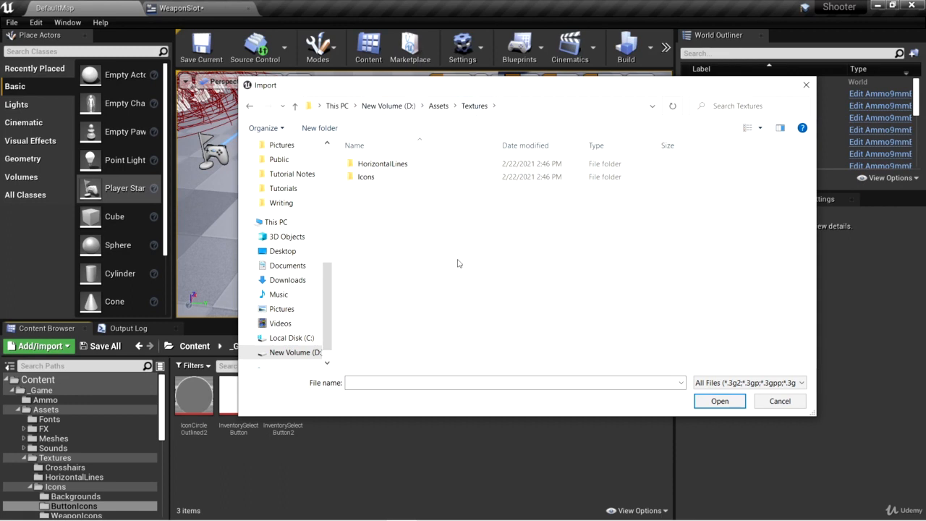
double_click(385, 179)
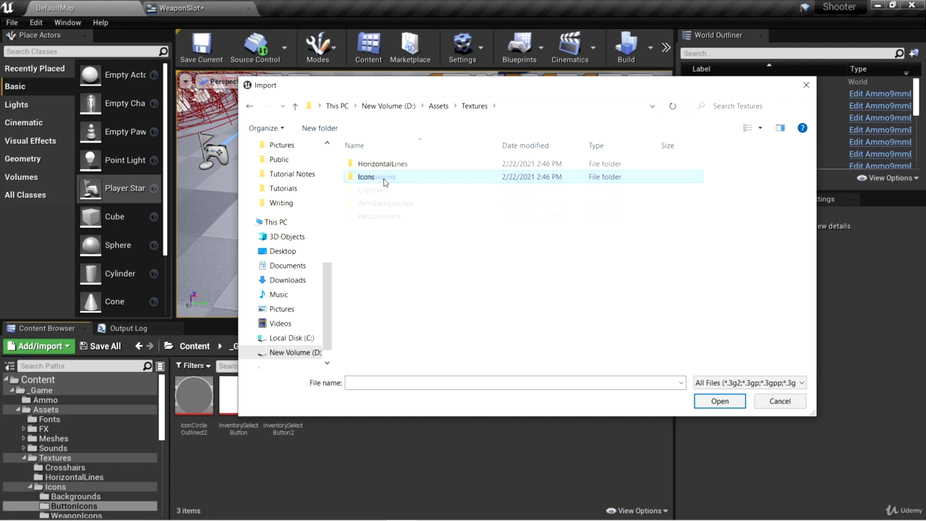
double_click(399, 182)
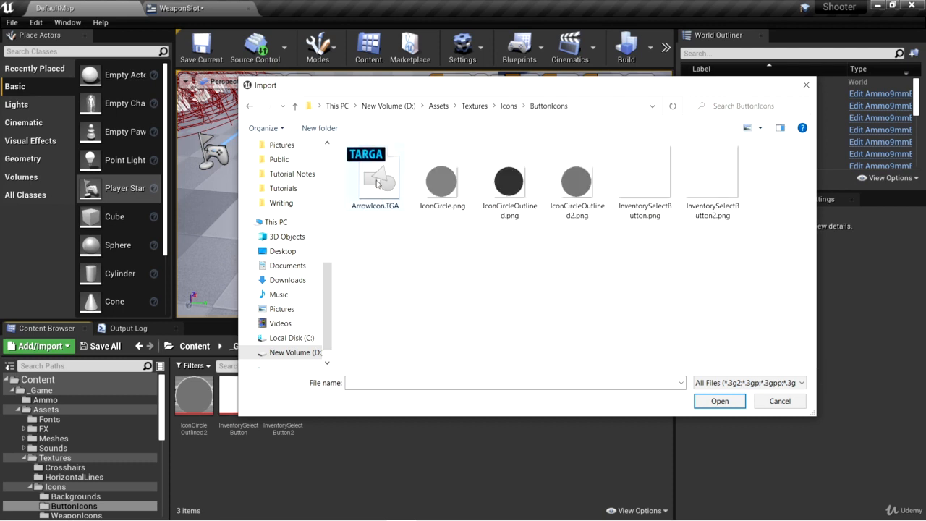
click(376, 184)
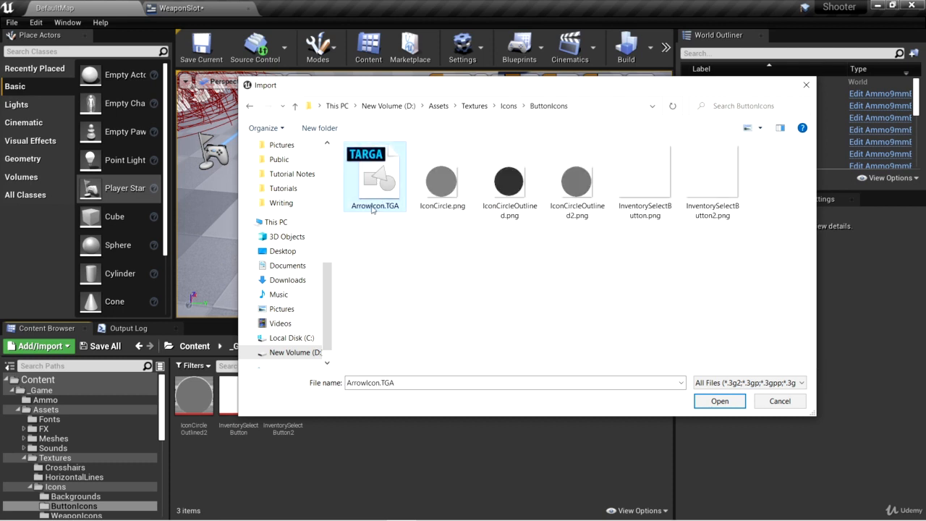
click(700, 398)
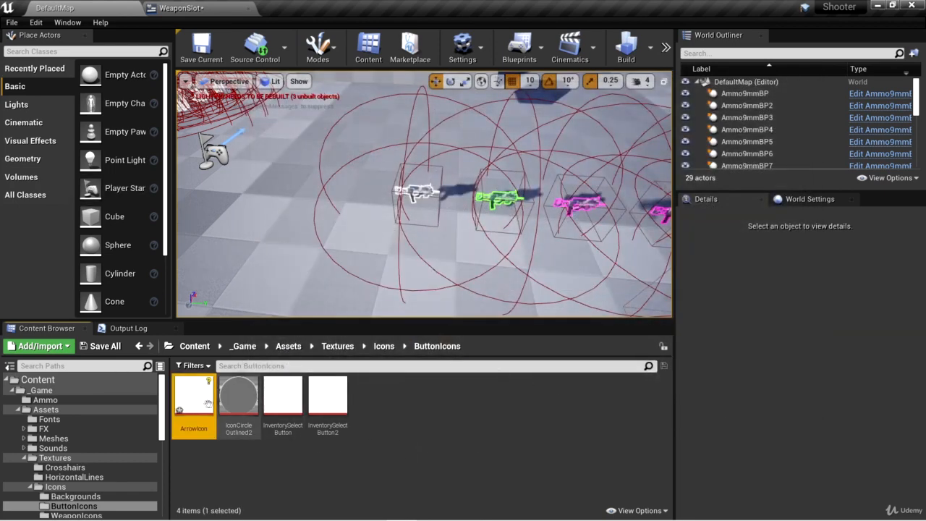
- Set the ArrowIcon texture's compression to UserInterface2D (RGBA), save it and close its editor
double_click(193, 397)
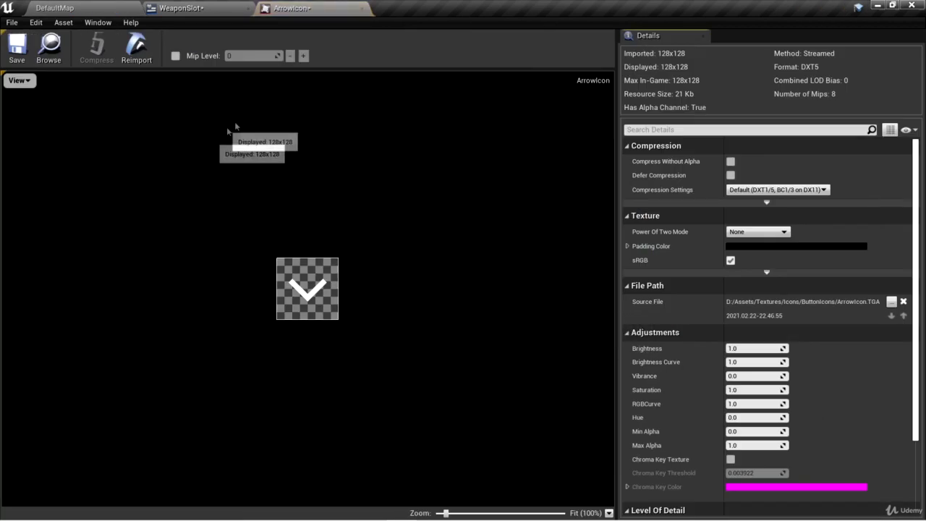
click(766, 189)
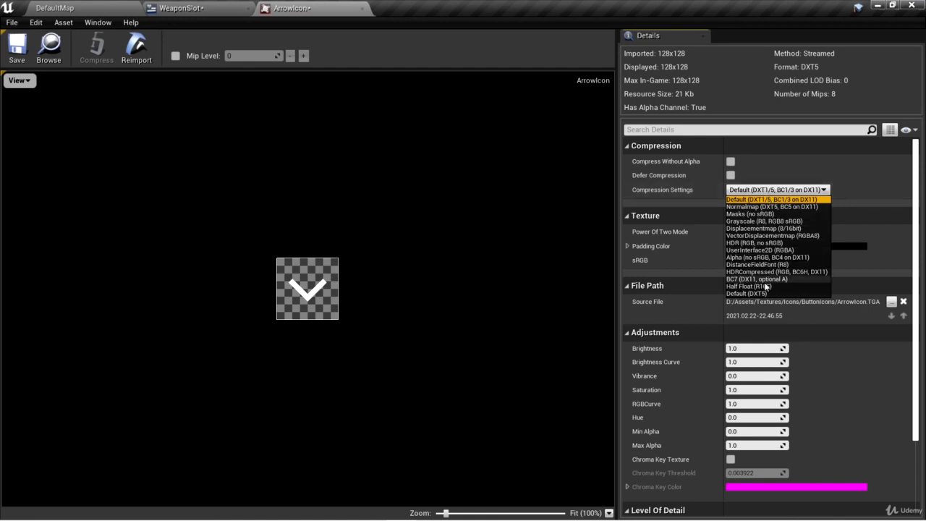
click(760, 250)
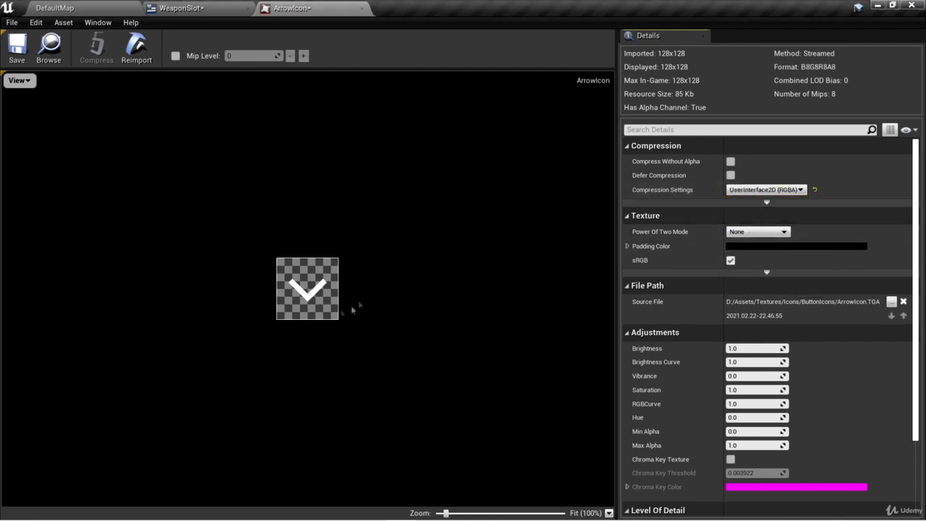
click(17, 47)
click(365, 9)
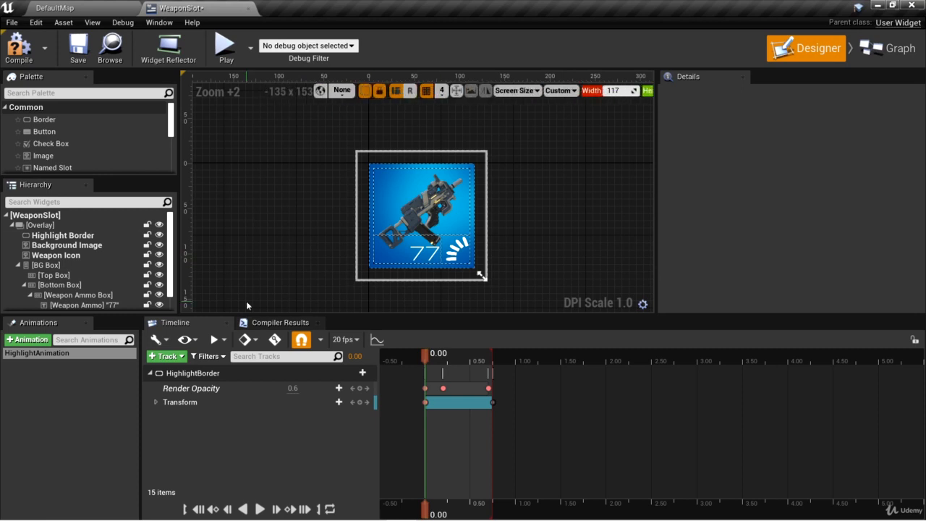
- Add an Image widget to the WeaponSlot's Overlay between Highlight Border and Background Image and name it Arrow Icon
click(66, 92)
text(img)
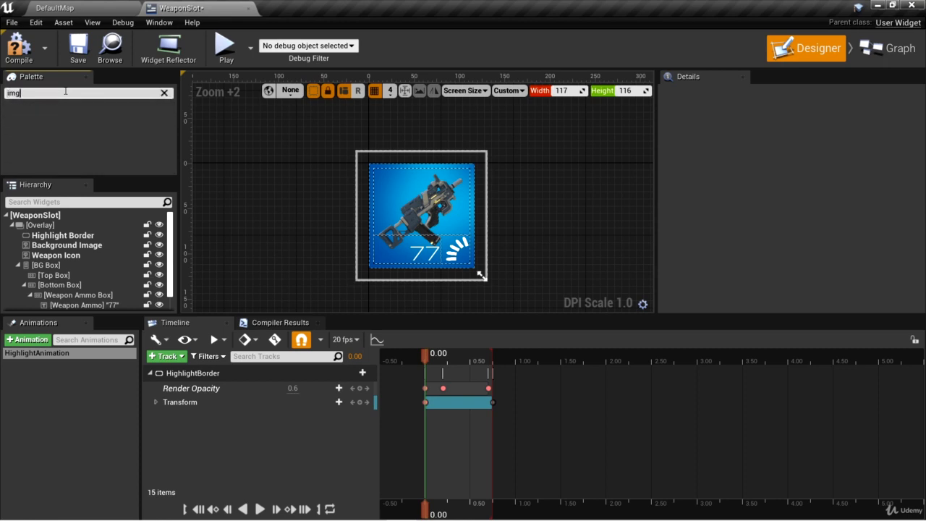
key(BackSpace)
text(a)
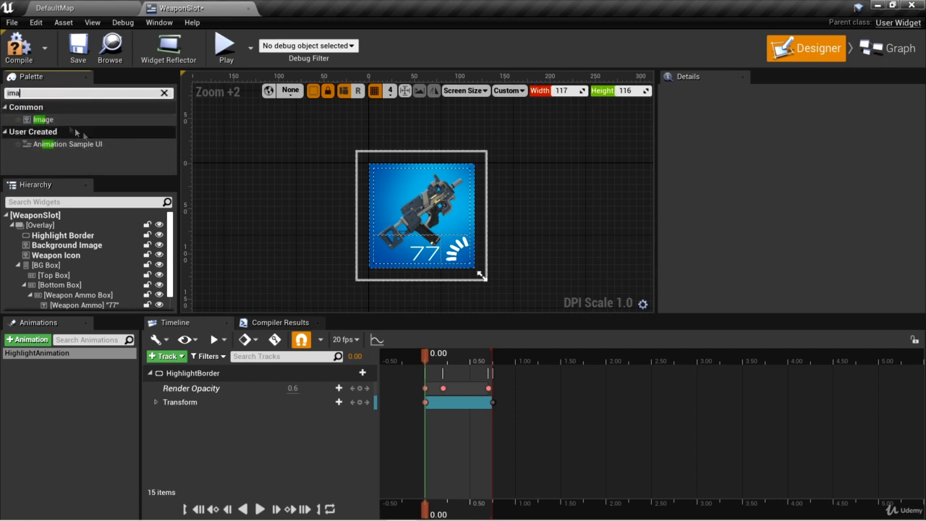
drag(43, 120, 63, 247)
click(63, 245)
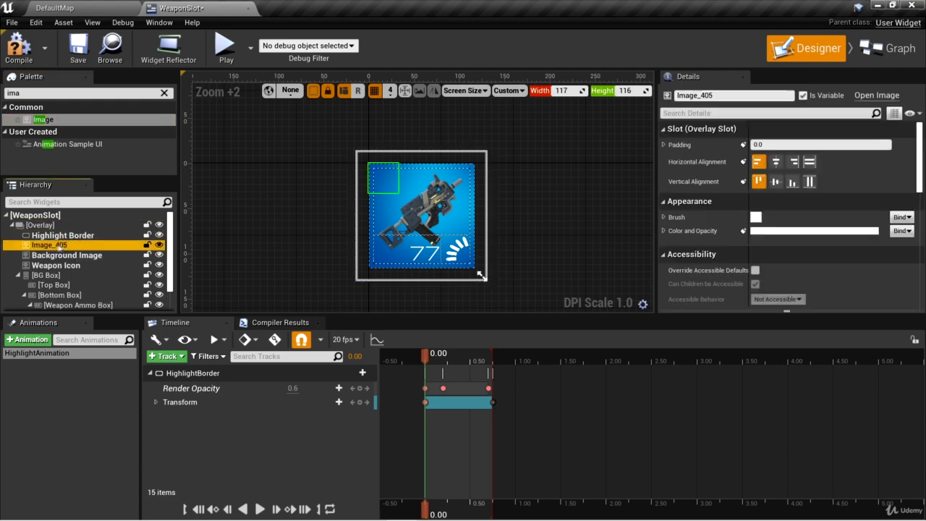
double_click(48, 246)
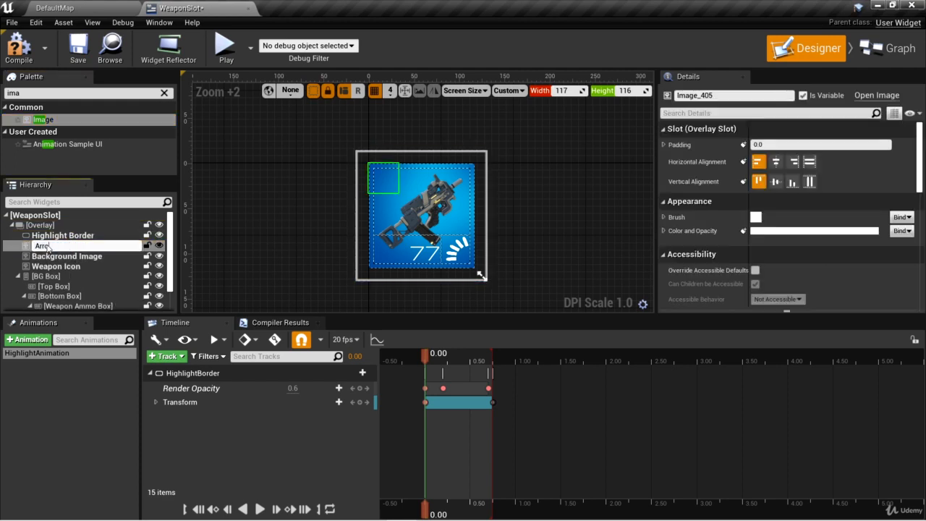
text(Arrow Icon)
key(Return)
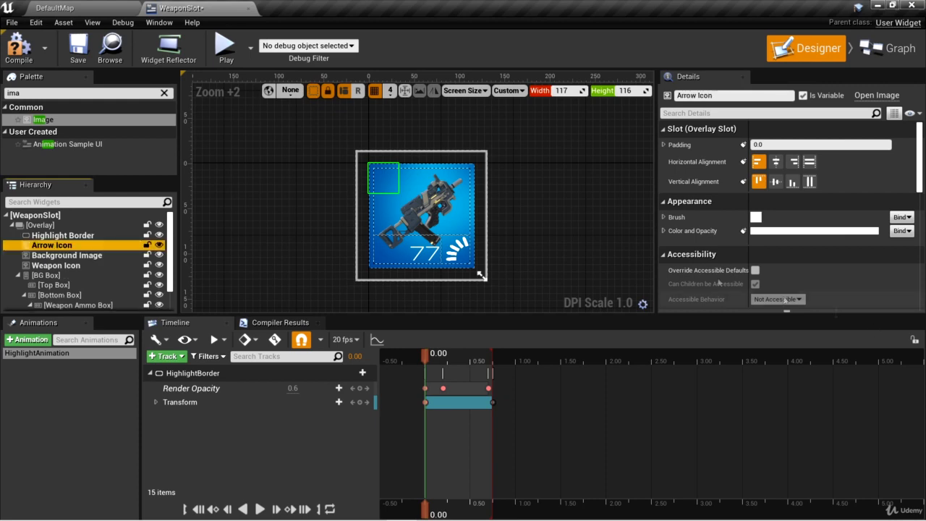
- Assign the ArrowIcon texture as the brush image of the Arrow Icon widget
click(665, 217)
click(851, 242)
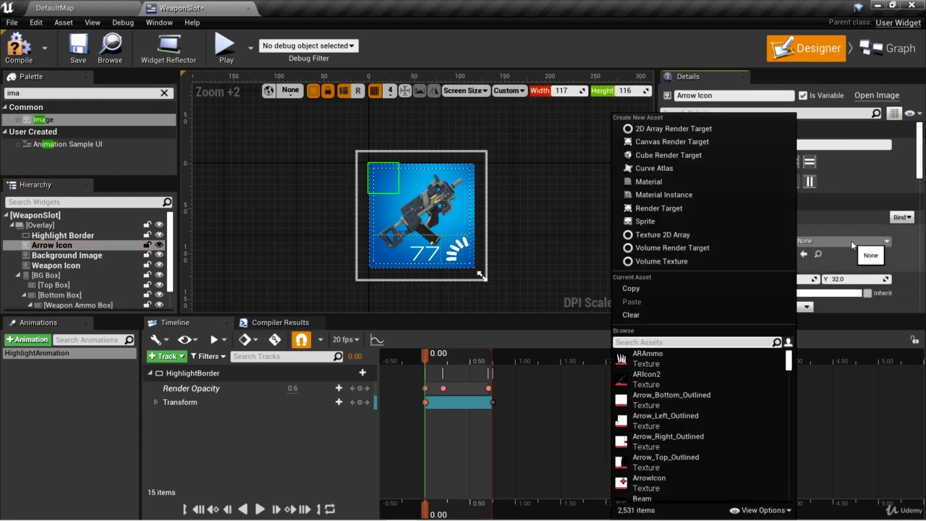
text(arrow)
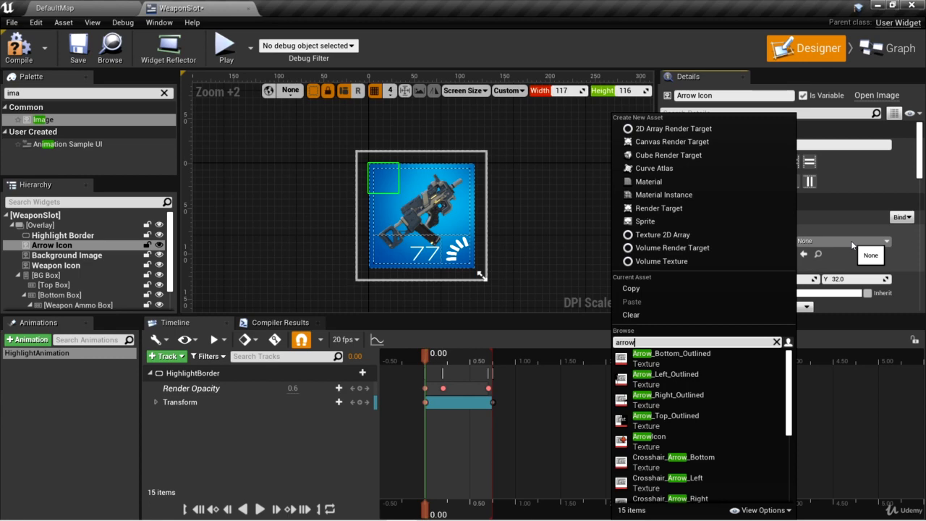
click(648, 436)
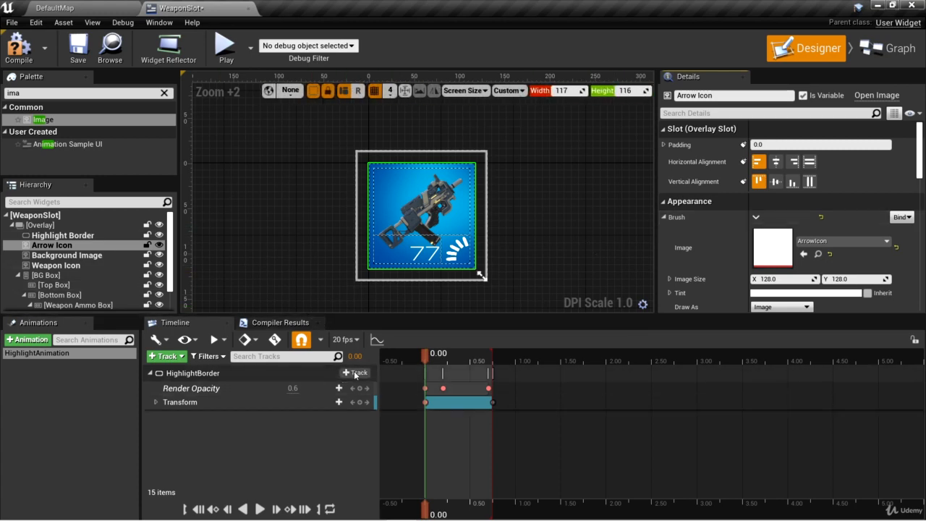
- Collapse the HighlightBorder track and add a track for the Arrow Icon widget to HighlightAnimation
click(175, 375)
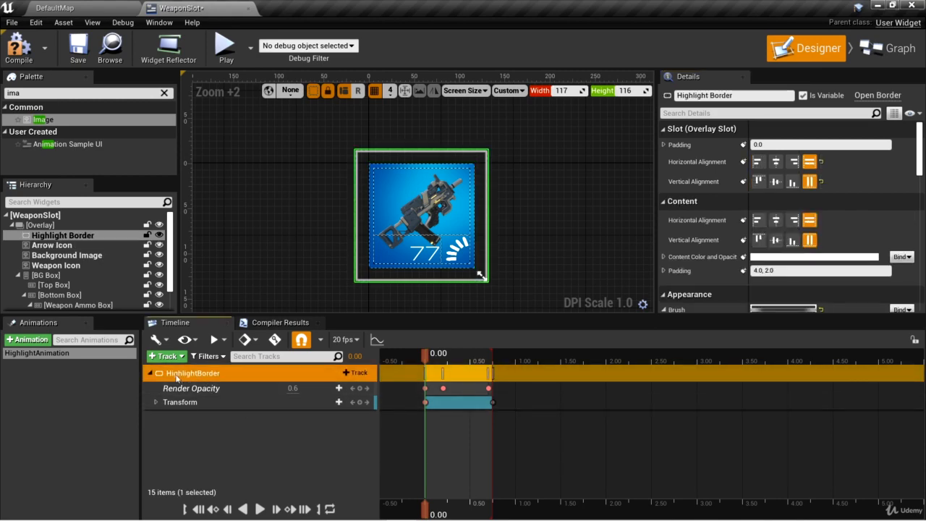
click(148, 374)
click(150, 374)
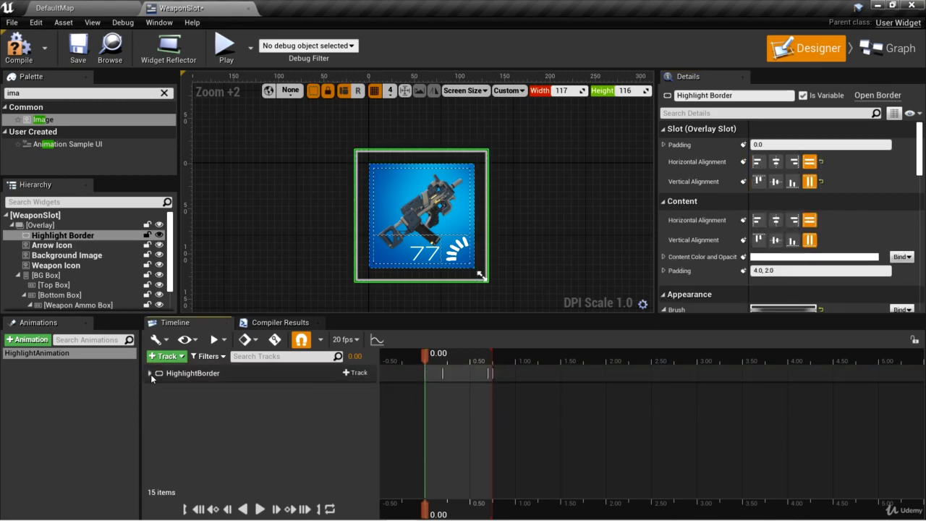
click(56, 245)
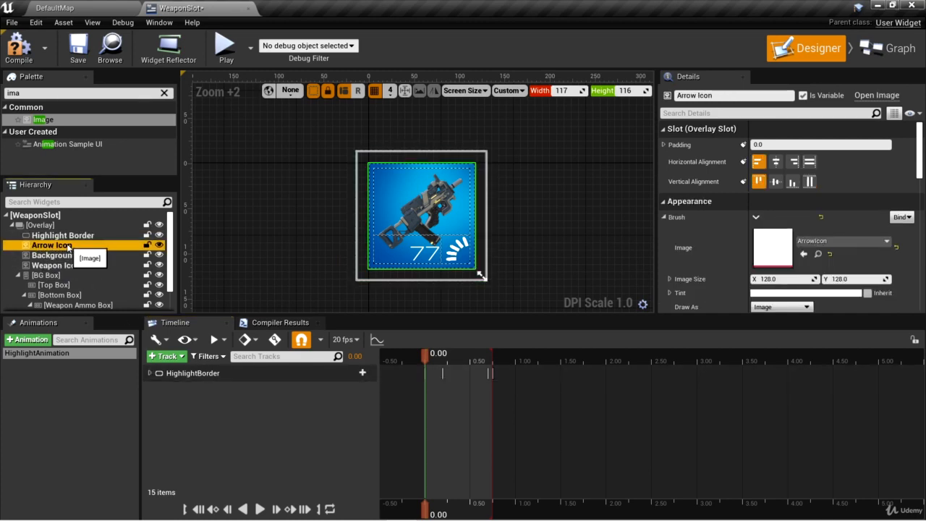
click(166, 356)
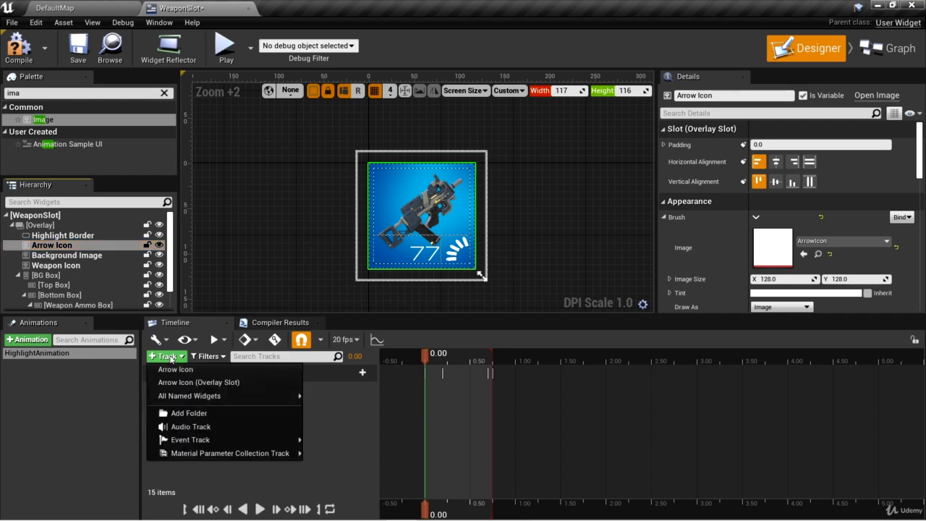
click(175, 369)
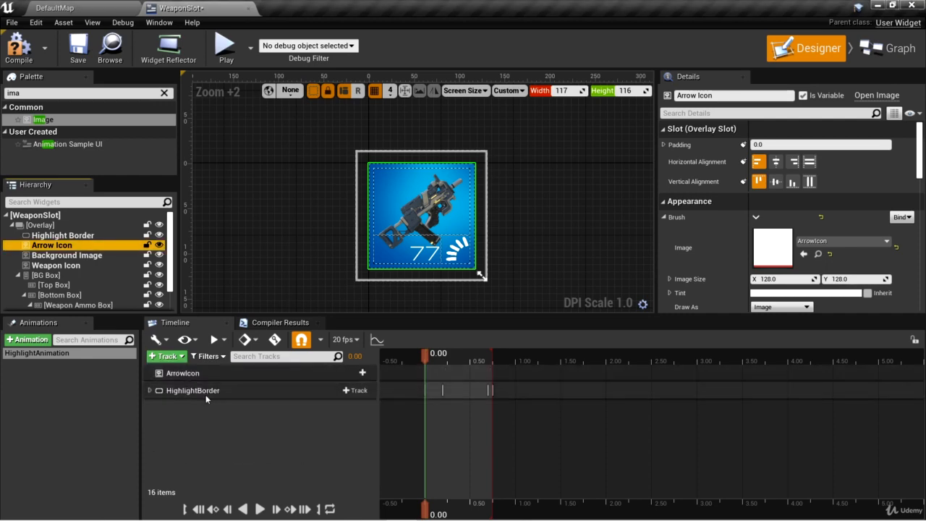
- Add a Transform track to ArrowIcon and expand its Translation channels
click(171, 372)
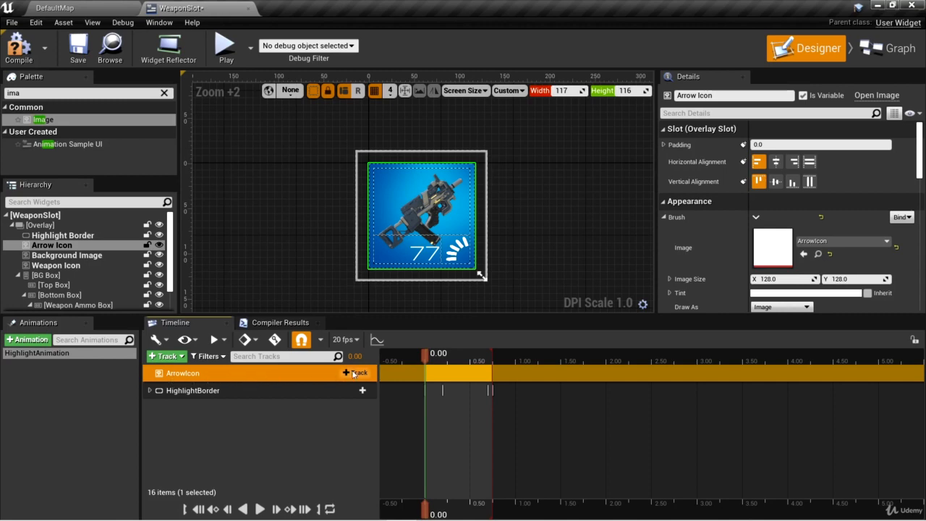
click(354, 373)
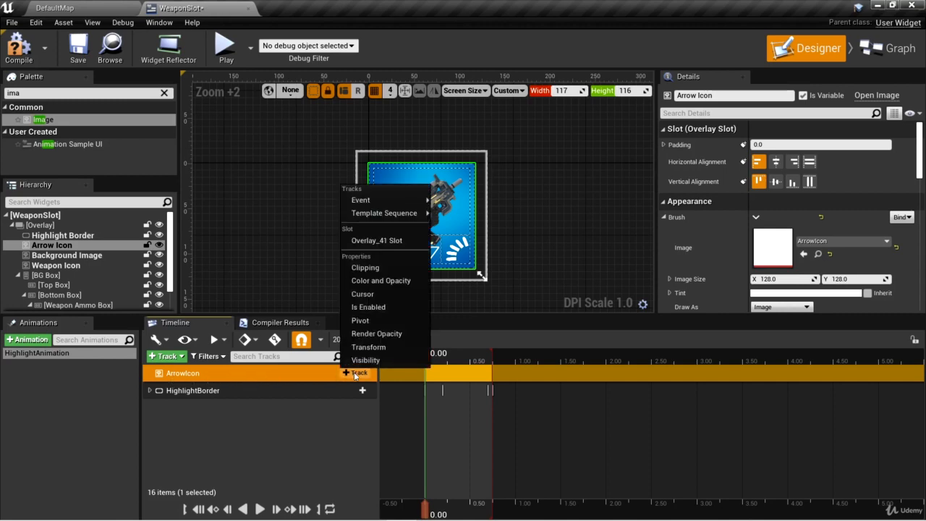
click(366, 347)
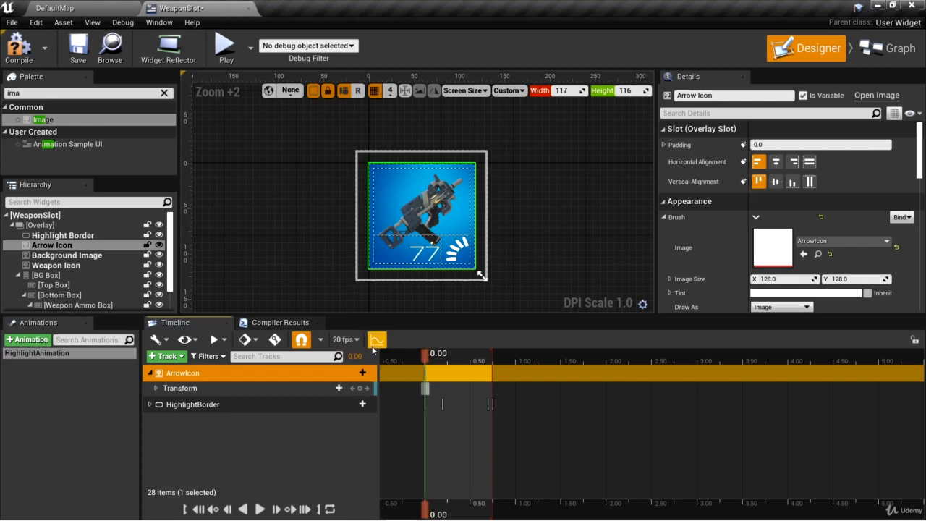
click(157, 389)
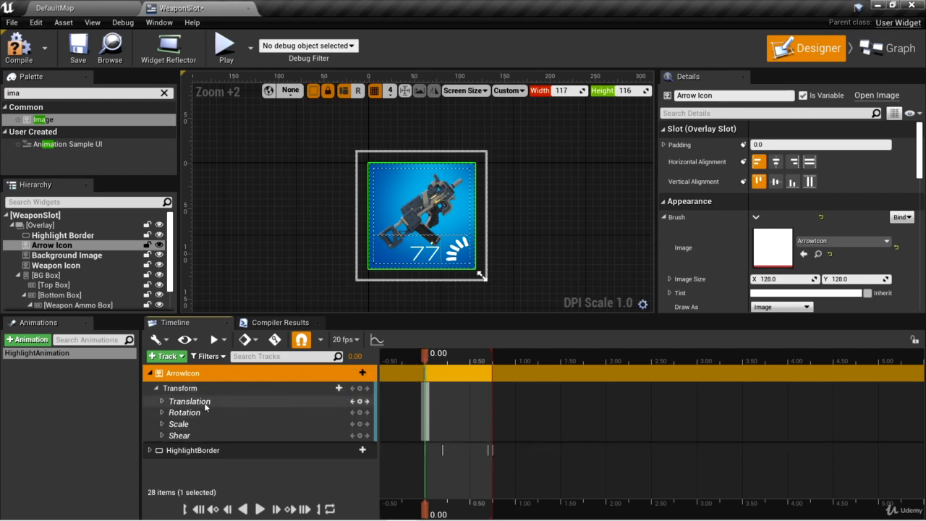
click(161, 401)
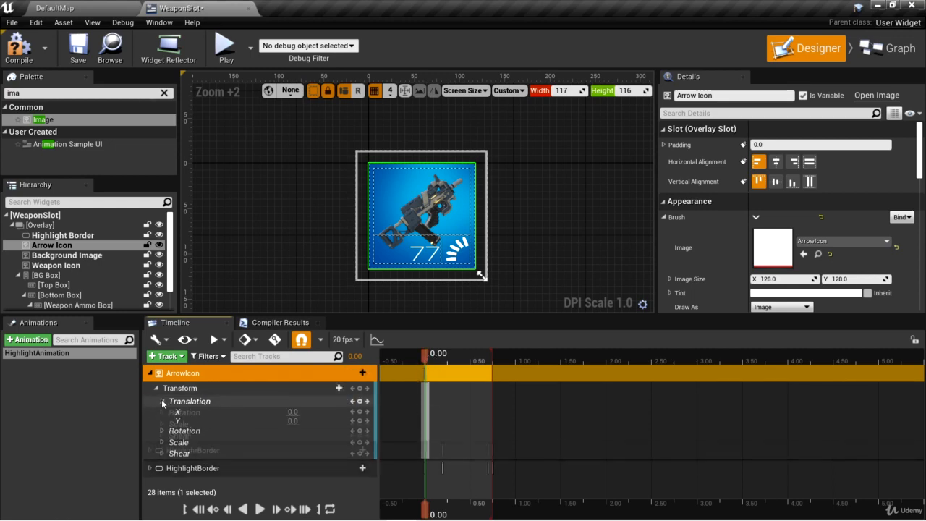
- Key ArrowIcon's Y translation at -50 at 0.00 seconds and at -15 at 0.75 seconds
click(293, 421)
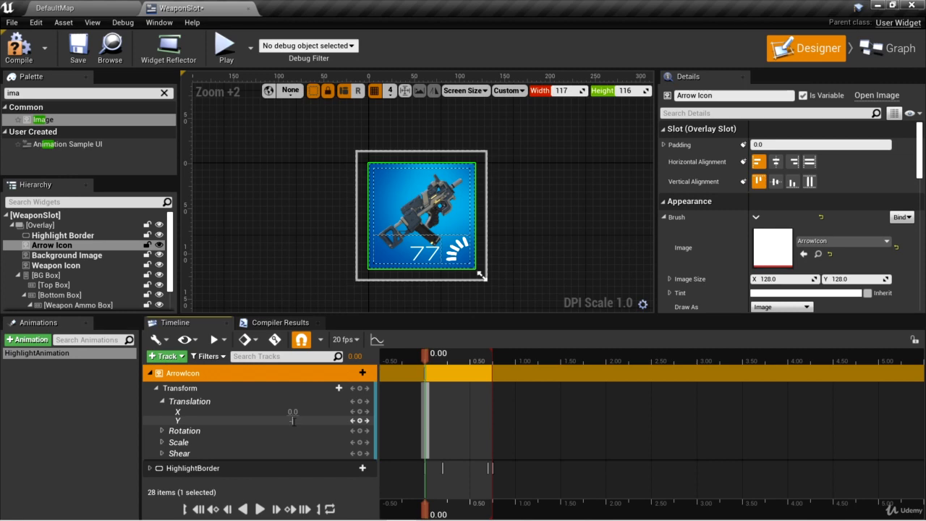
text(-50)
key(Return)
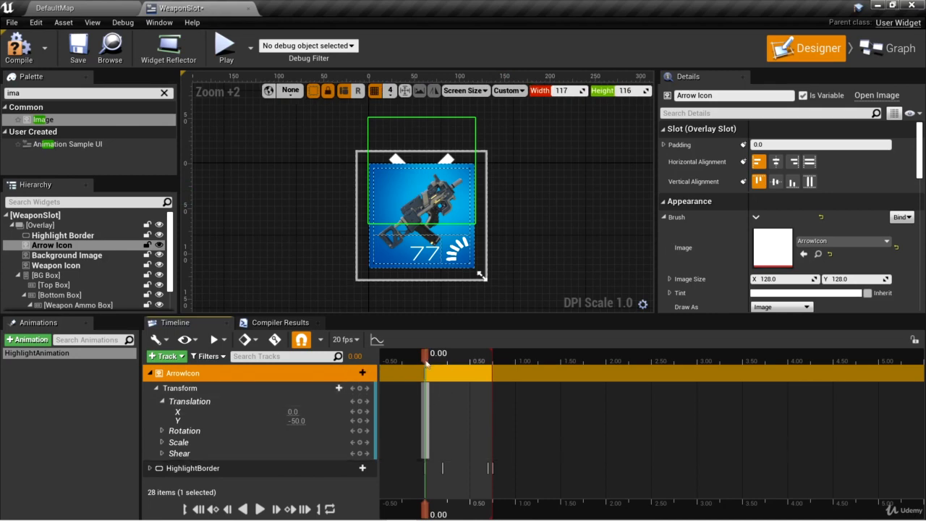
drag(426, 357, 494, 363)
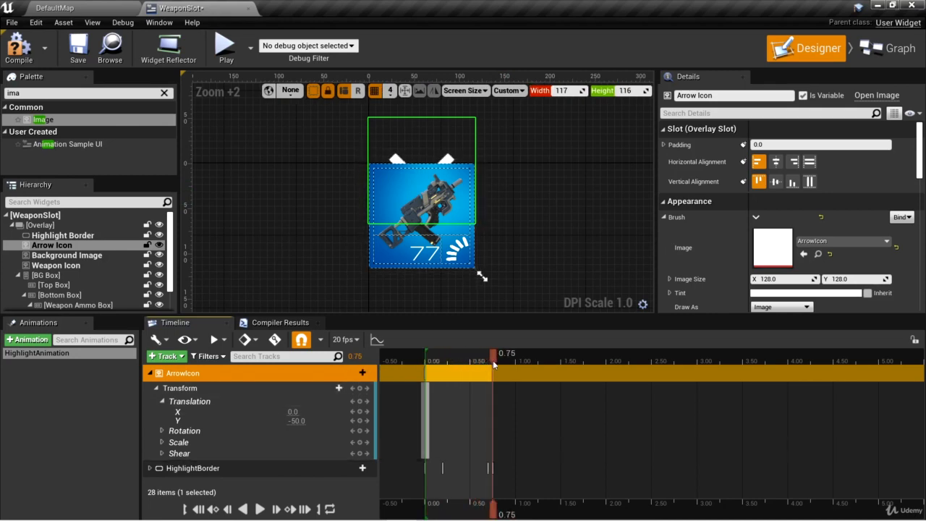
click(294, 420)
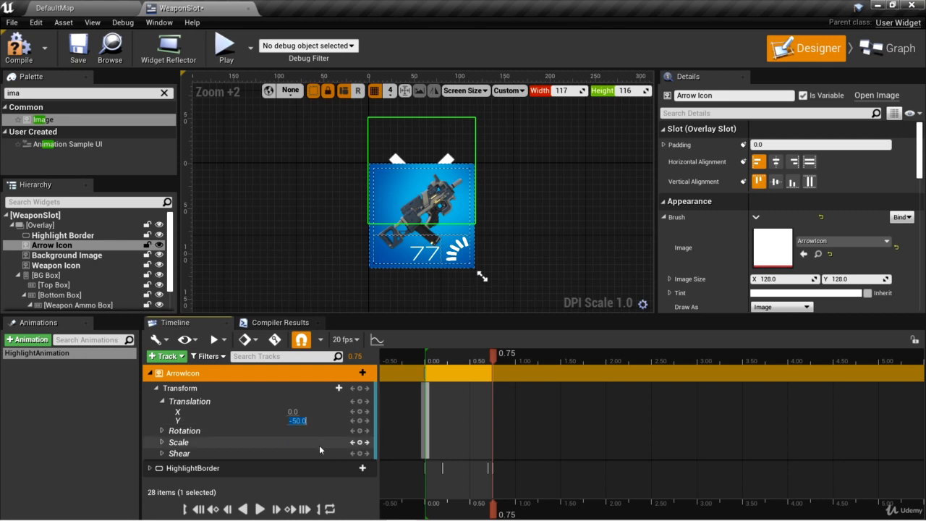
key(Return)
- Add a Render Opacity track to ArrowIcon and key it at 0.6 at 0.00 seconds
drag(491, 354, 426, 360)
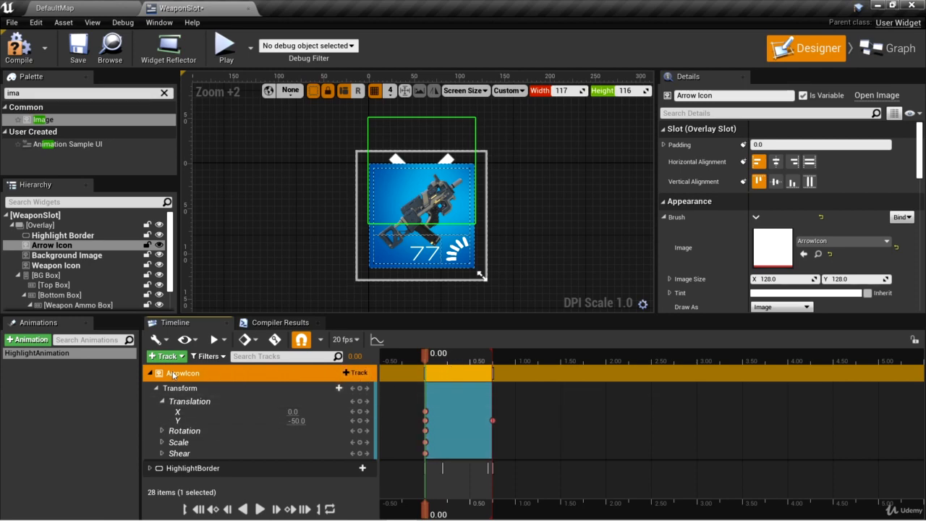
click(357, 374)
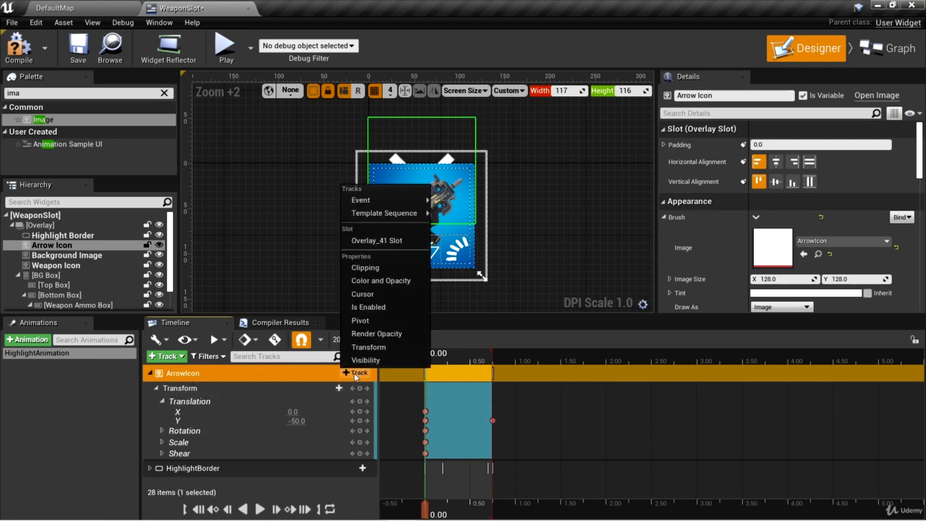
click(385, 333)
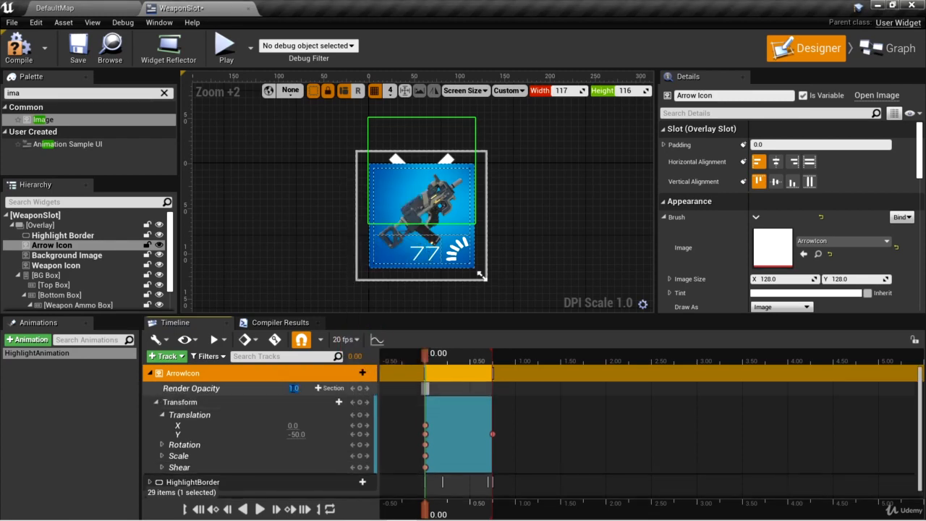
key(BackSpace)
text(0.6)
key(Return)
- Key ArrowIcon's render opacity at 1 at 0.25 seconds and at 0 at 0.75 seconds
drag(425, 355, 447, 357)
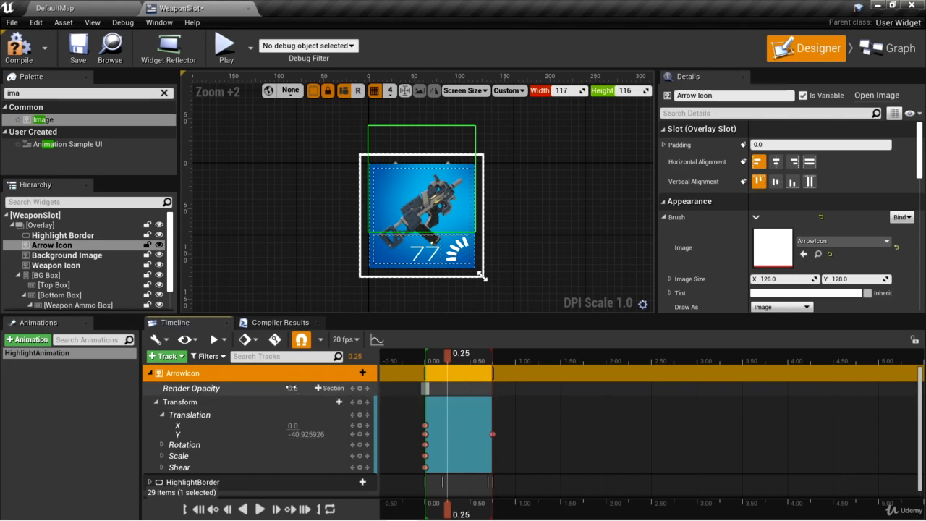
click(300, 389)
click(292, 389)
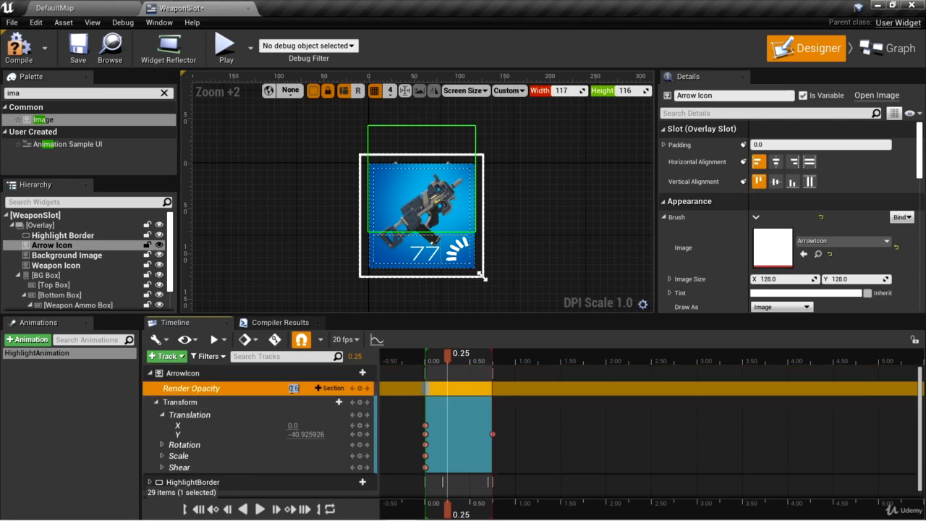
key(BackSpace)
text(1)
key(Return)
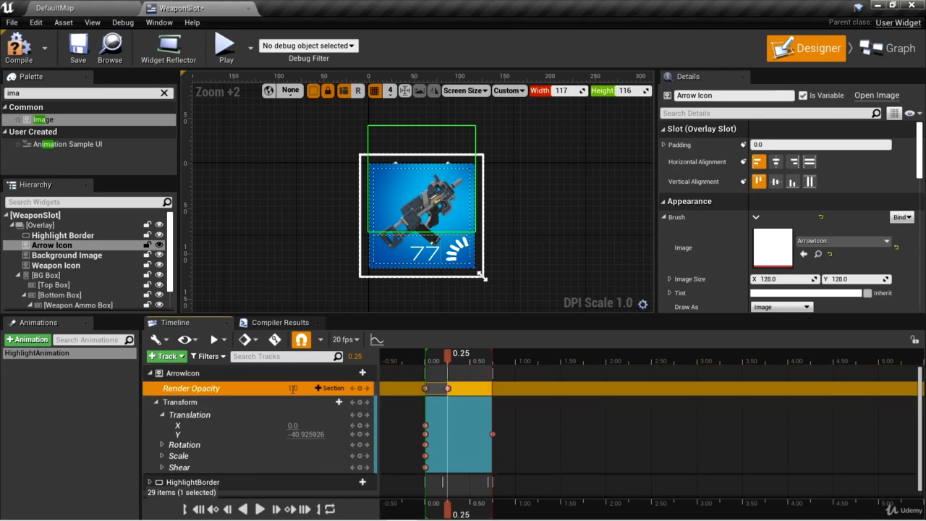
drag(448, 354, 494, 359)
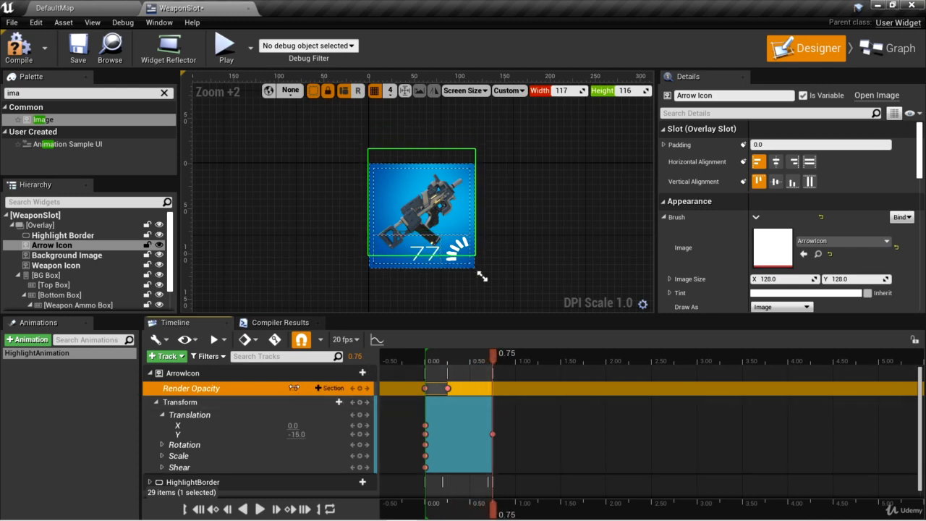
key(Return)
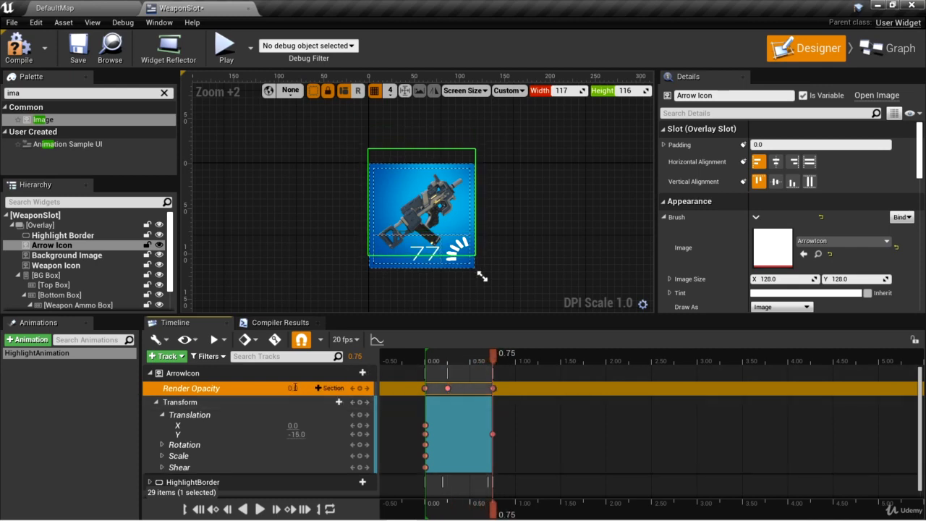
- Collapse ArrowIcon's Translation channels, expand its Scale channels and key X and Y scale at 0.6 at 0.00 seconds
drag(494, 360, 426, 361)
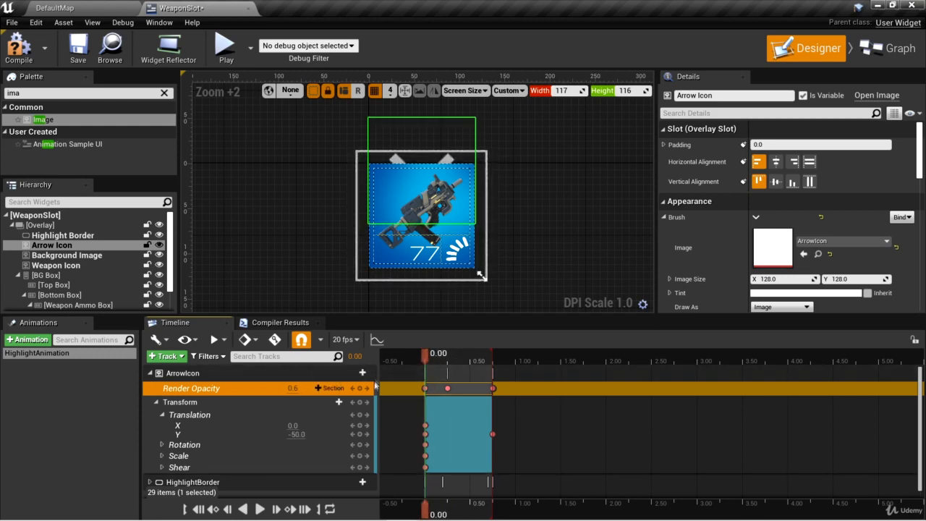
click(188, 373)
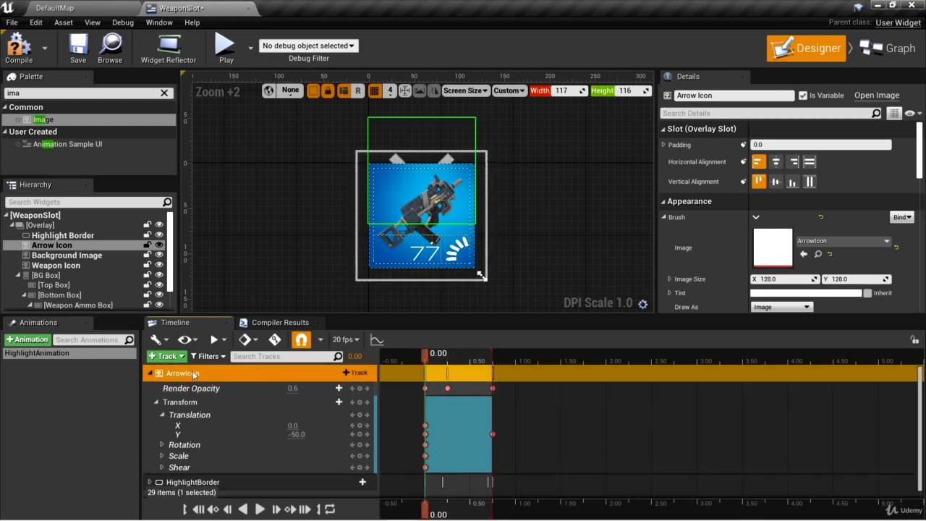
click(186, 402)
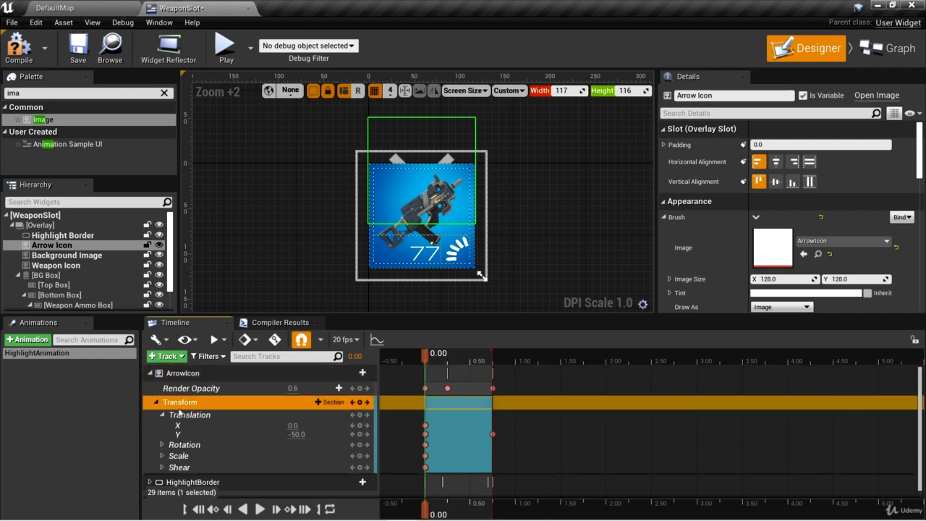
click(162, 415)
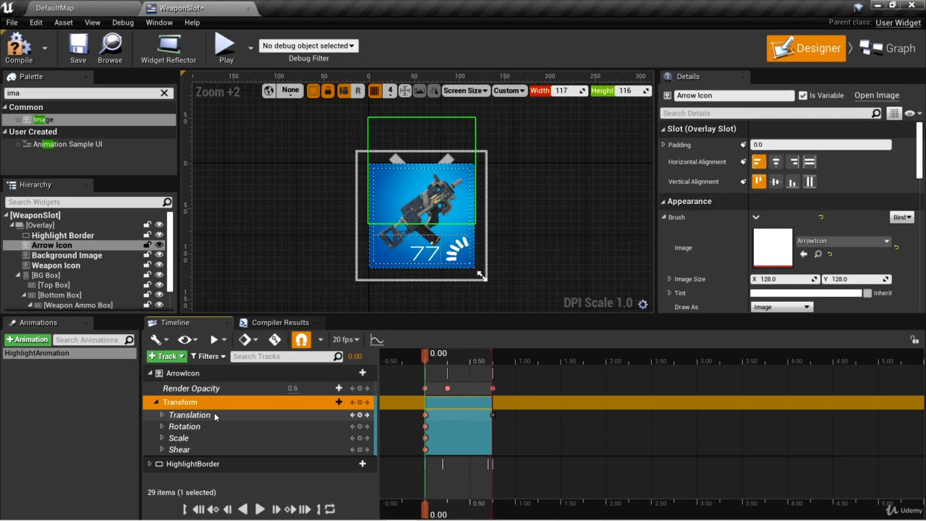
click(162, 437)
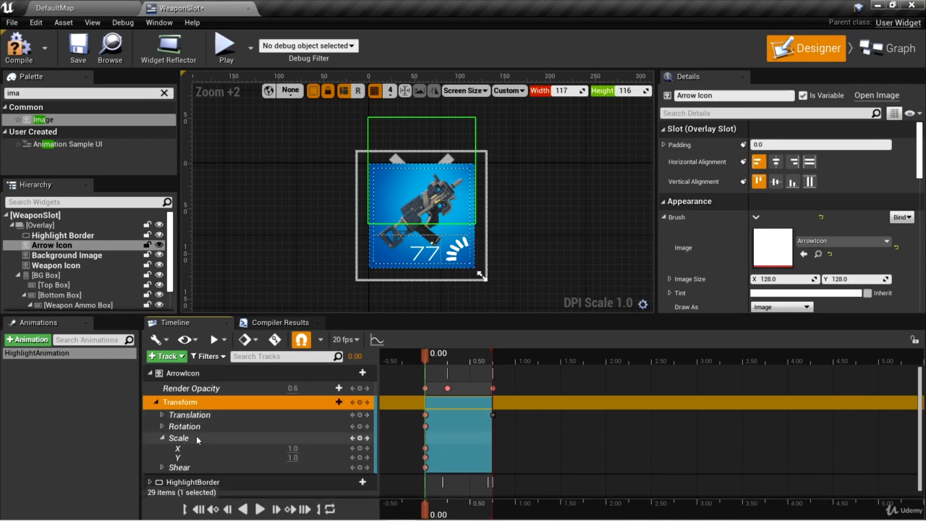
click(293, 448)
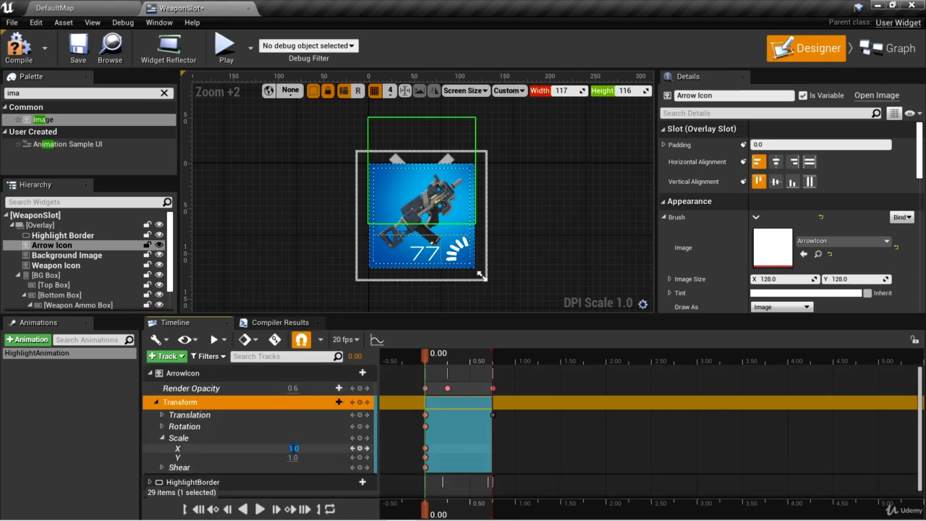
text(0.6)
key(Return)
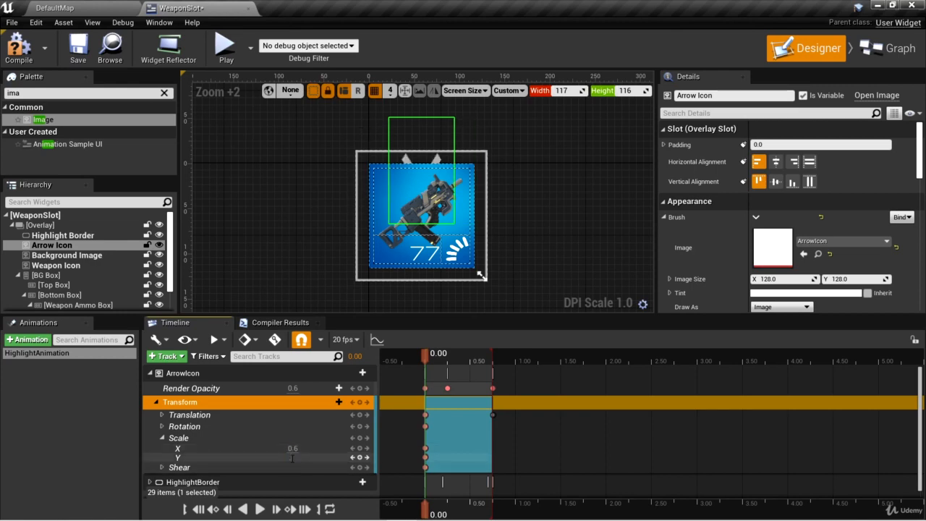
text(0.6)
key(Return)
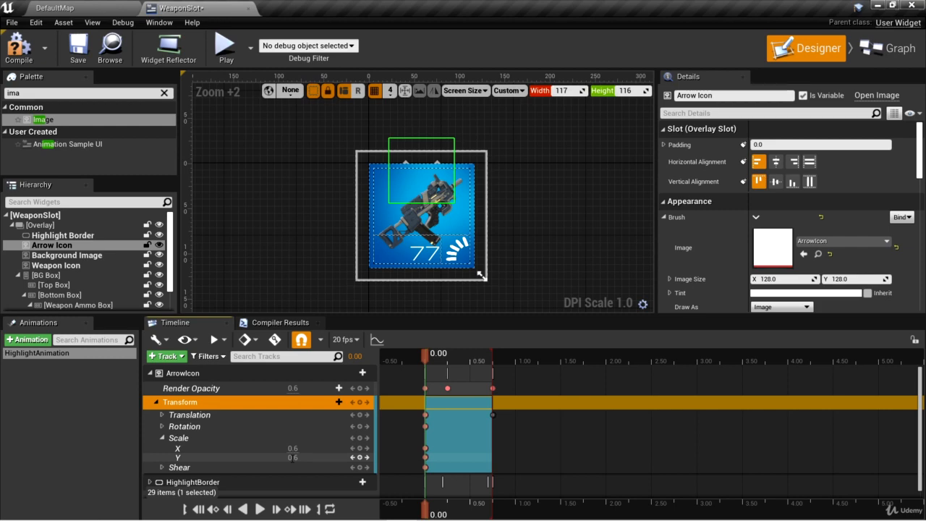
- Key ArrowIcon's X and Y scale at 1 at 0.25 seconds
drag(426, 356, 448, 356)
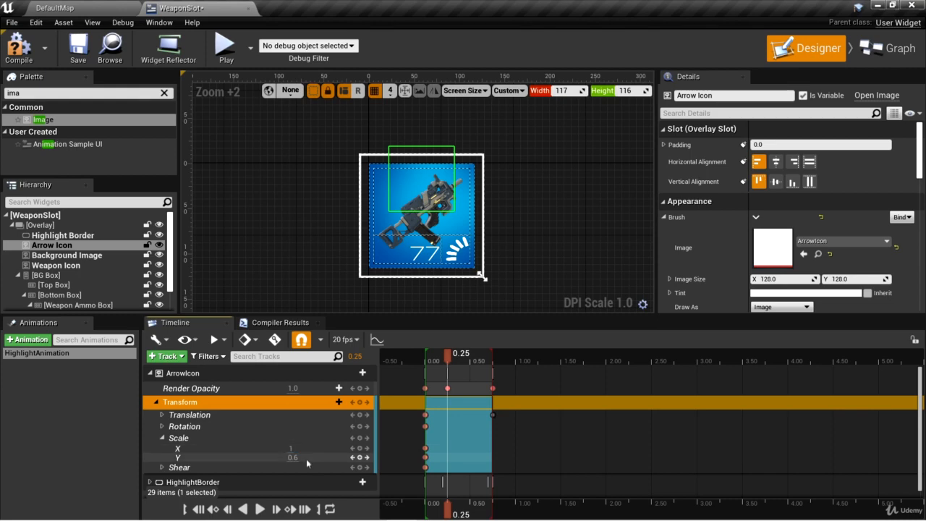
click(288, 457)
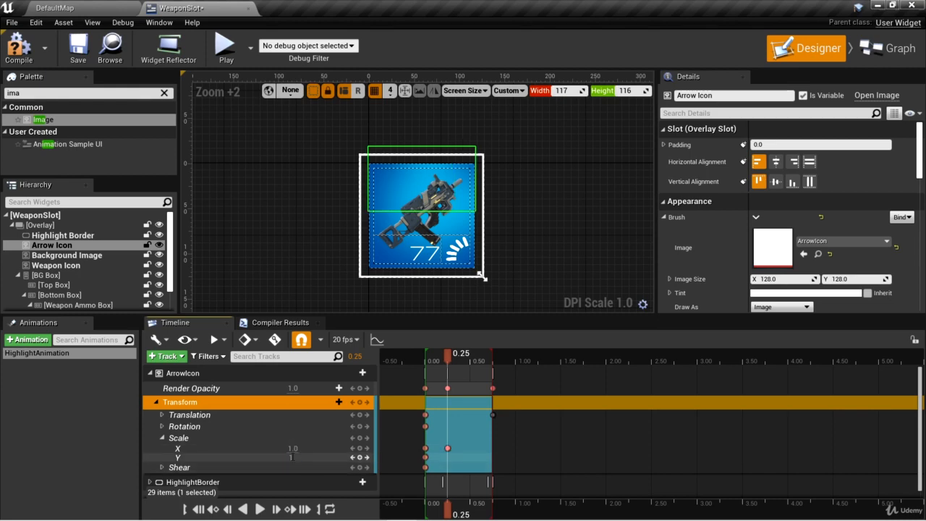
text(1)
key(Return)
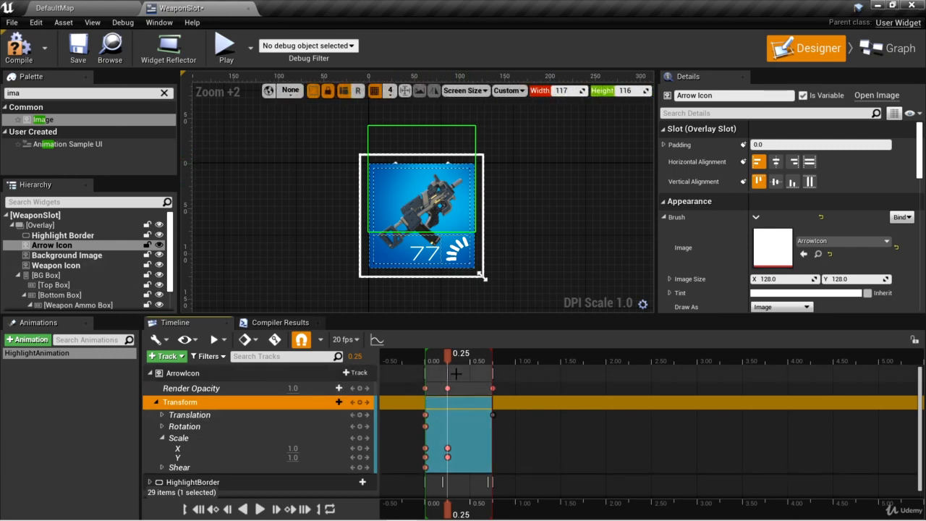
- Key ArrowIcon's X and Y scale at 0.8 at 0.75 seconds
drag(447, 356, 493, 357)
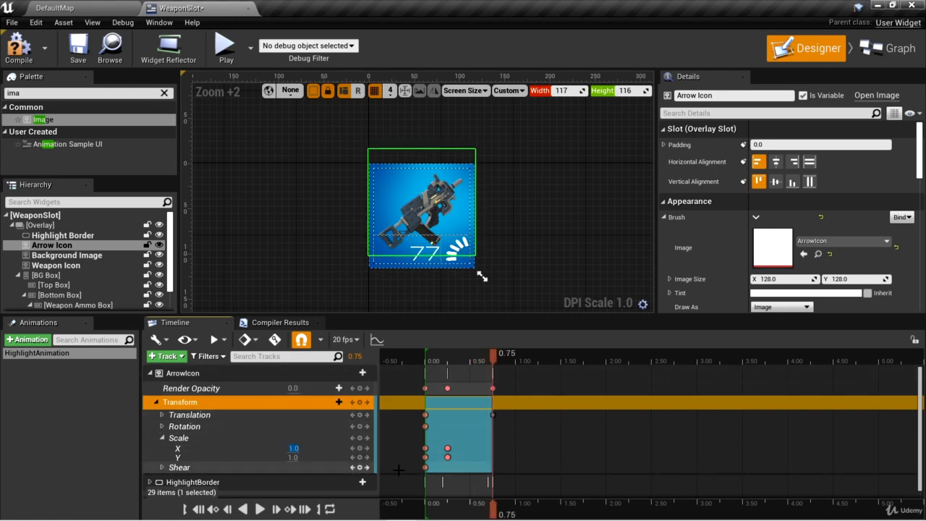
text(.87)
key(Tab)
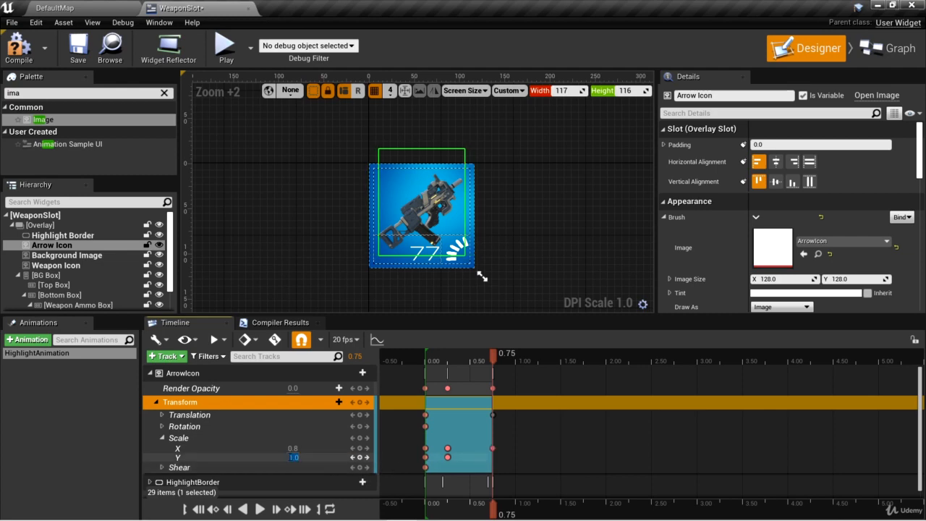
text(.8)
key(Return)
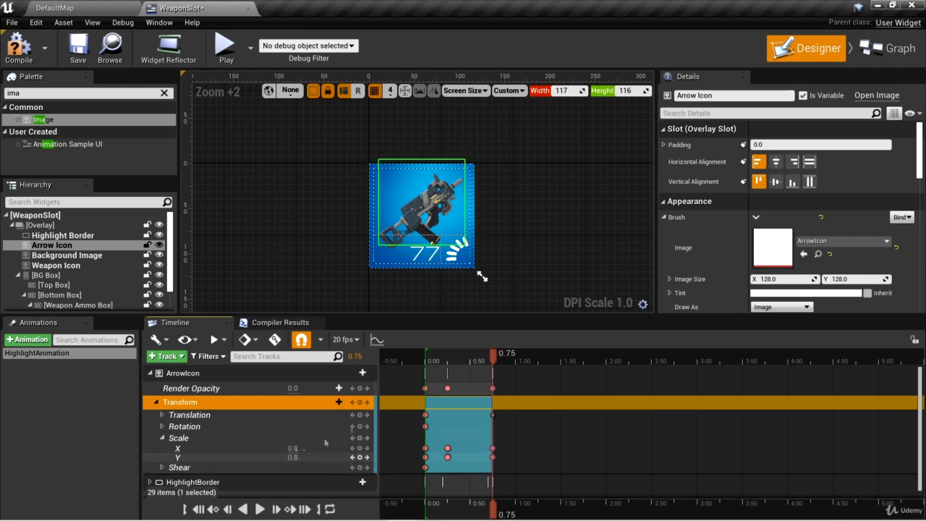
- Preview HighlightAnimation from 0.00 with the Weapon Icon and Background Image temporarily hidden, and restore their visibility
drag(494, 355, 425, 365)
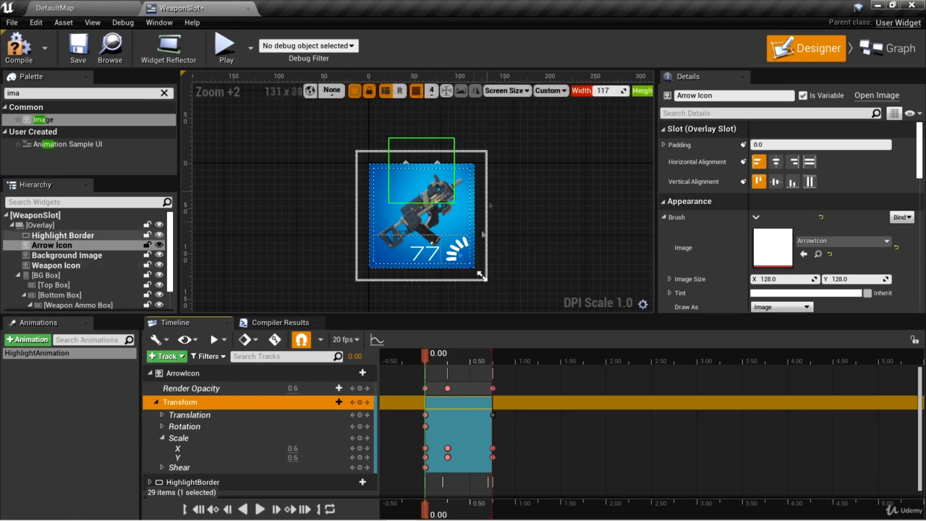
click(74, 266)
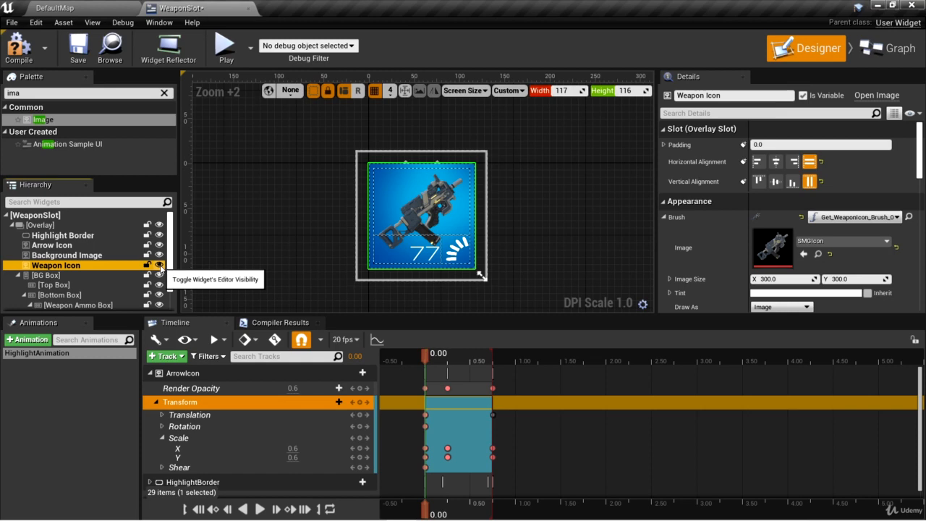
click(160, 265)
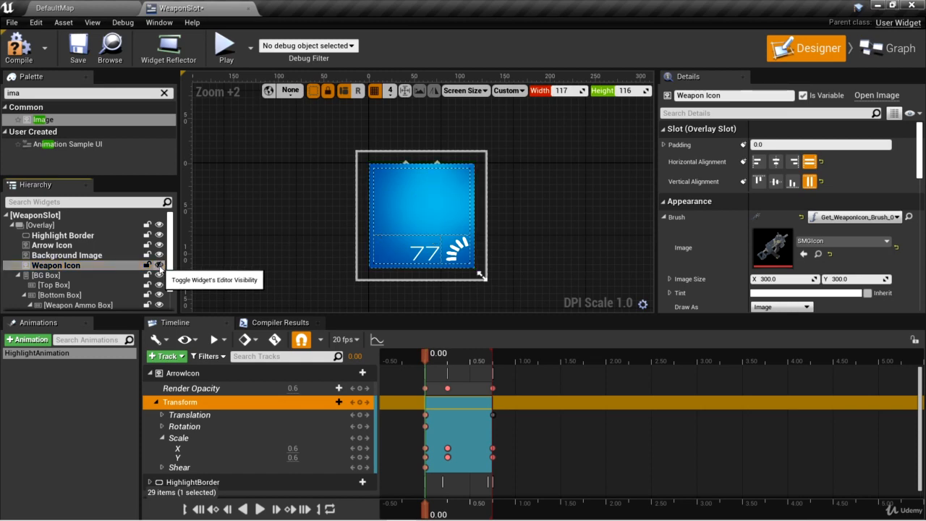
click(159, 256)
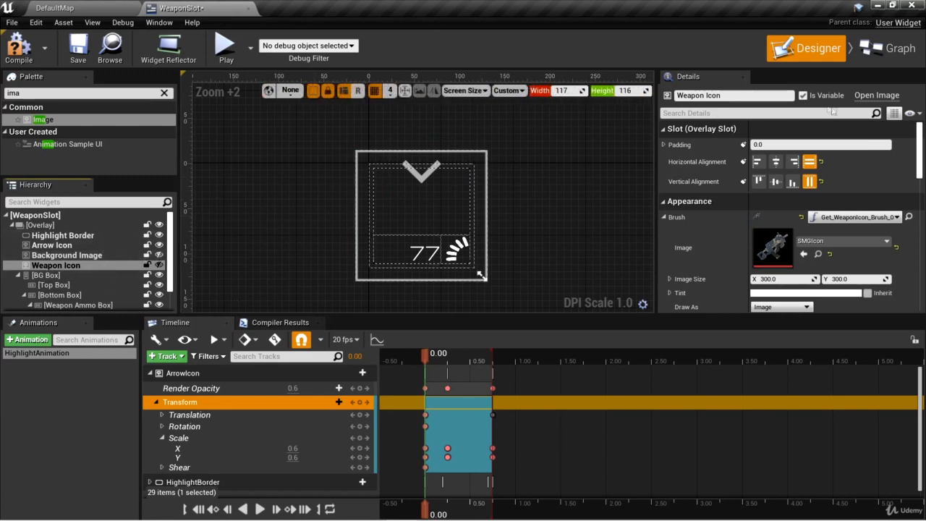
click(259, 509)
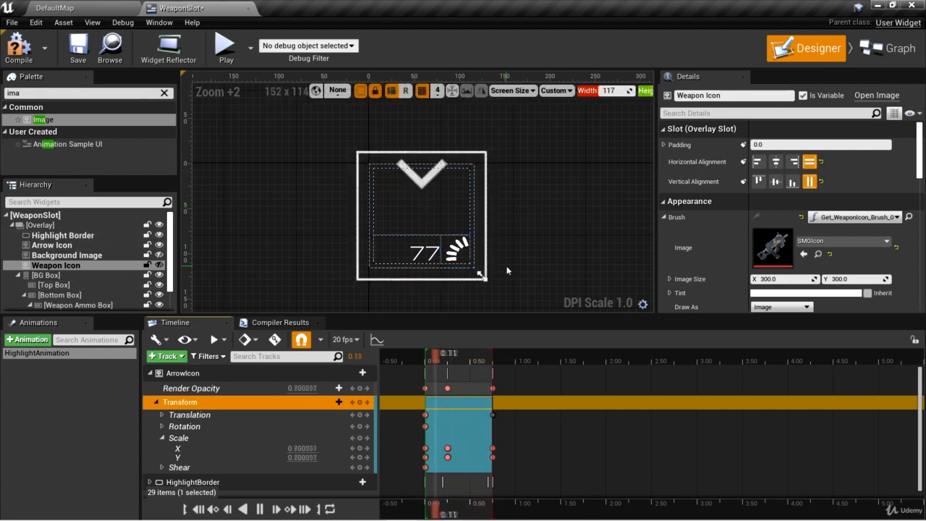
key(space)
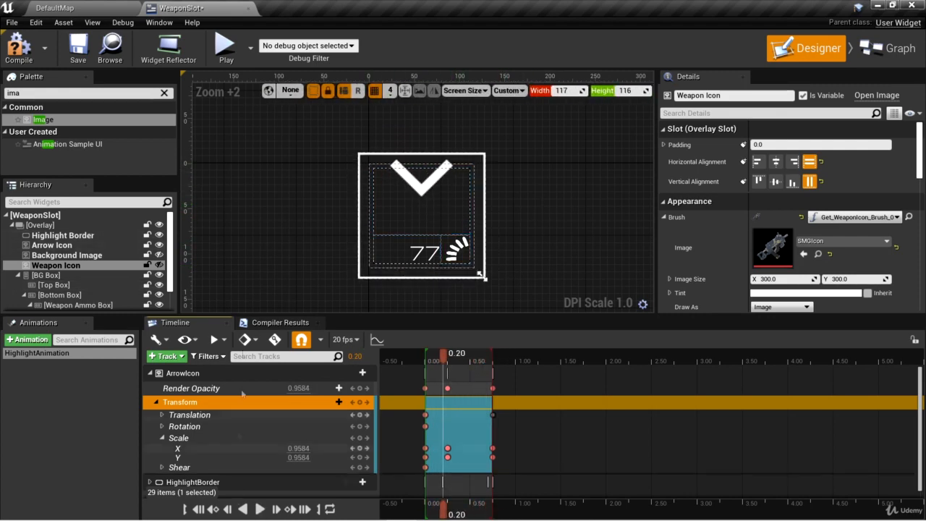
click(159, 265)
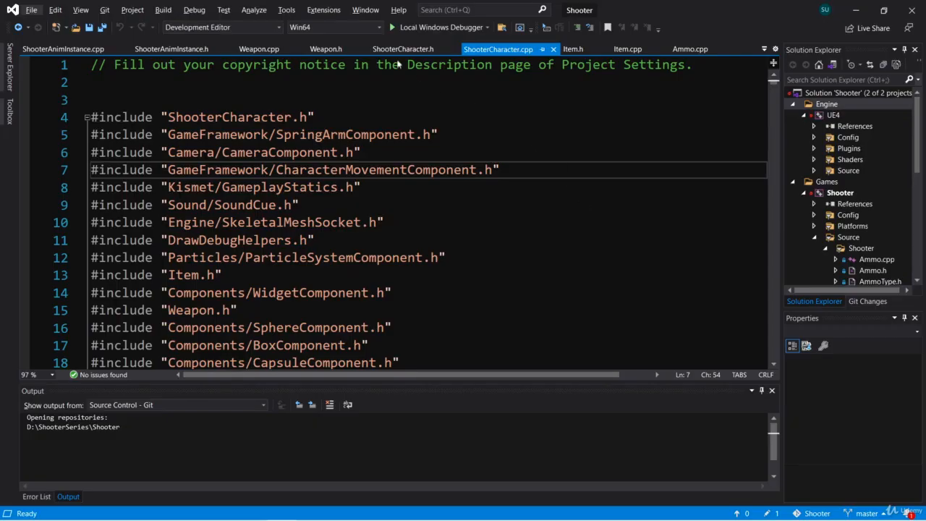
- Switch to Visual Studio and declare int32 GetEmptyInventorySlot(); below the ExchangeInventoryItems declaration in ShooterCharacter.h
key(ctrl+k)
key(ctrl+o)
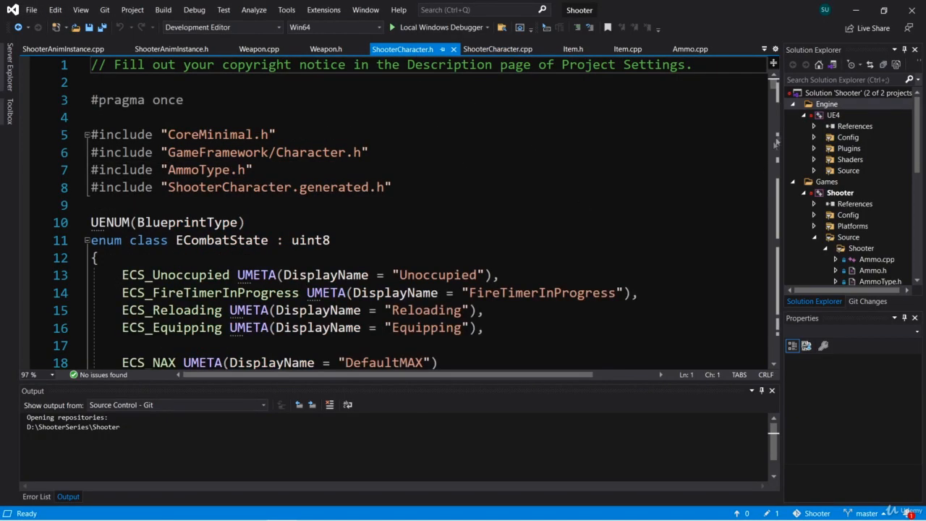
drag(775, 82, 800, 175)
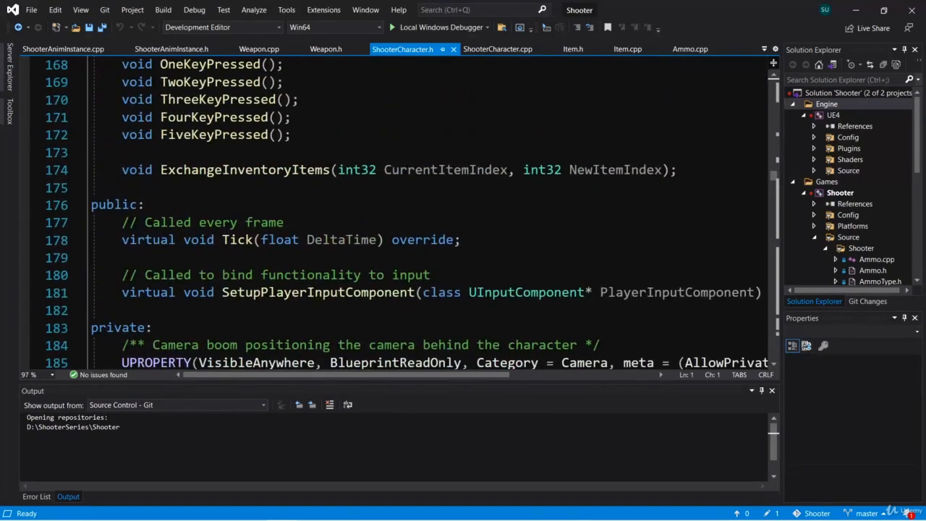
click(702, 169)
key(Return)
key(Return)
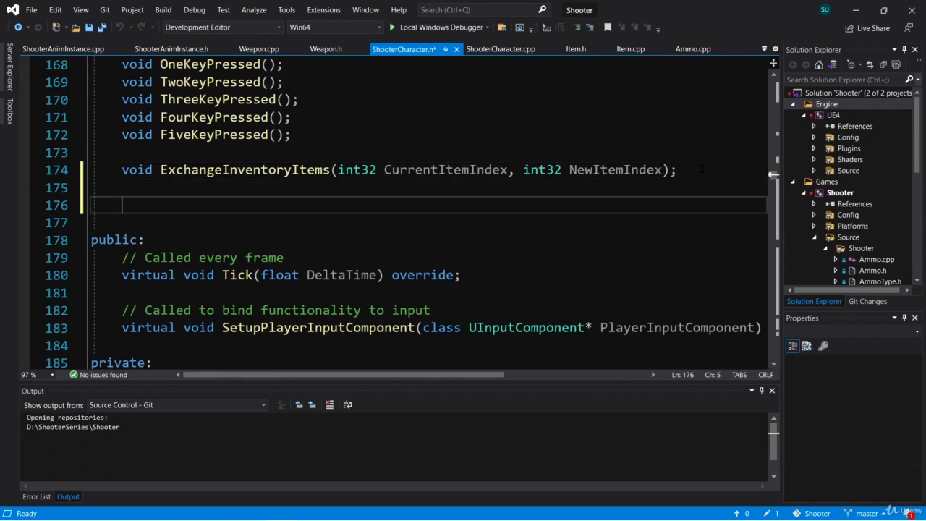
text(int32)
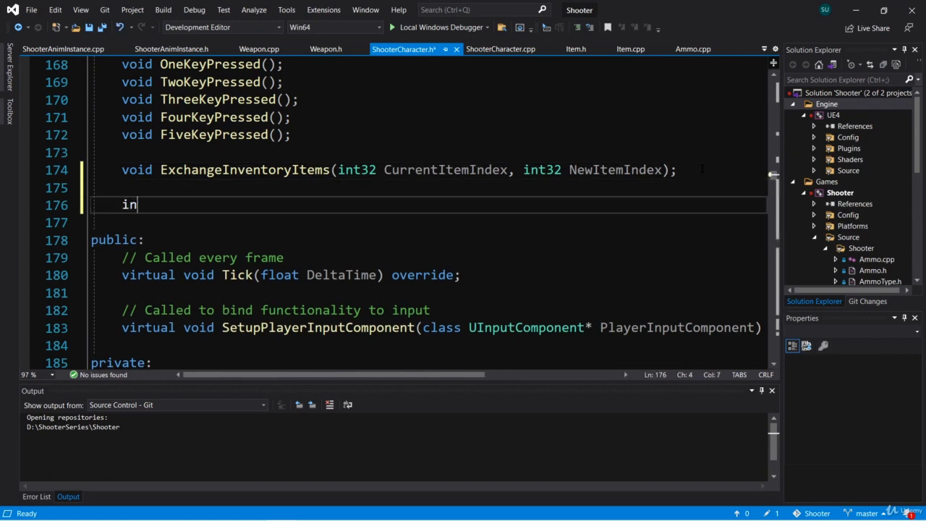
key(BackSpace)
key(BackSpace)
text(32 )
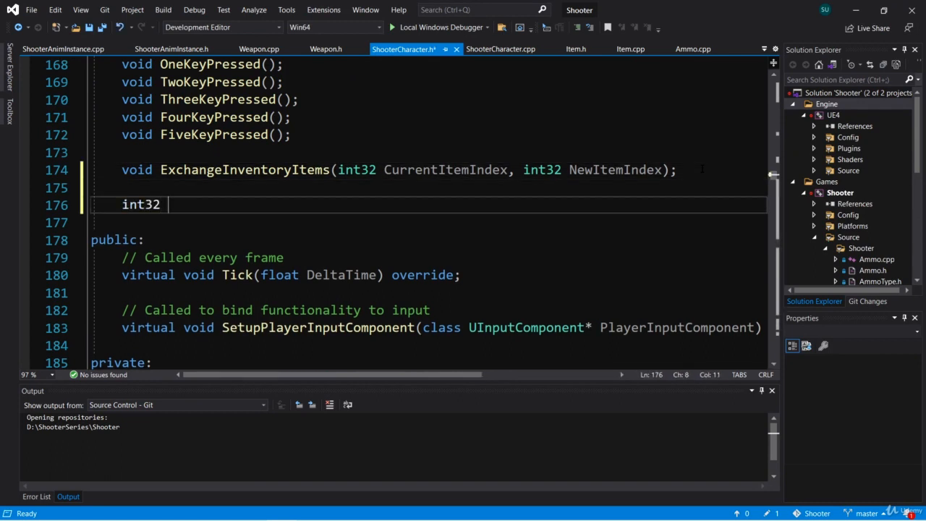
text(GetEmptr)
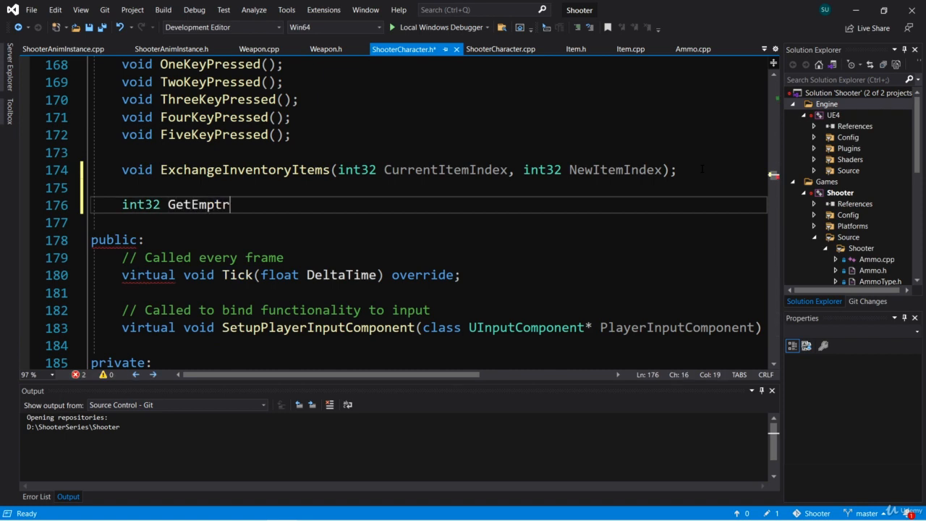
key(BackSpace)
text(yI)
text(nventorySlot();)
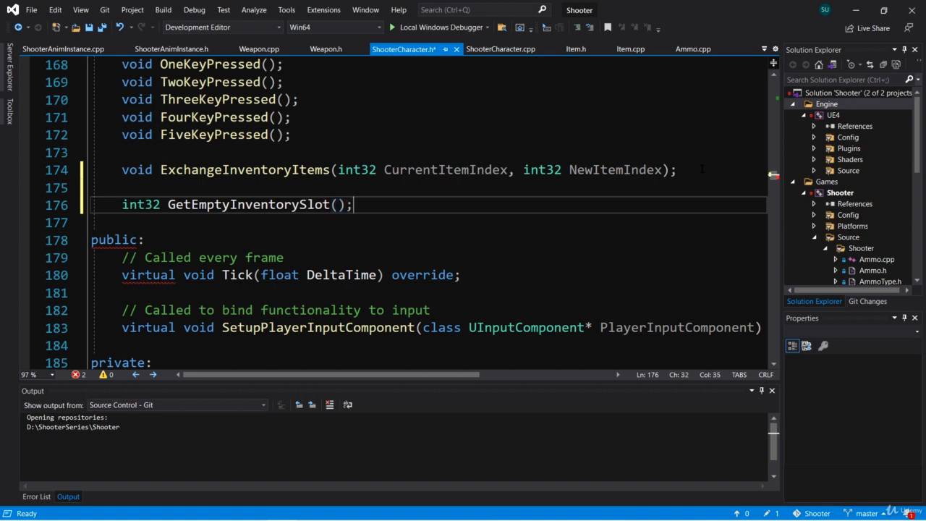
- Generate the GetEmptyInventorySlot definition in ShooterCharacter.cpp and open a blank line above its return statement
click(230, 205)
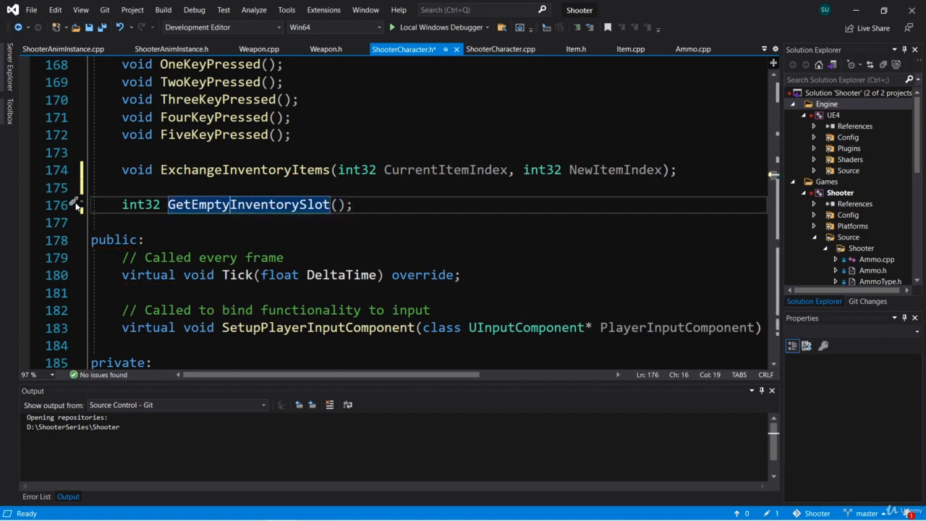
click(76, 206)
click(145, 220)
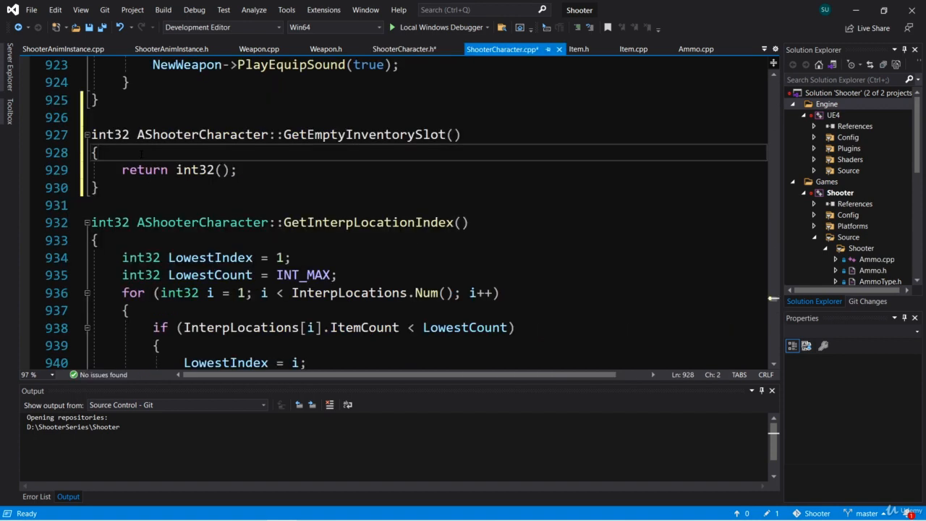
key(Return)
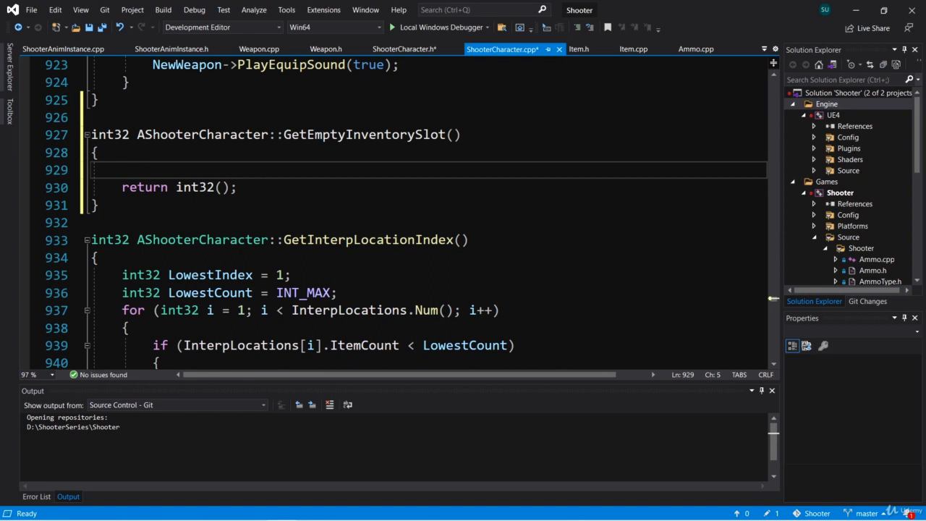
- Add a for loop to GetEmptyInventorySlot with int32 i running from 0 while i < Inventory.Num(), incrementing i, and open its body
text(for ()
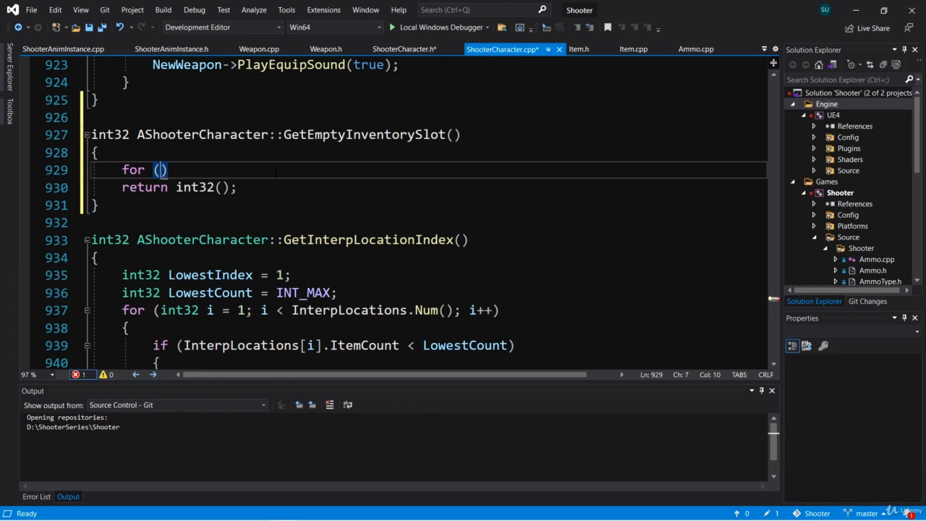
text(int)
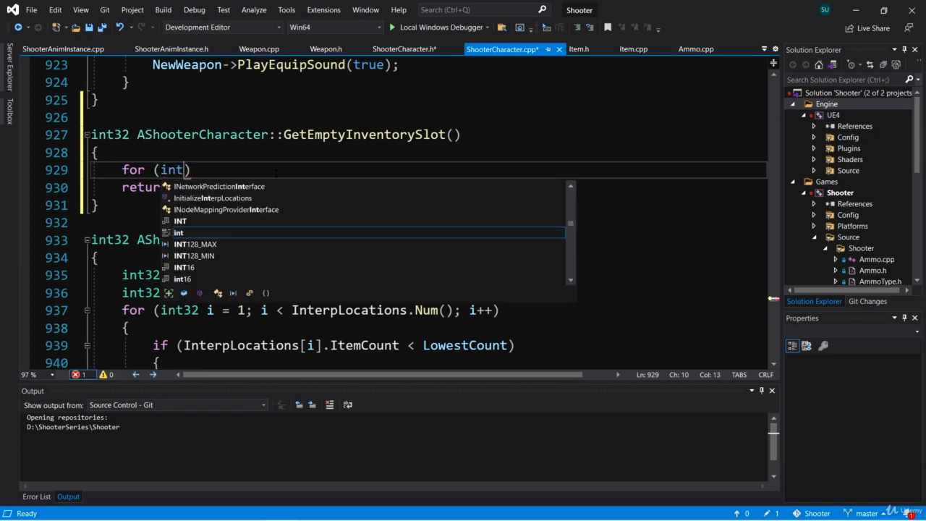
text(32 i = 0; )
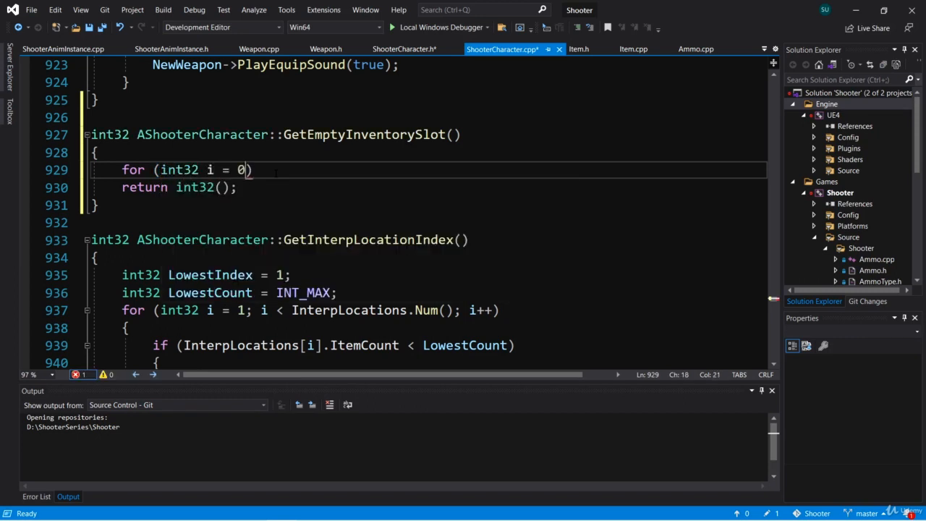
text(i < Inventory.Num)
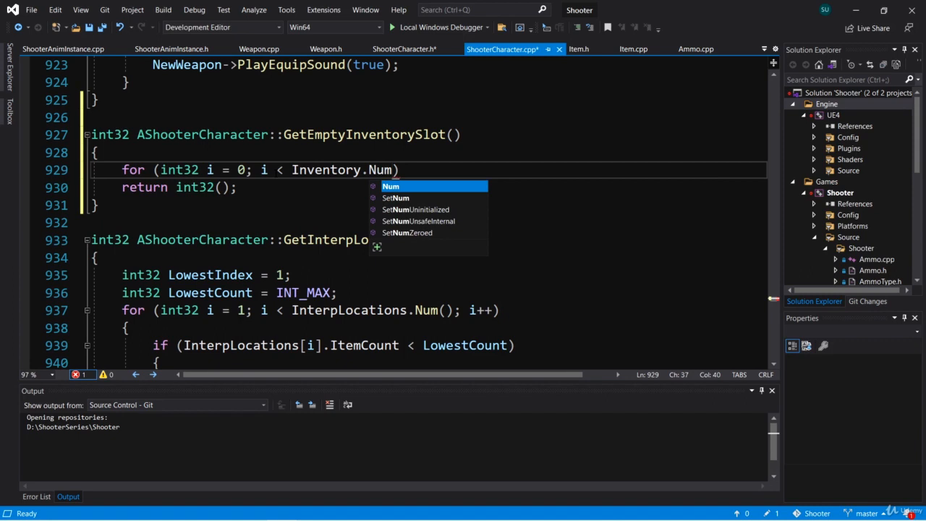
text((); )
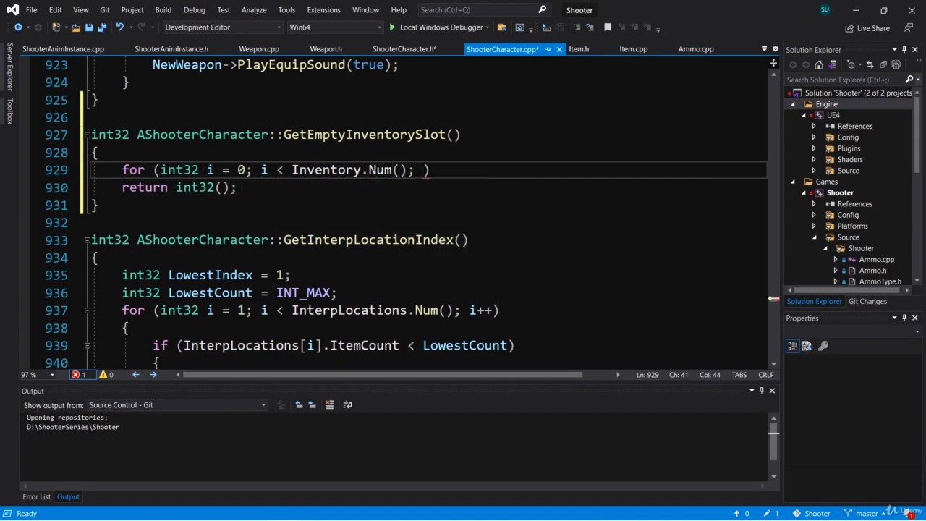
text(i++))
key(Return)
text({)
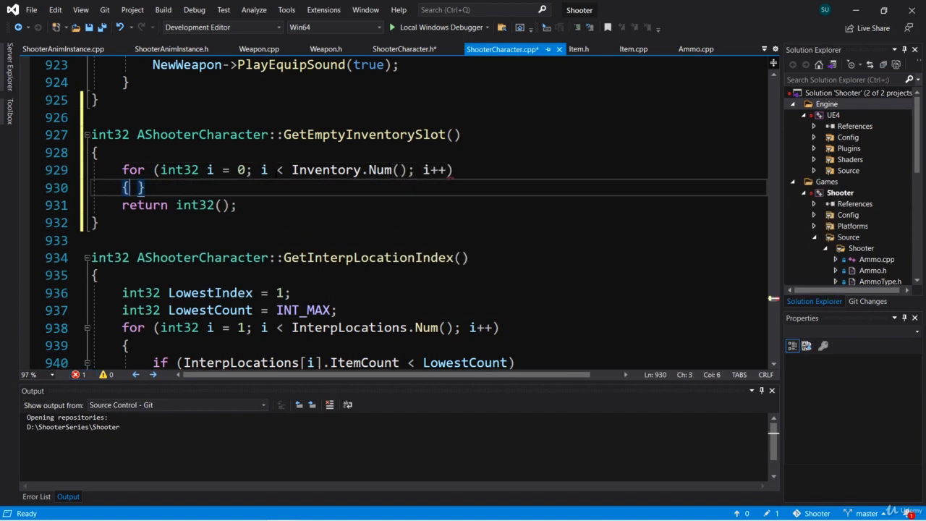
key(Return)
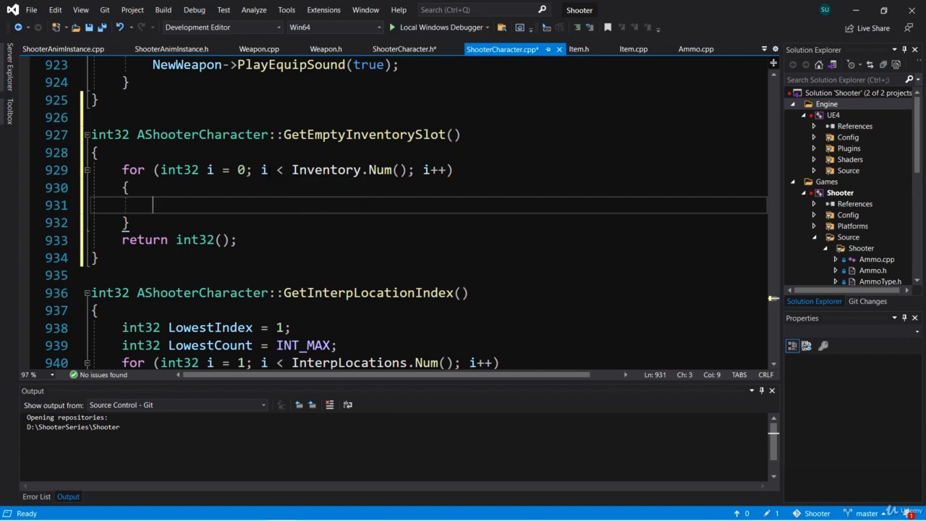
- Inside the loop, return i if Inventory[i] == nullptr, and add a blank line between the loop and the final return
text(if (Inventory)
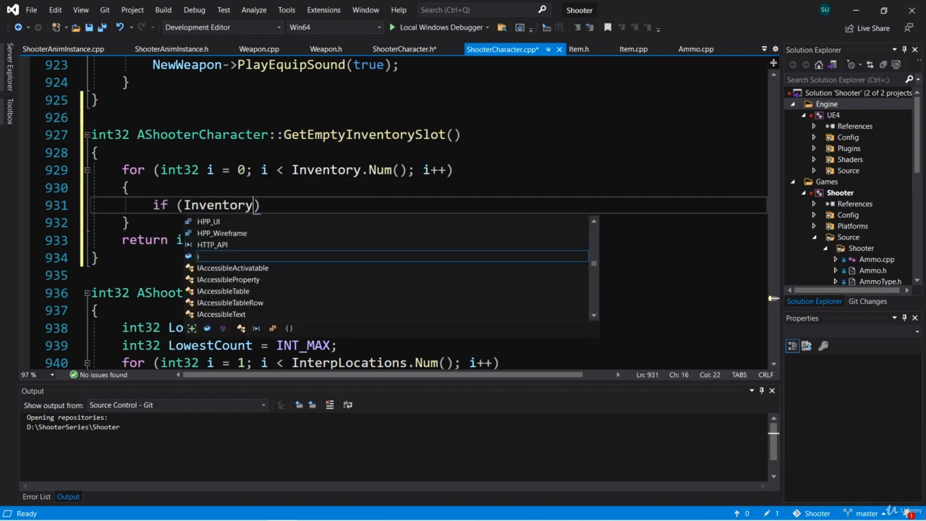
text([)
text(i] == bu)
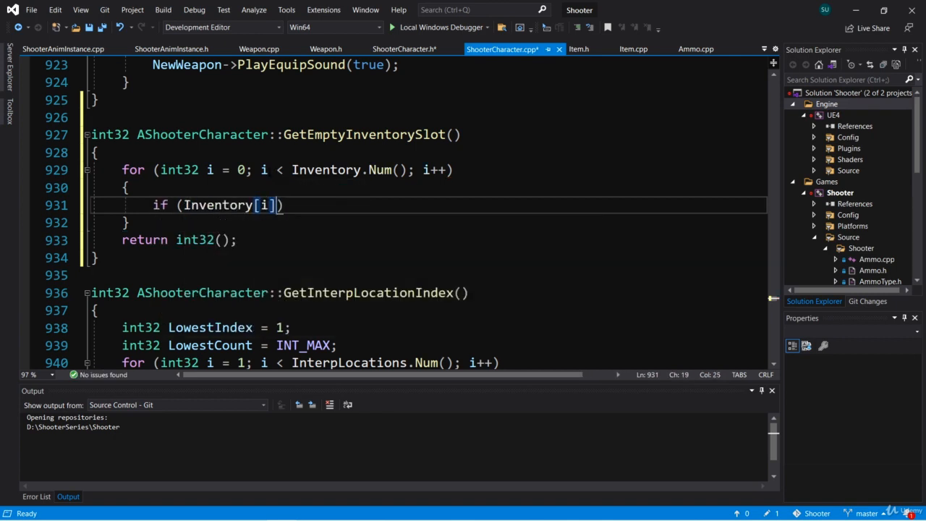
key(BackSpace)
key(BackSpace)
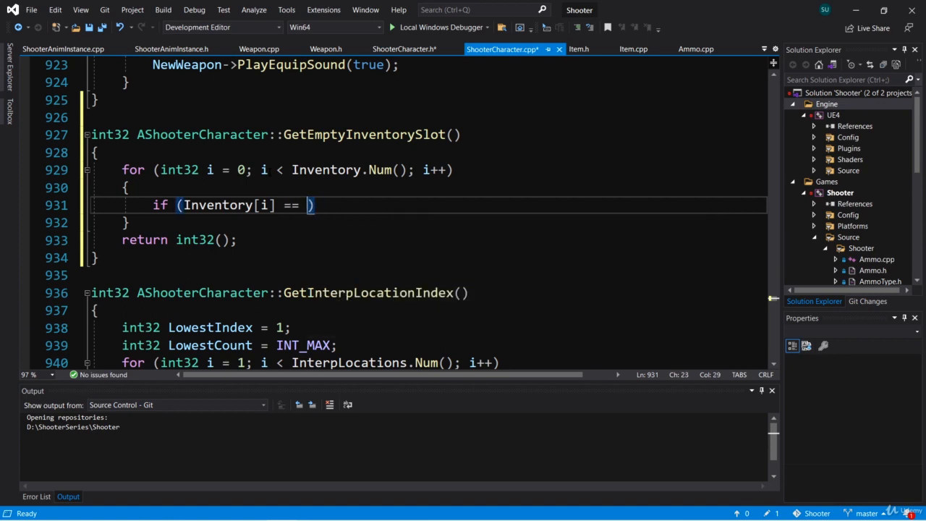
text(nullptr))
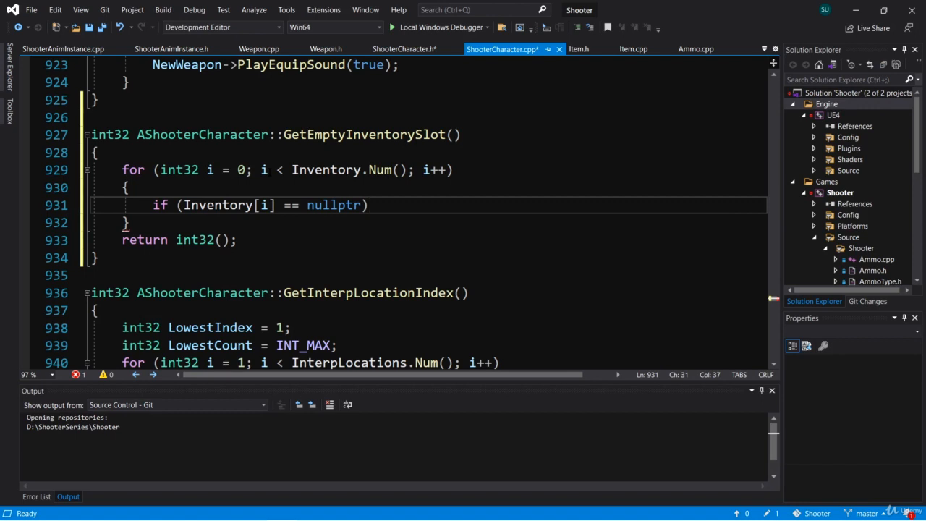
key(Return)
text({)
key(Return)
text(return )
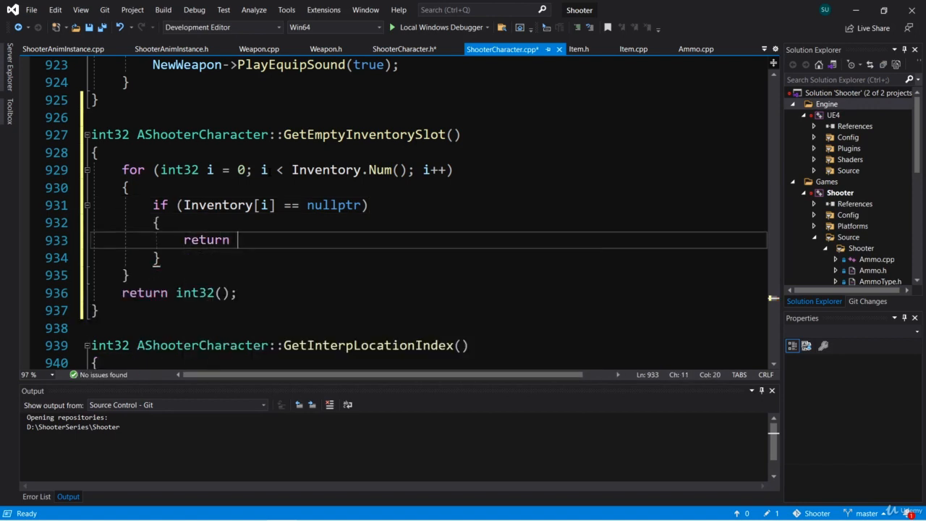
text(i;)
key(Down)
key(Down)
key(Return)
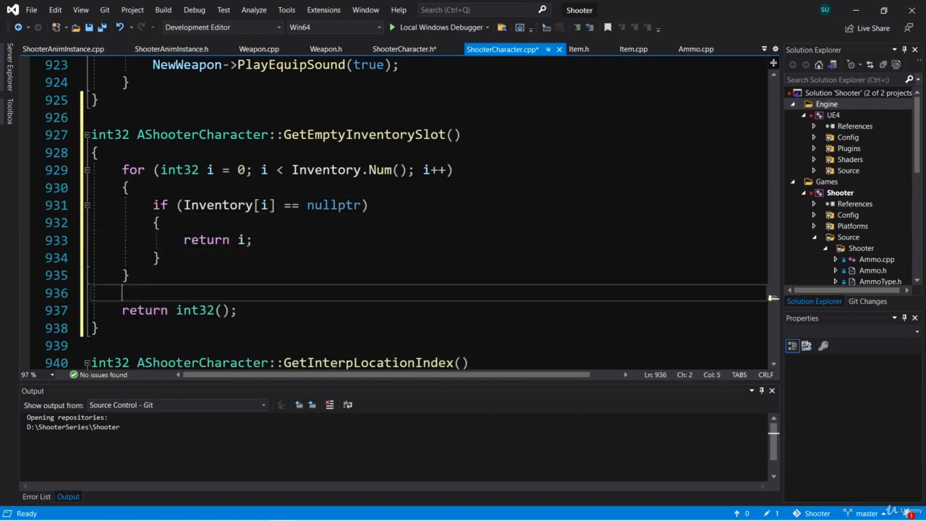
click(269, 240)
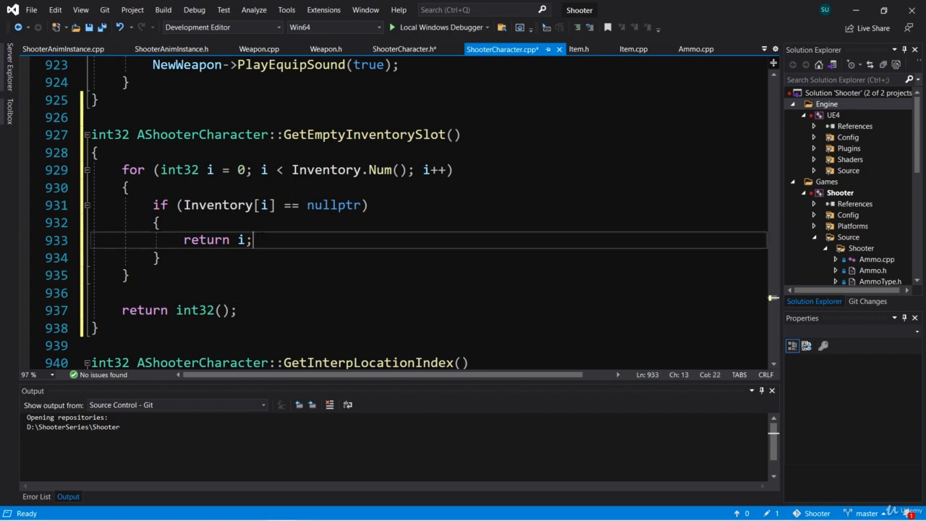
key(shift+Home)
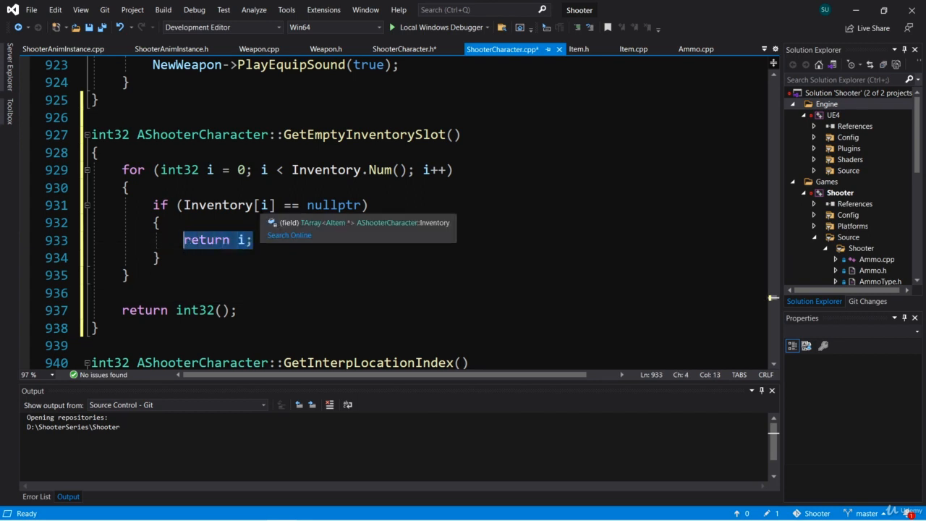
drag(307, 204, 361, 205)
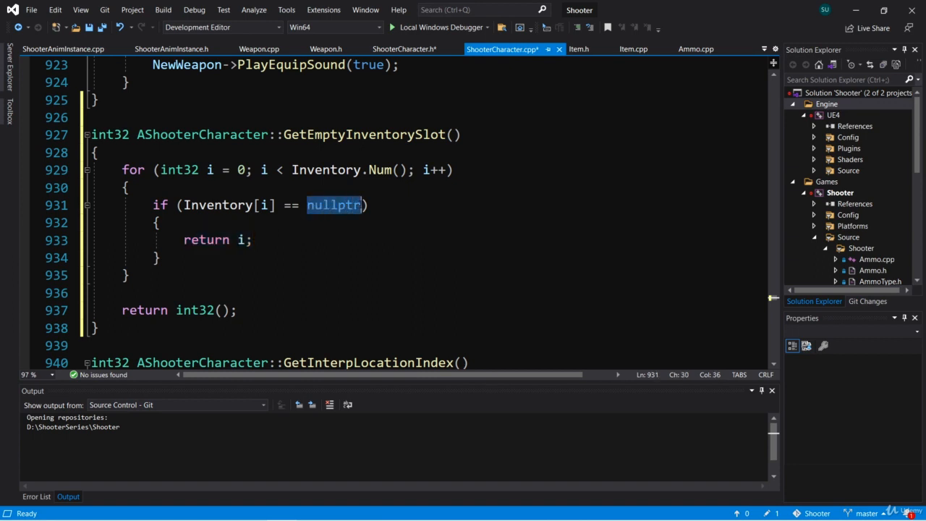
click(211, 276)
key(Return)
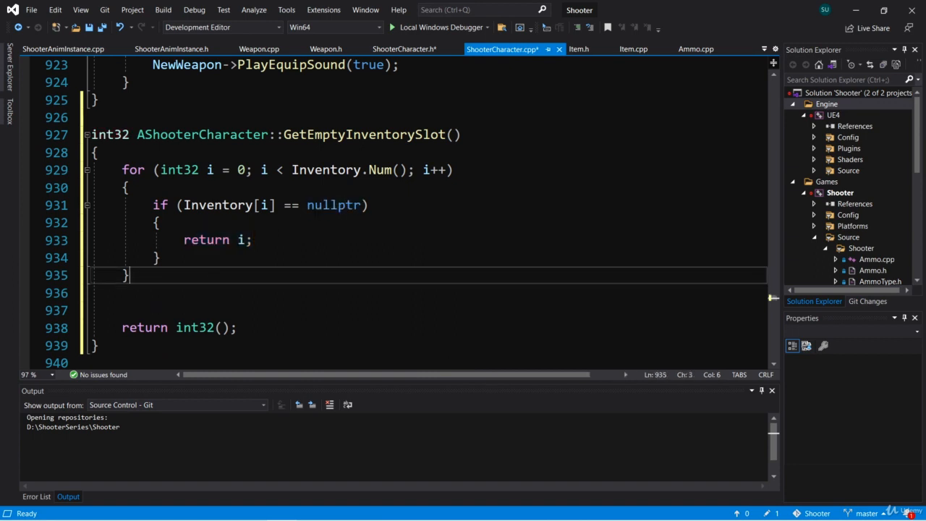
drag(252, 239, 184, 240)
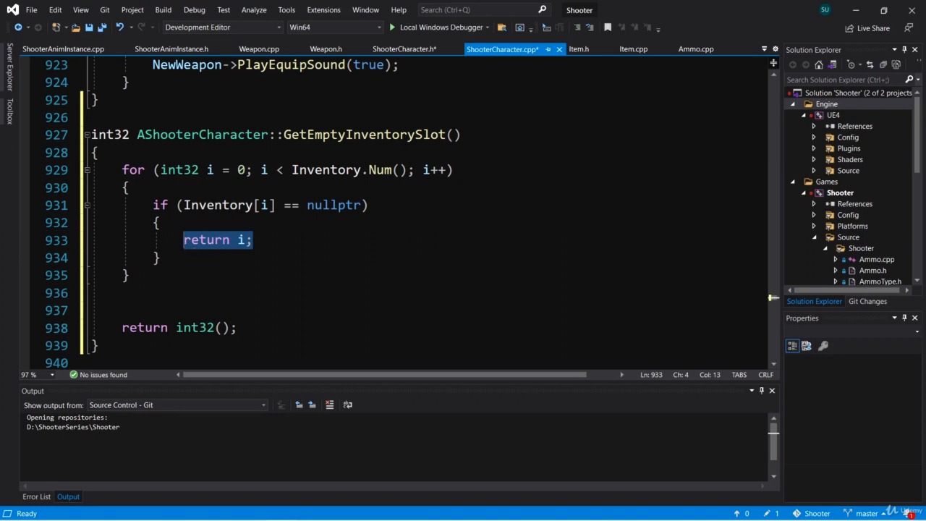
click(268, 240)
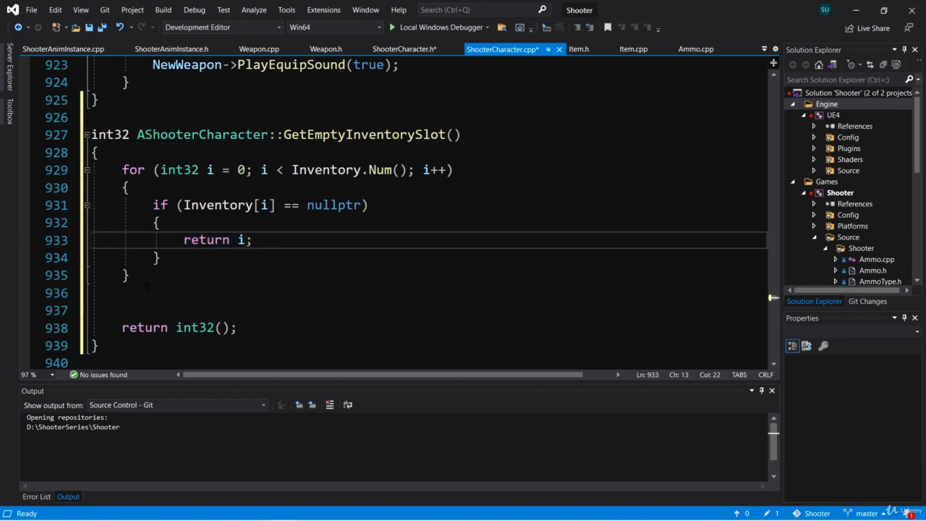
click(122, 293)
drag(122, 293, 75, 296)
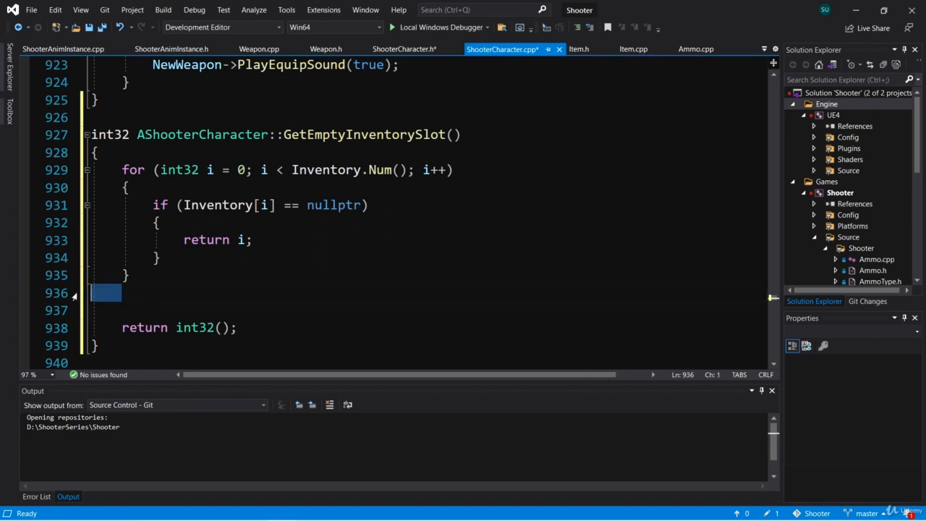
key(BackSpace)
key(BackSpace)
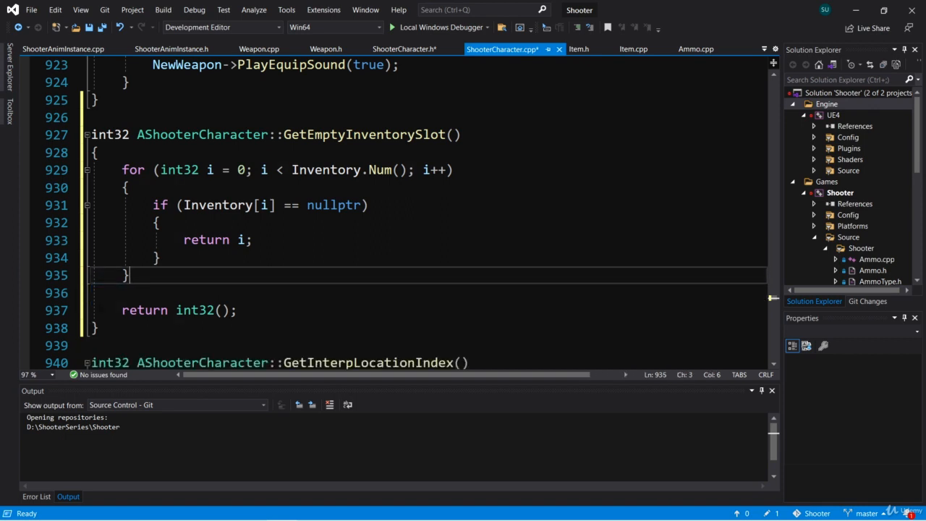
- Make GetEmptyInventorySlot's final statement return -1 and append the comment "// Inventory is full!"
drag(177, 310, 230, 309)
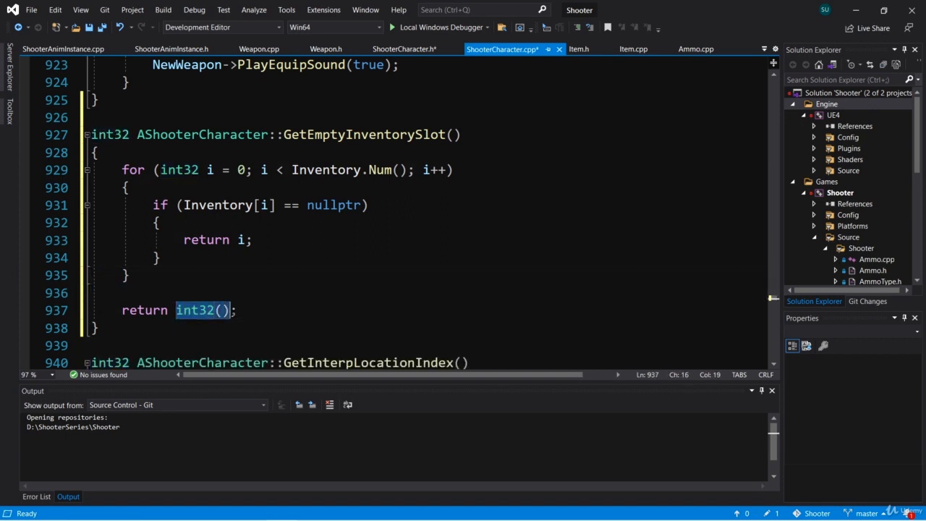
text(-1)
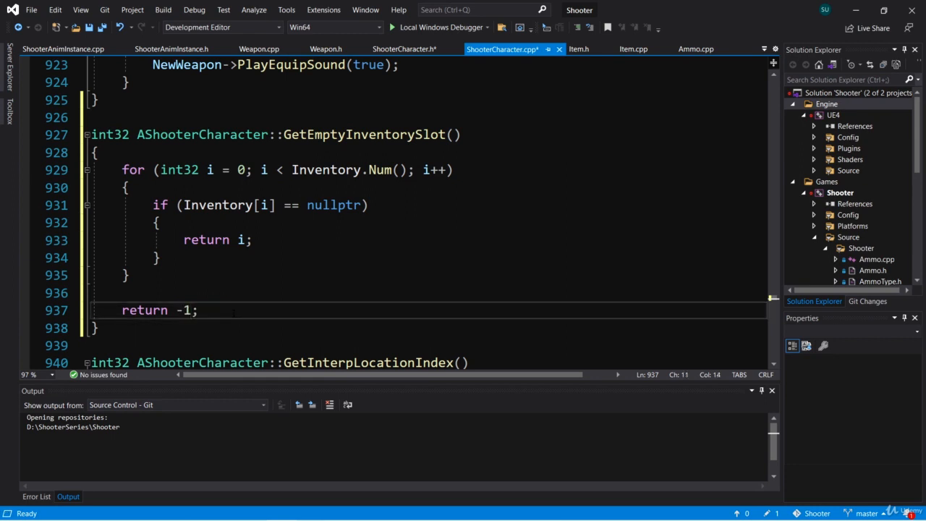
key(End)
text(// )
text(Inventory )
text(as)
key(BackSpace)
key(BackSpace)
key(BackSpace)
text(is full)
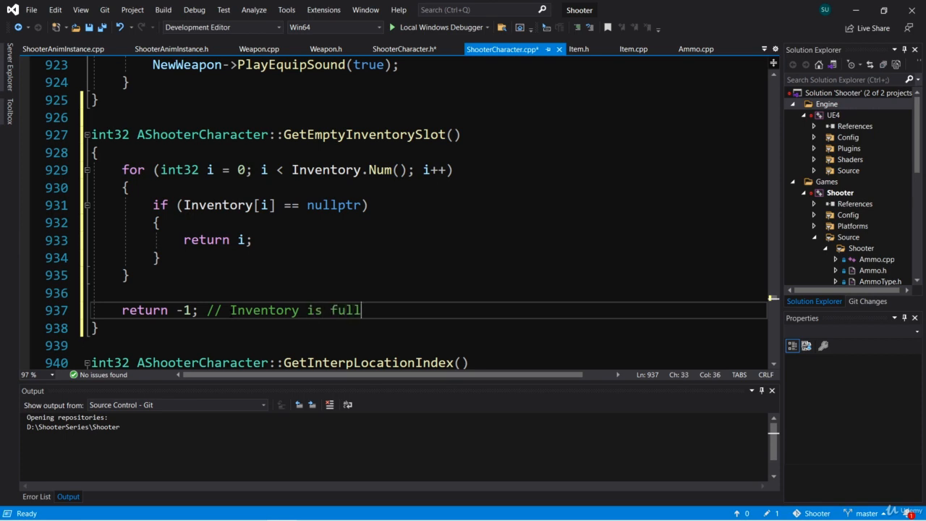
text(!)
key(Up)
key(Up)
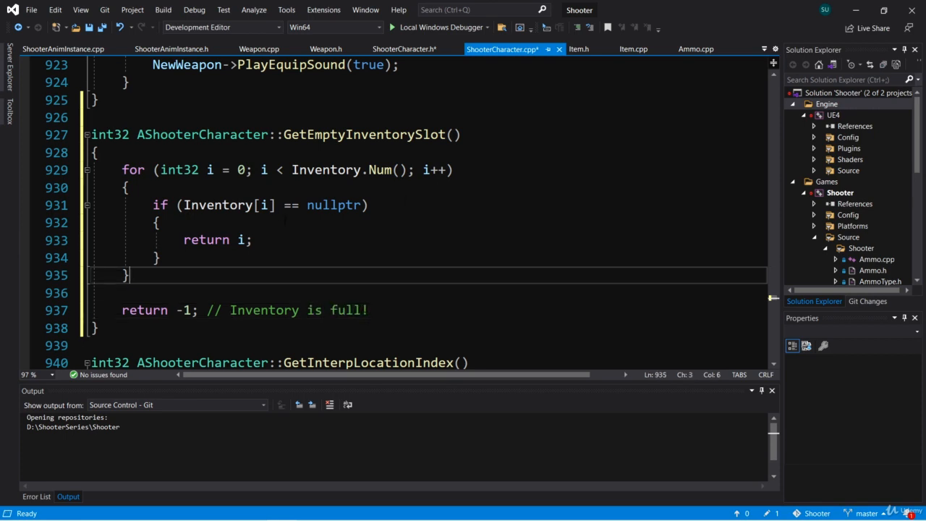
drag(150, 275, 122, 169)
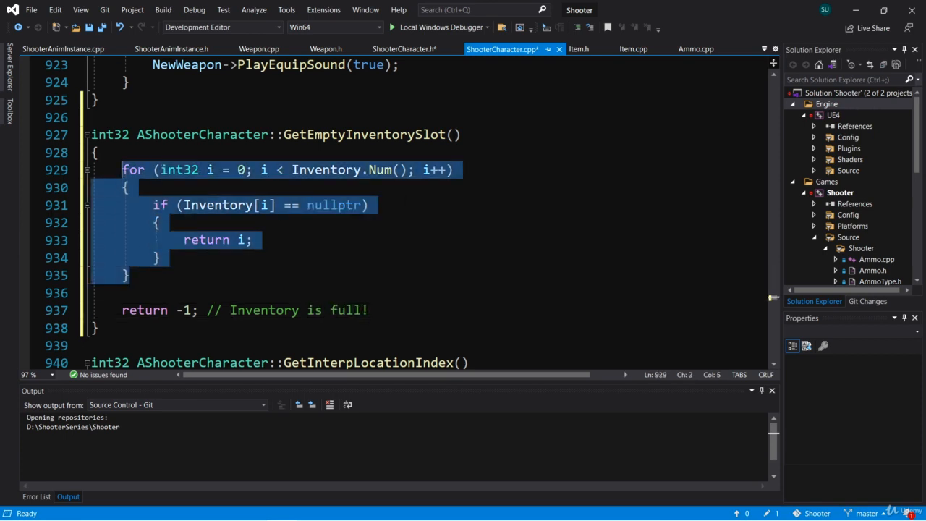
- Below the for loop in GetEmptyInventorySlot, add an if block with the condition Inventory.Num() < INVENTORY_CAPACITY and open its body
click(224, 270)
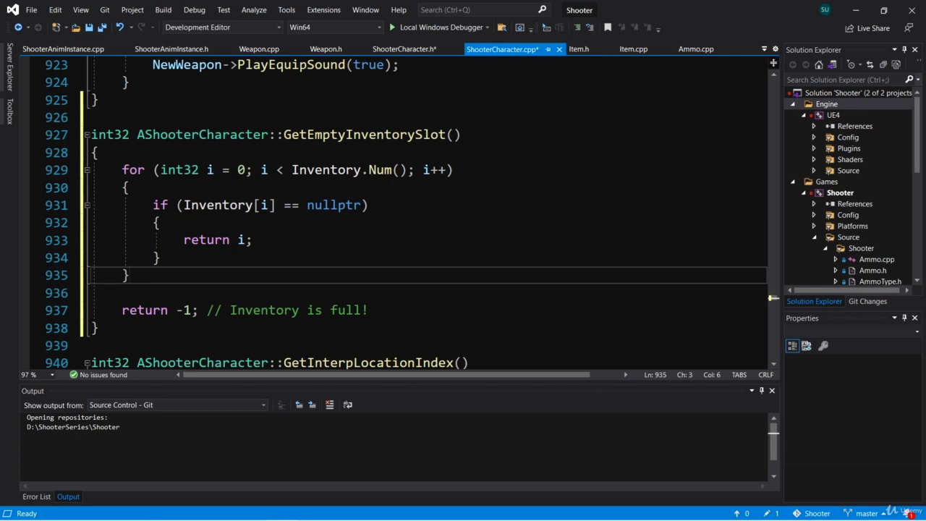
key(Return)
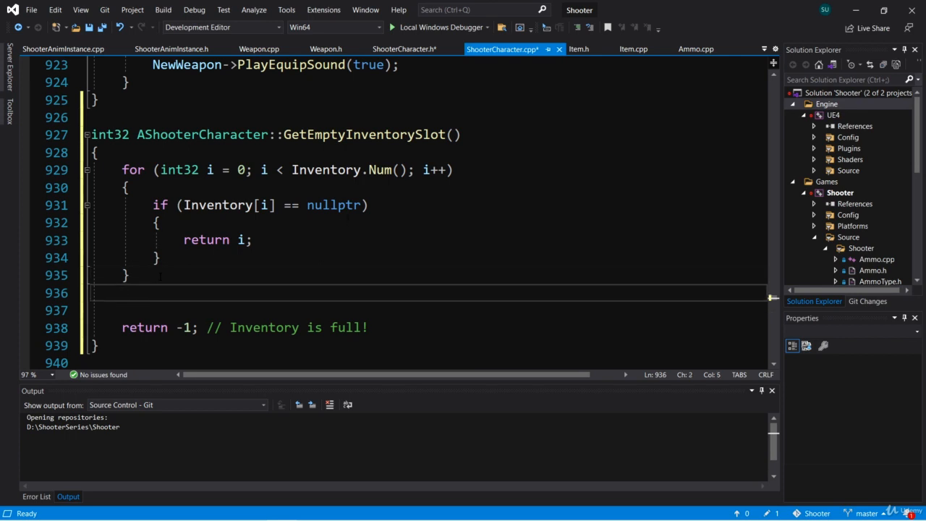
text(if (Inventory)
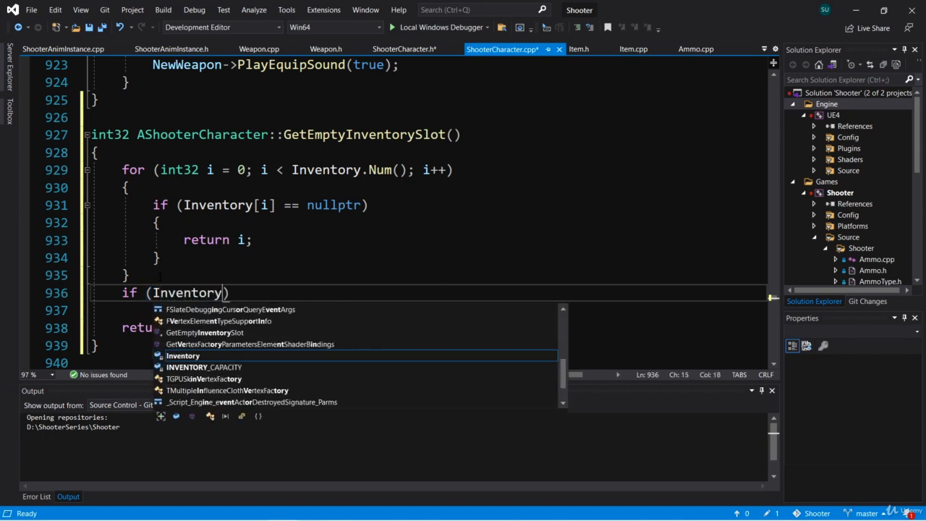
text(.Num() )
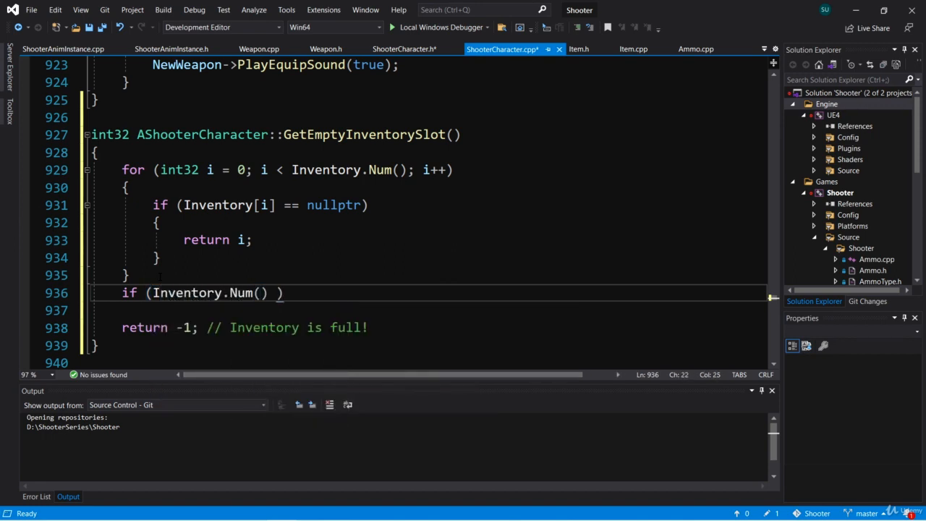
text(M)
key(Escape)
key(BackSpace)
text(< )
text(INVENTORY_CAP)
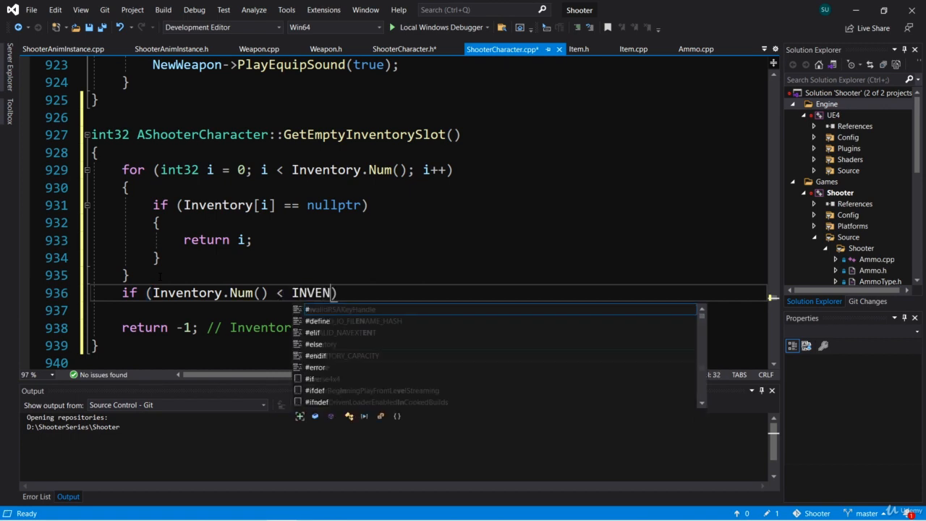
text(ACITY))
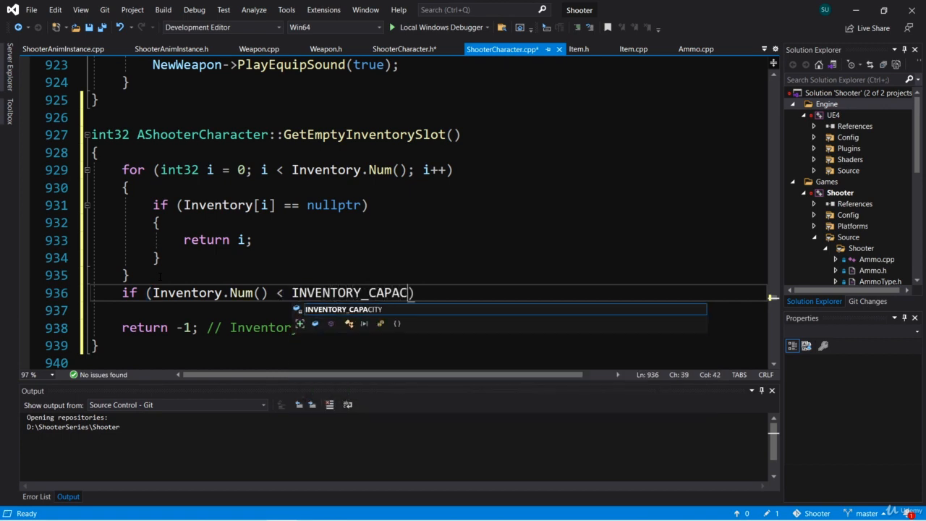
key(Return)
text({)
key(Return)
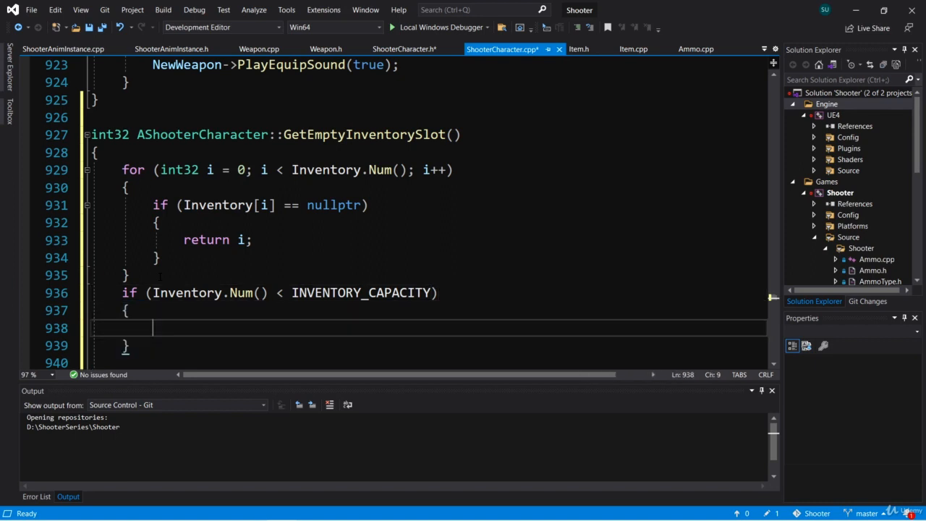
- Return Inventory.Num() inside the body of the INVENTORY_CAPACITY check
click(439, 293)
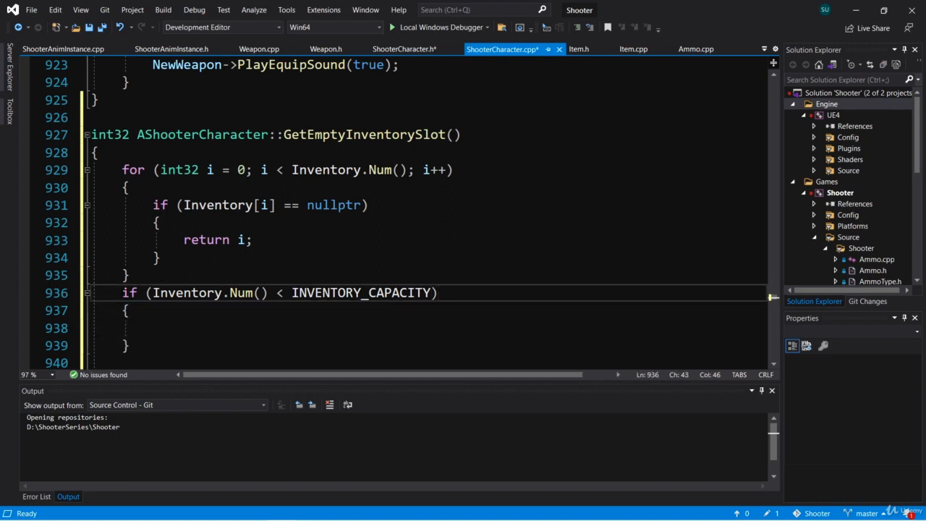
drag(122, 292, 438, 293)
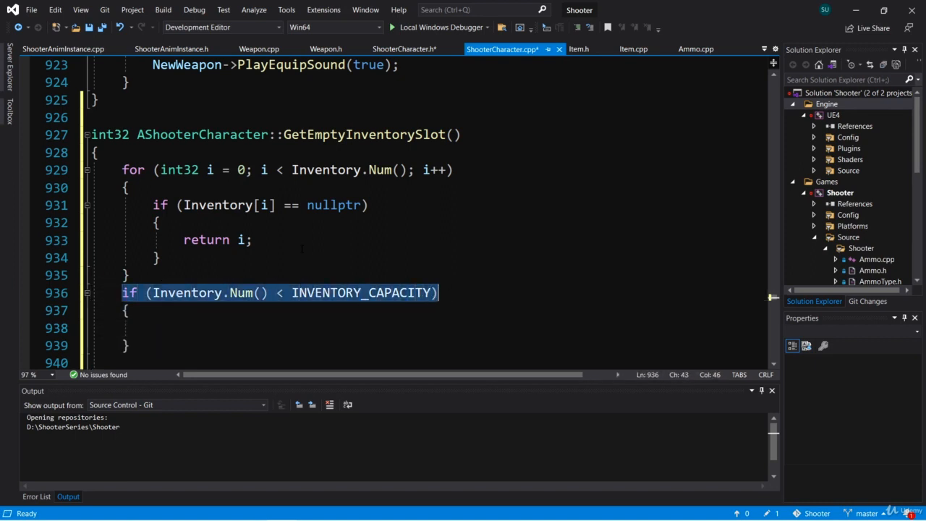
drag(130, 274, 145, 177)
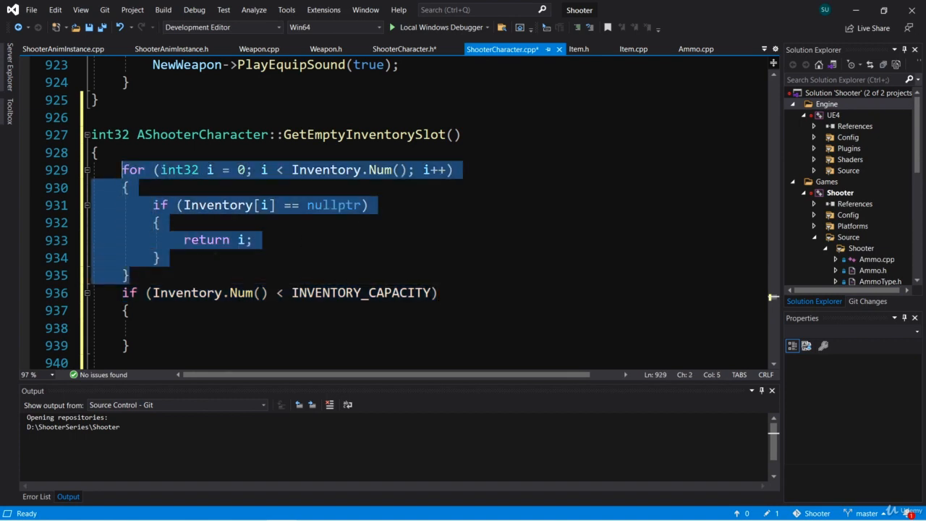
click(220, 327)
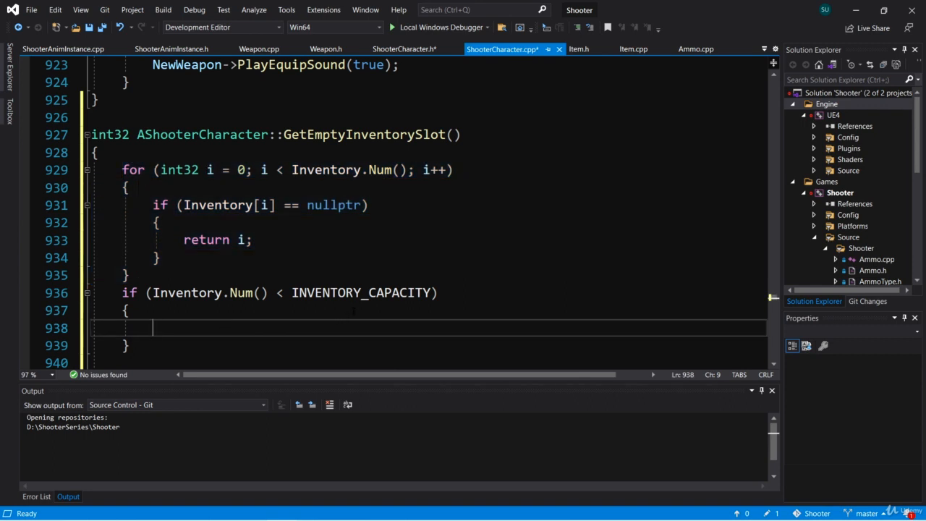
text(retu)
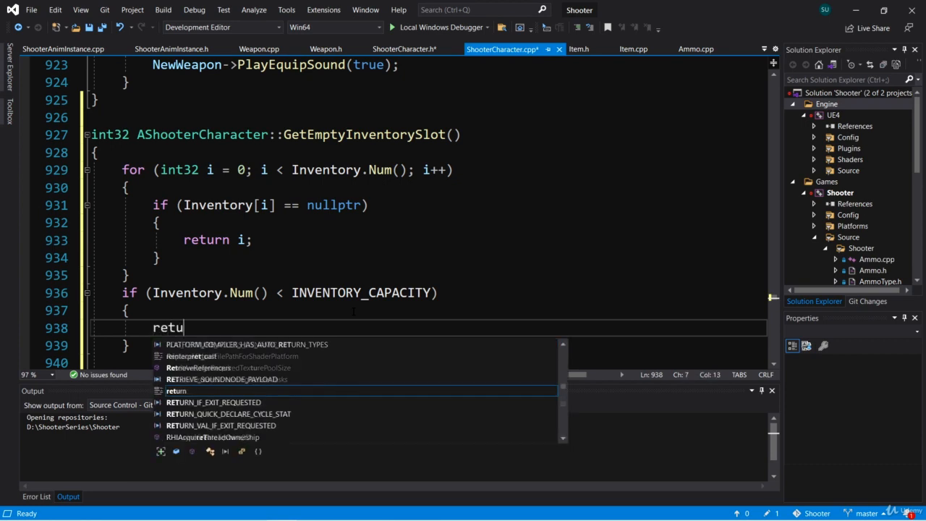
text(rn Invent)
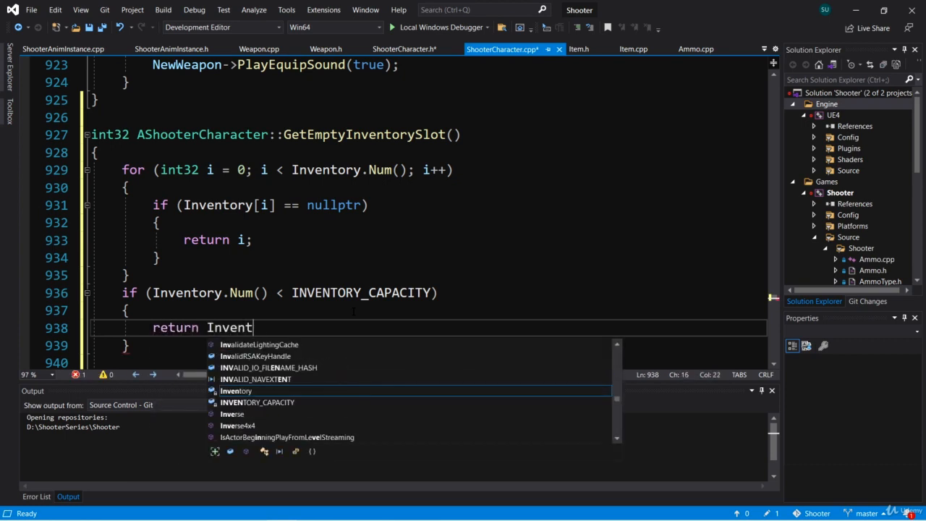
text(ory.Num();)
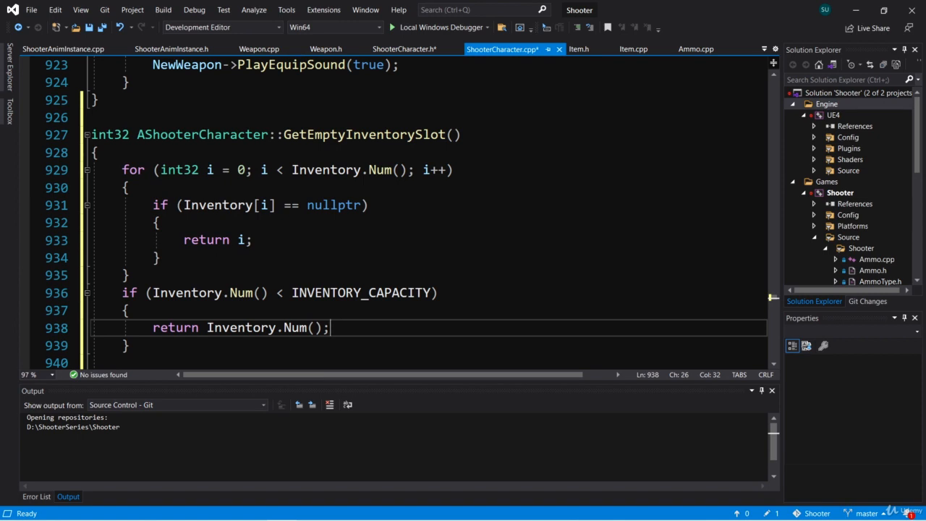
- Review GetEmptyInventorySlot, examining the Inventory[i] null check, the Inventory.Num() return value and the function's name
drag(184, 205, 275, 205)
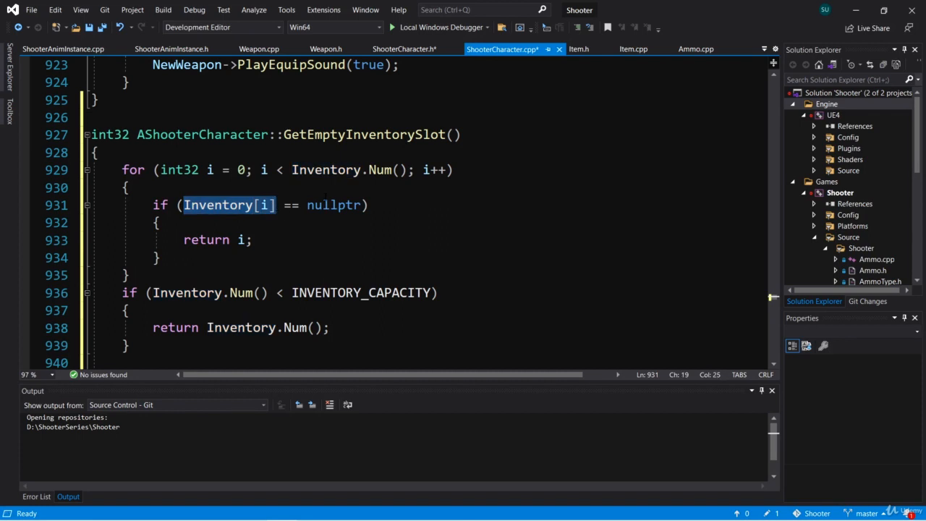
scroll(276, 206, down, 1)
click(339, 275)
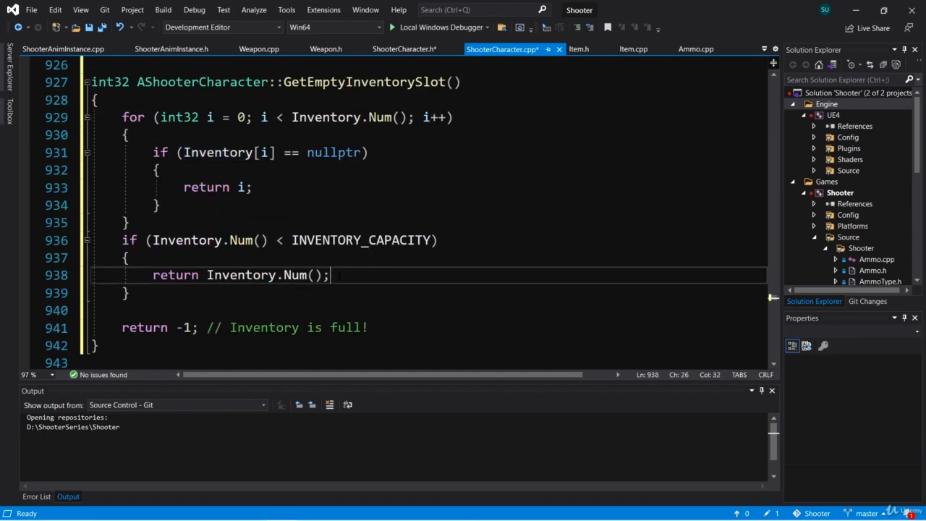
drag(338, 276, 207, 276)
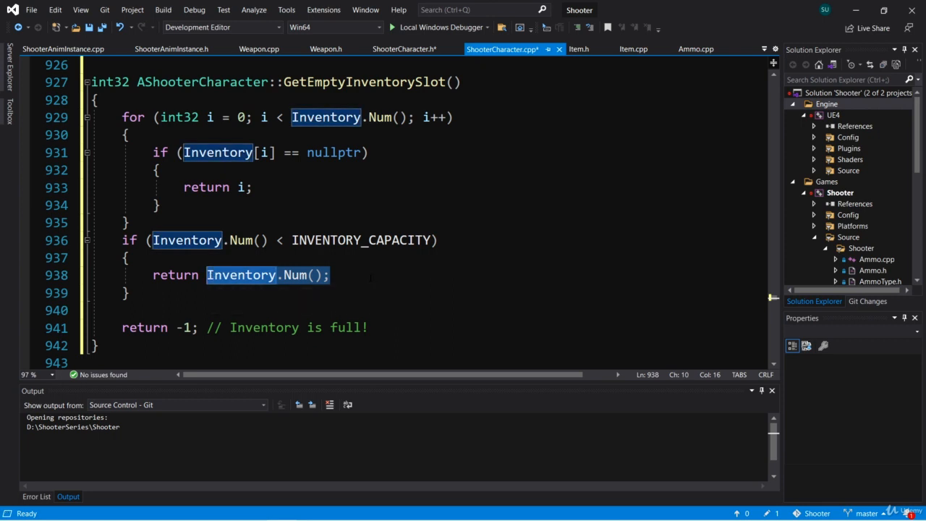
click(359, 275)
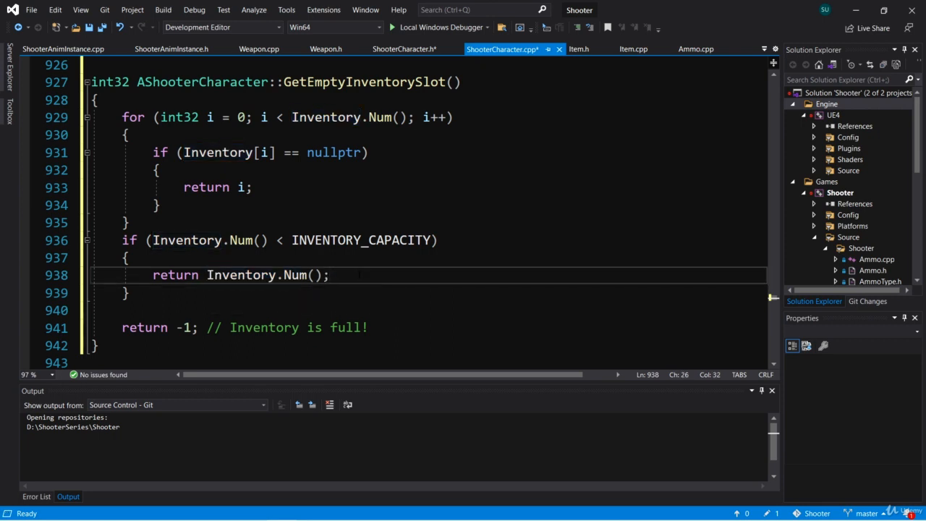
scroll(359, 275, up, 1)
click(463, 135)
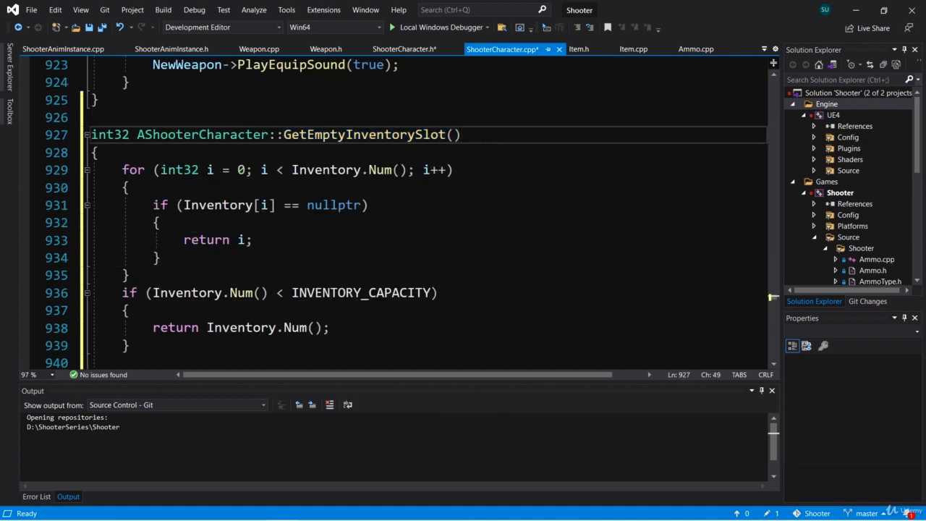
drag(463, 134, 283, 136)
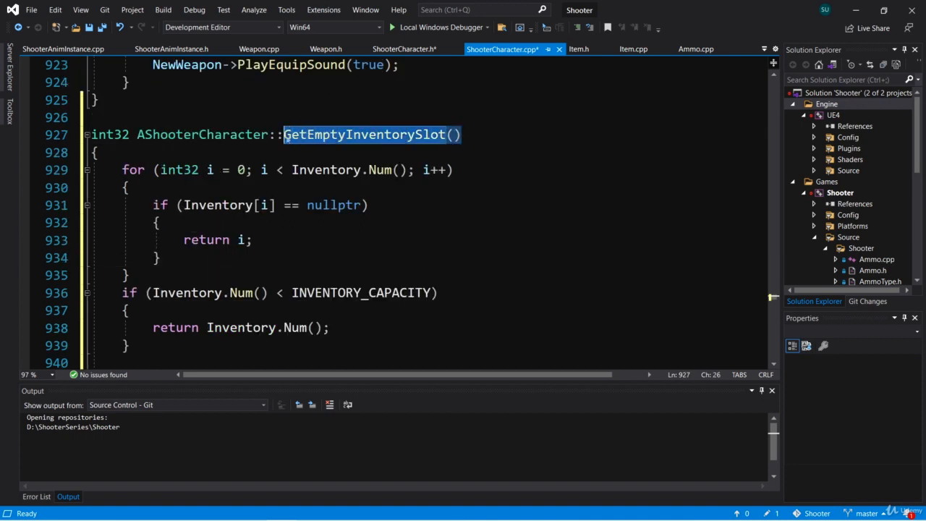
click(471, 136)
drag(464, 136, 283, 137)
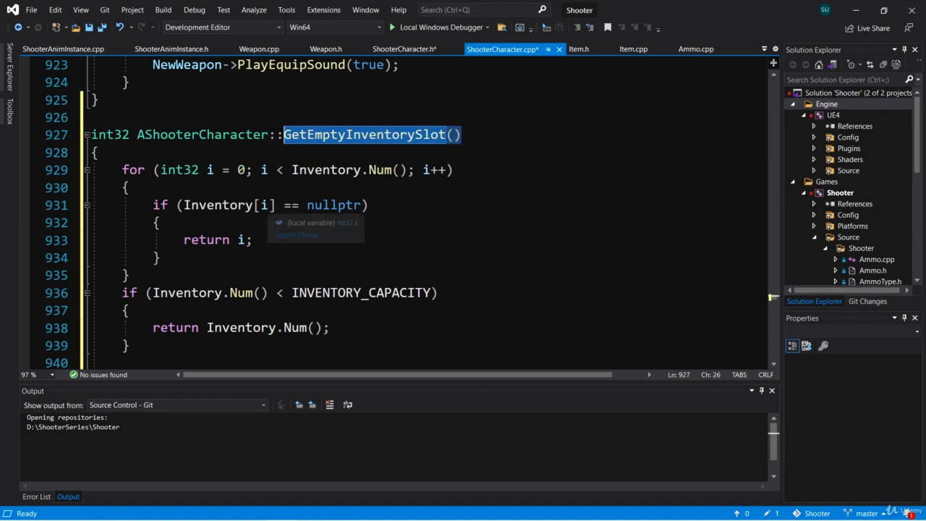
click(152, 346)
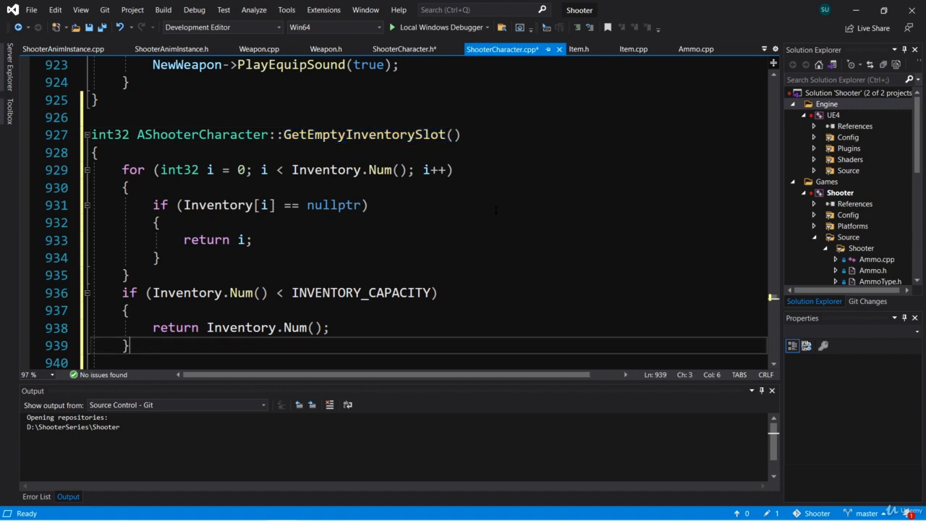